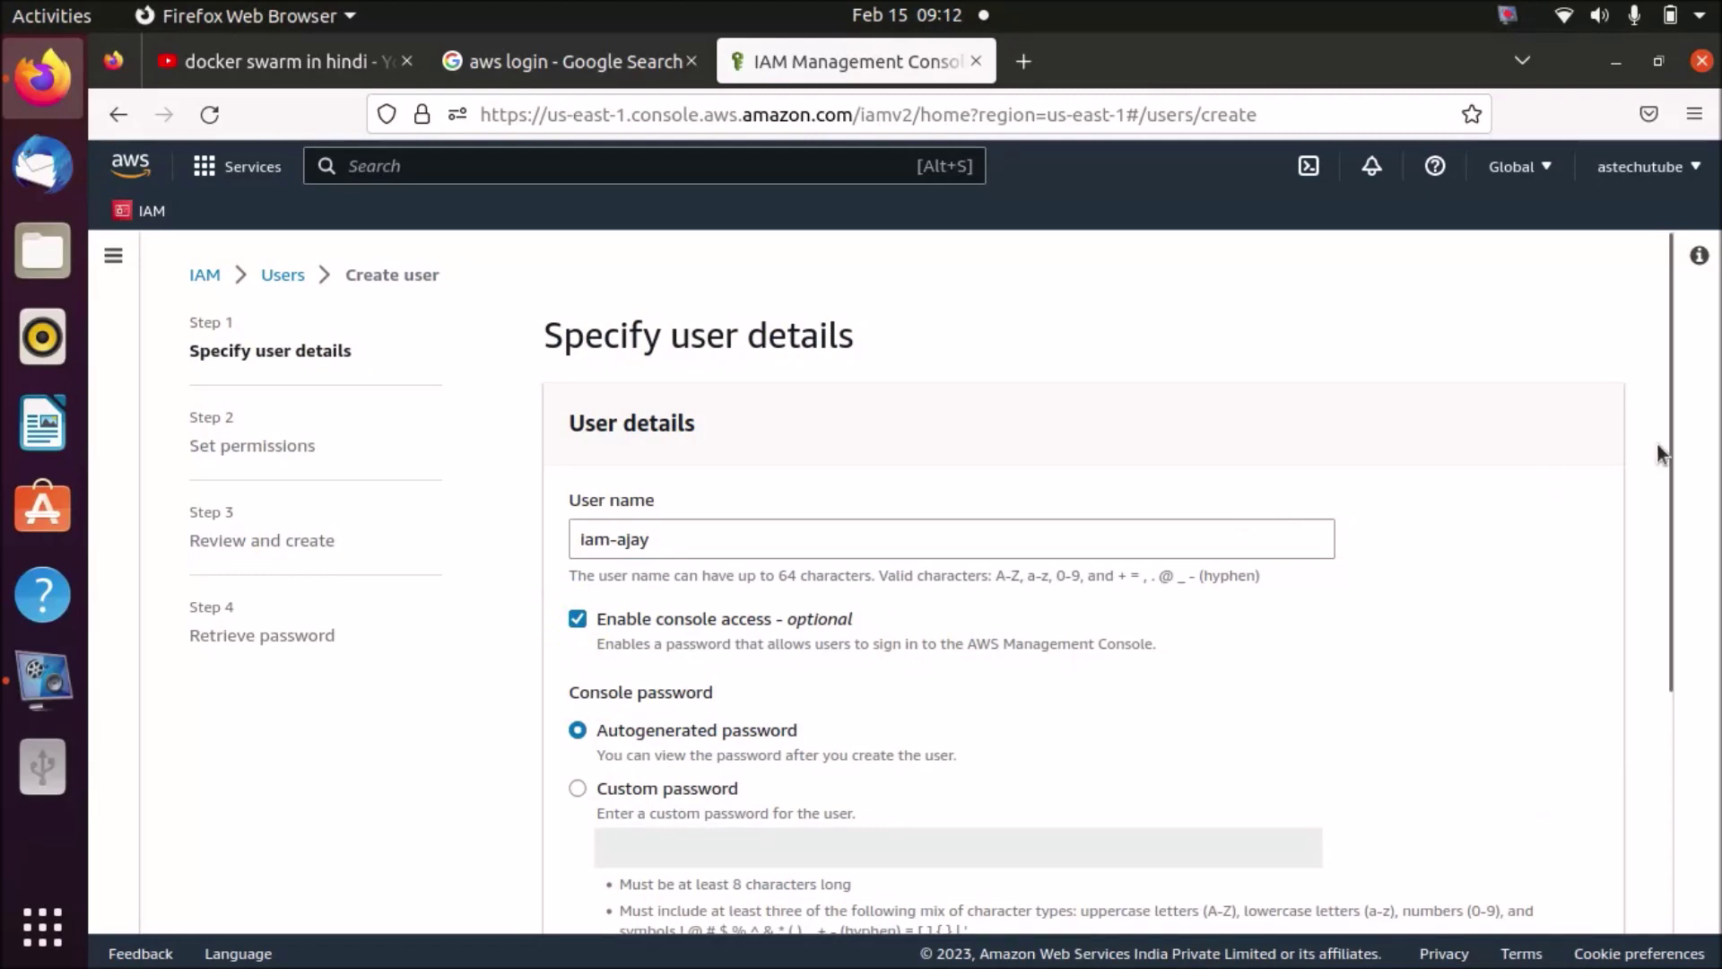
- Scroll down the iam-ajay create-user form to reach the console password options
left_click_drag(1671, 438, 1674, 689)
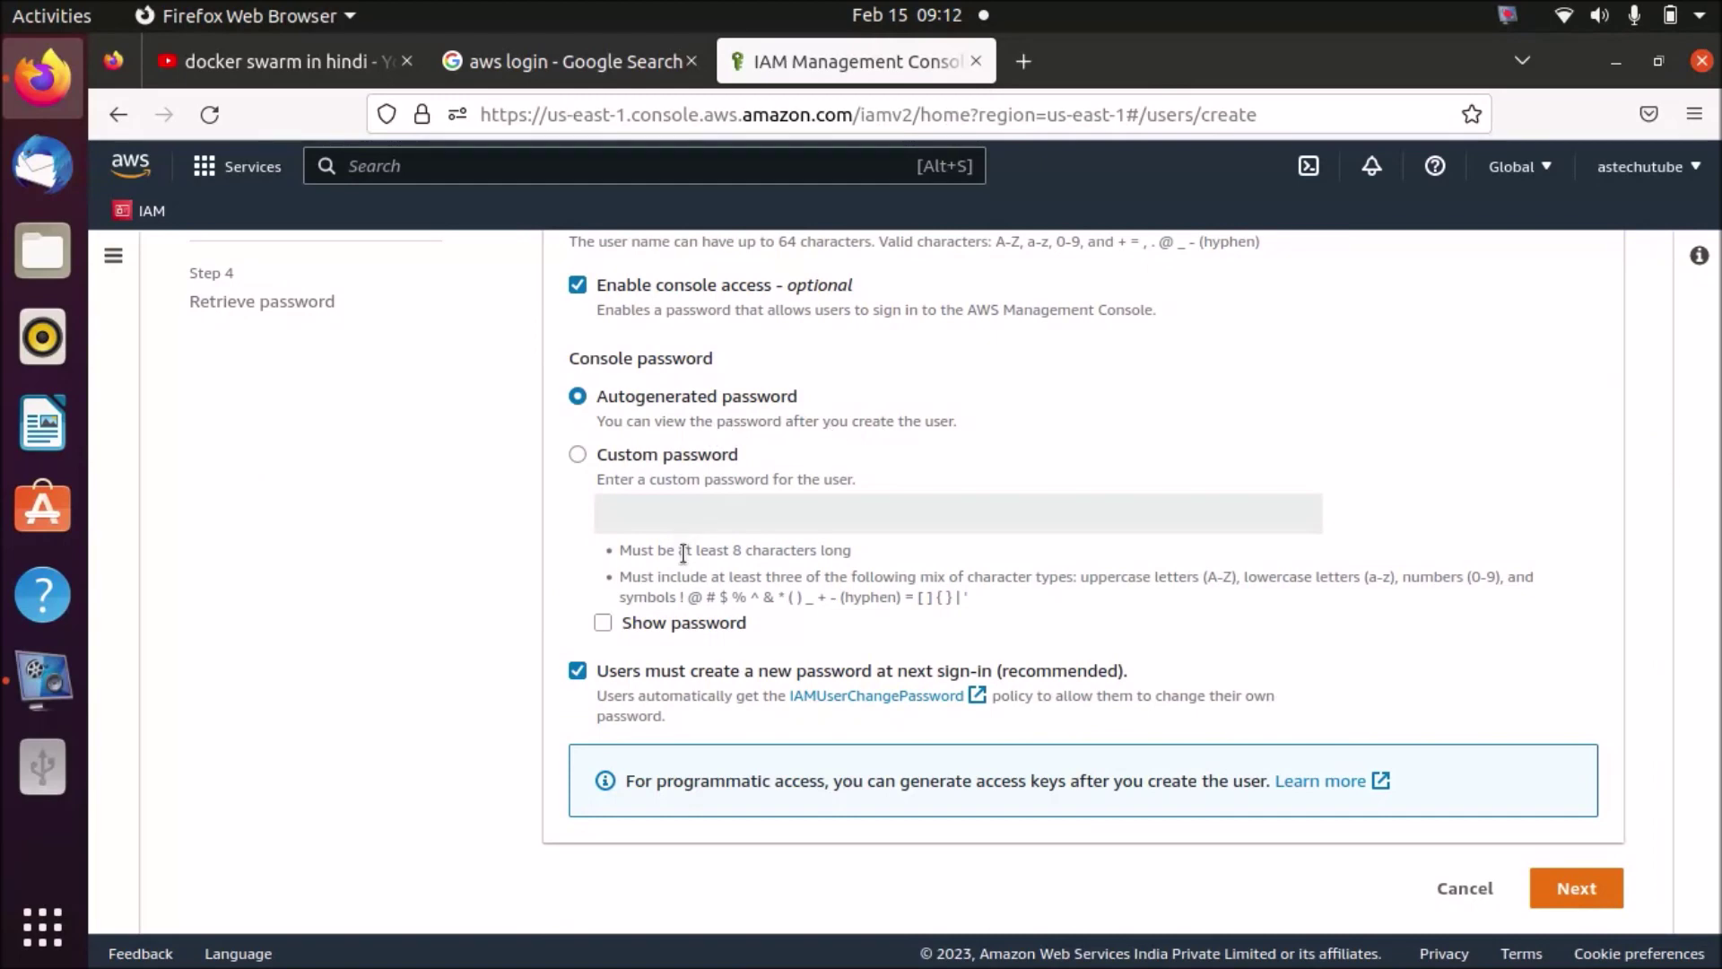
- Switch to a custom password and try a short one, which fails the password policy
left_click(576, 456)
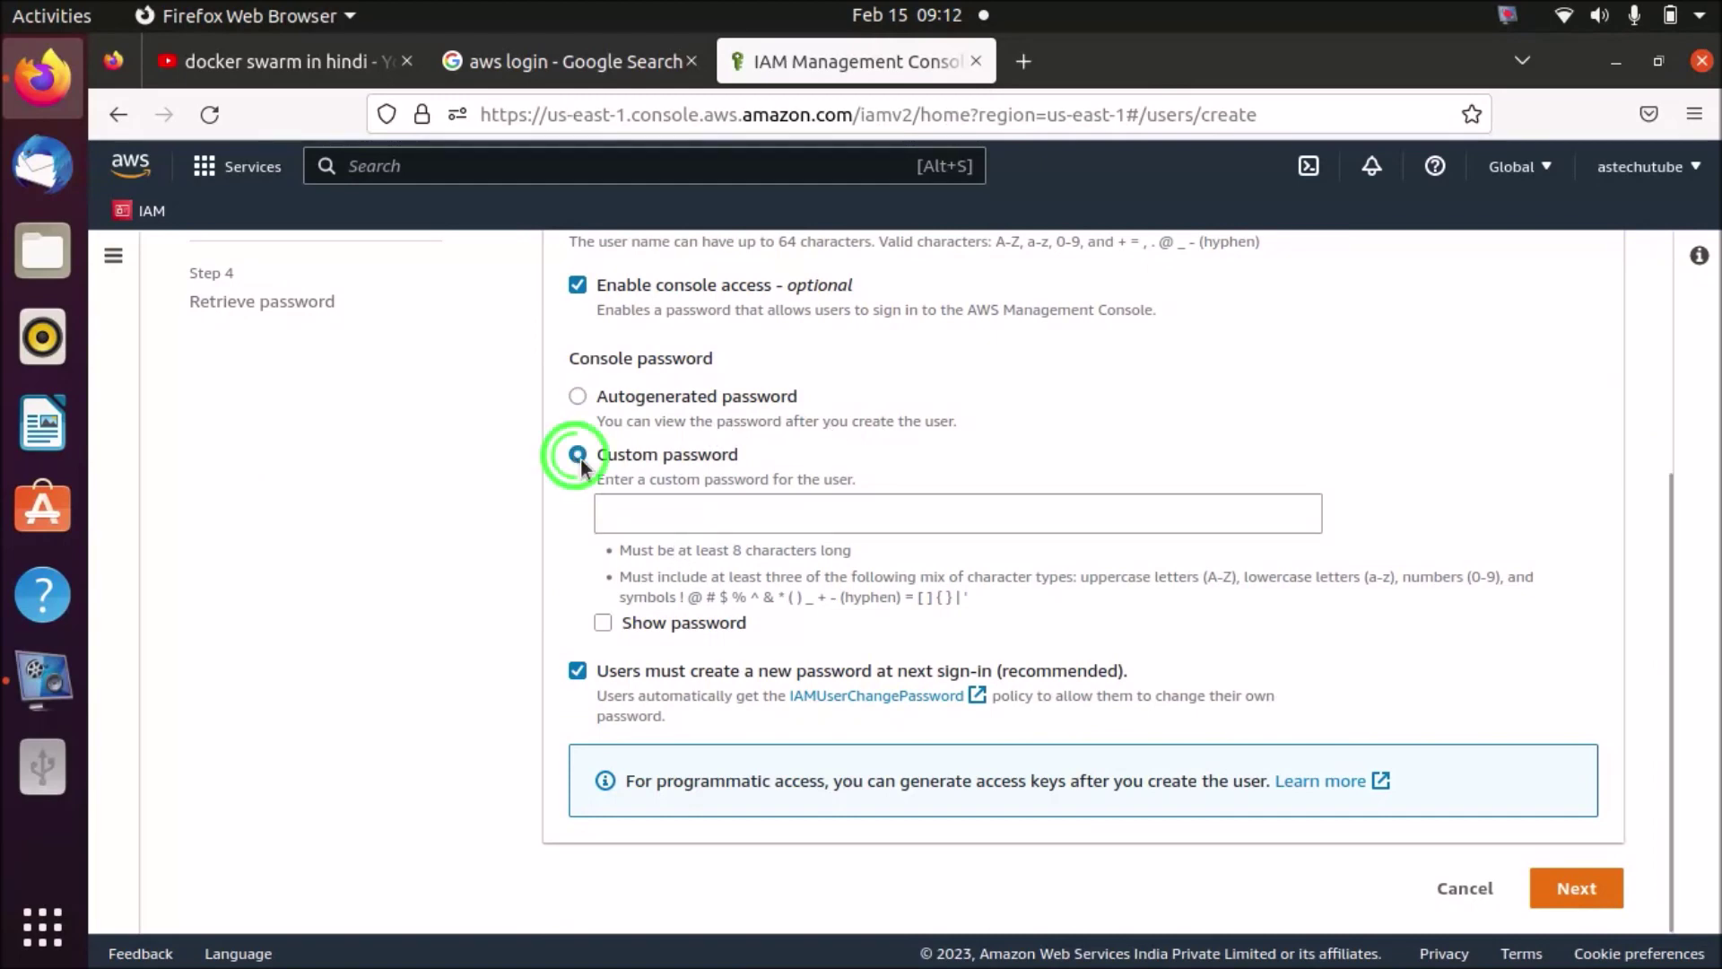
left_click(682, 516)
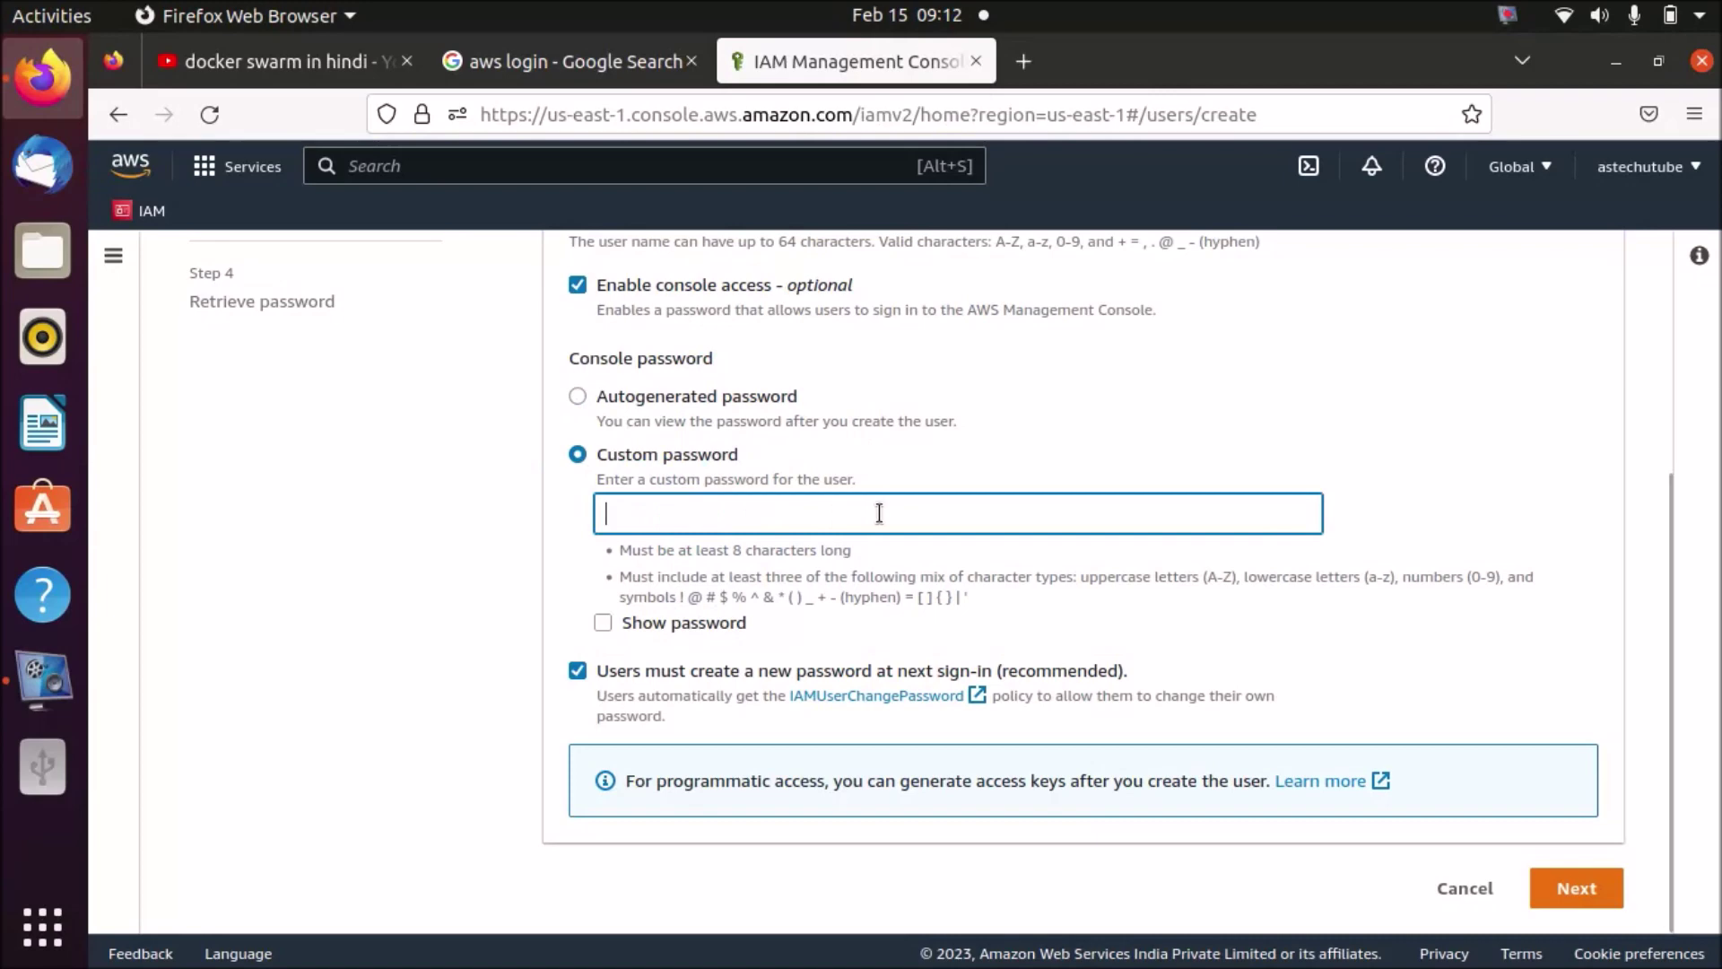
type("a")
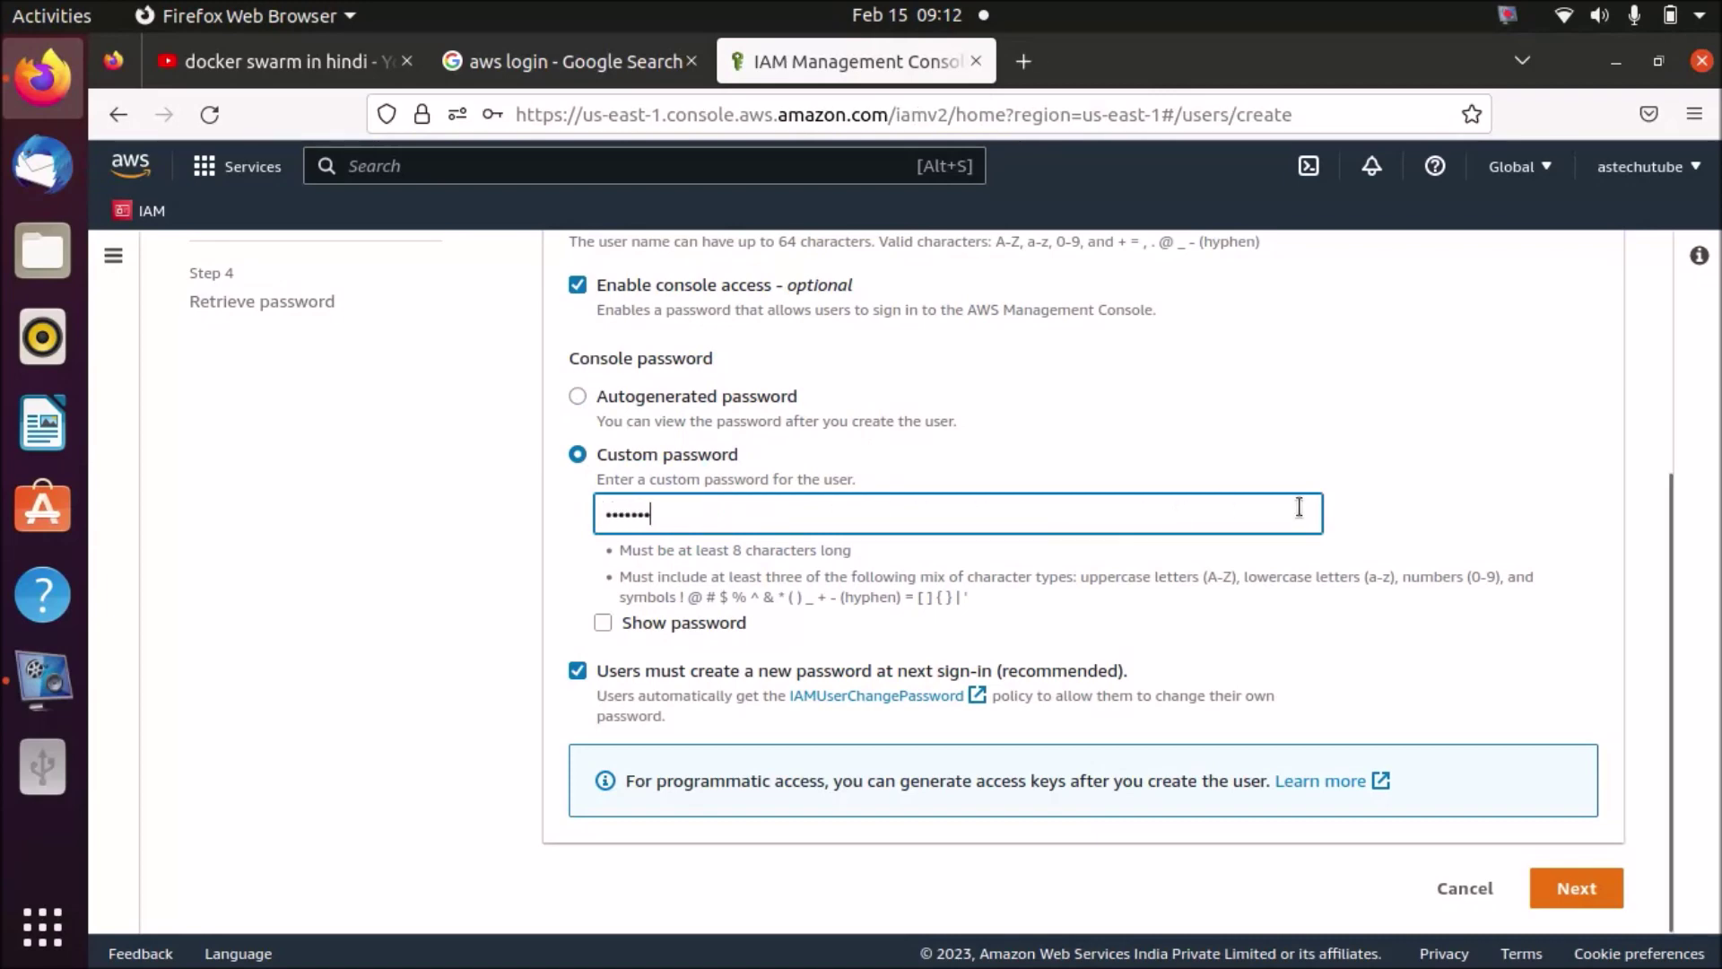
key("BackSpace")
key("BackSpace")
key("BackSpace")
key("BackSpace")
key("BackSpace")
key("BackSpace")
key("BackSpace")
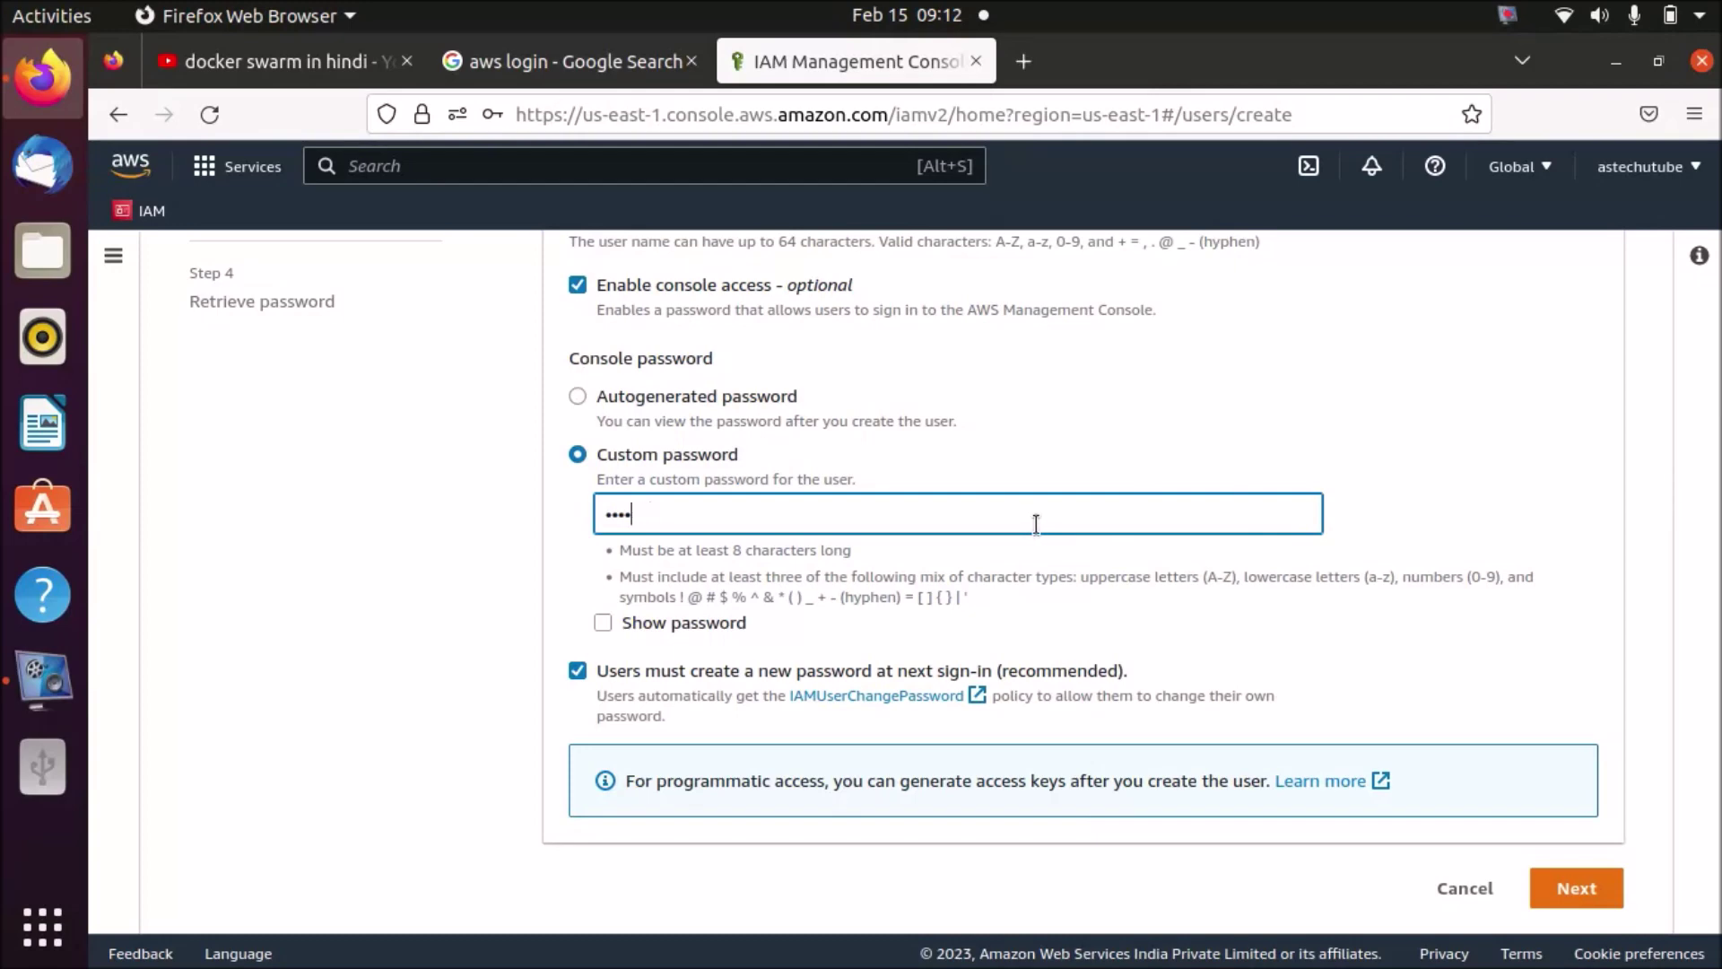
type("ab")
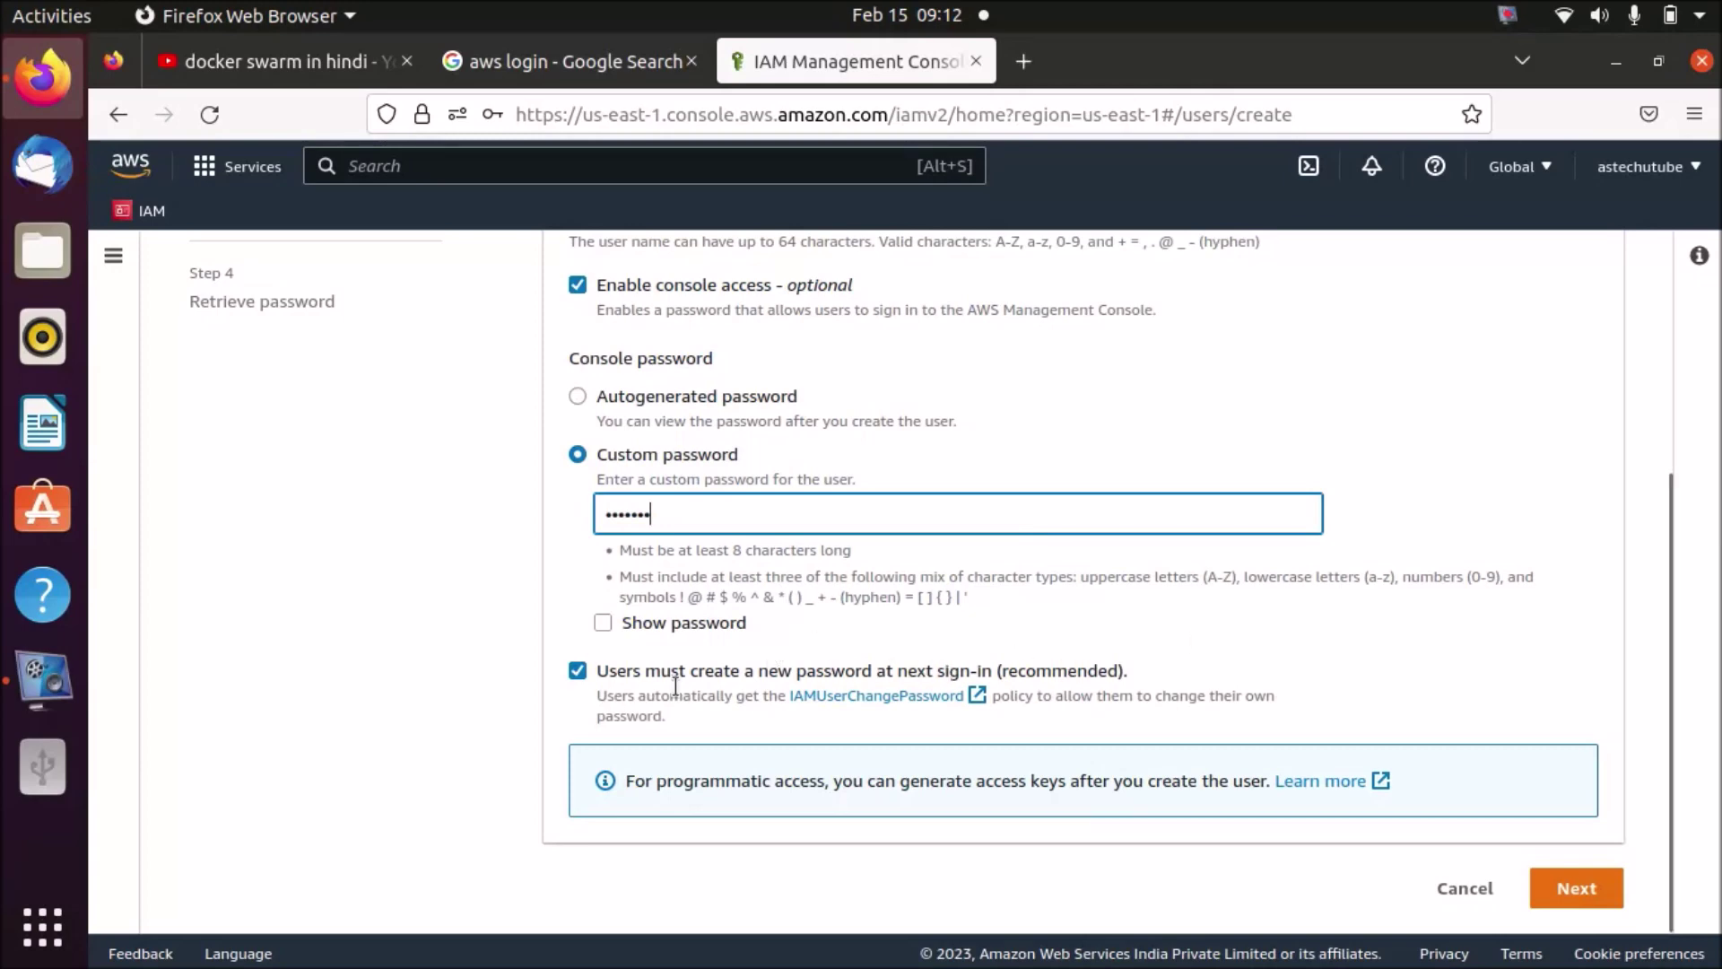
left_click(1564, 883)
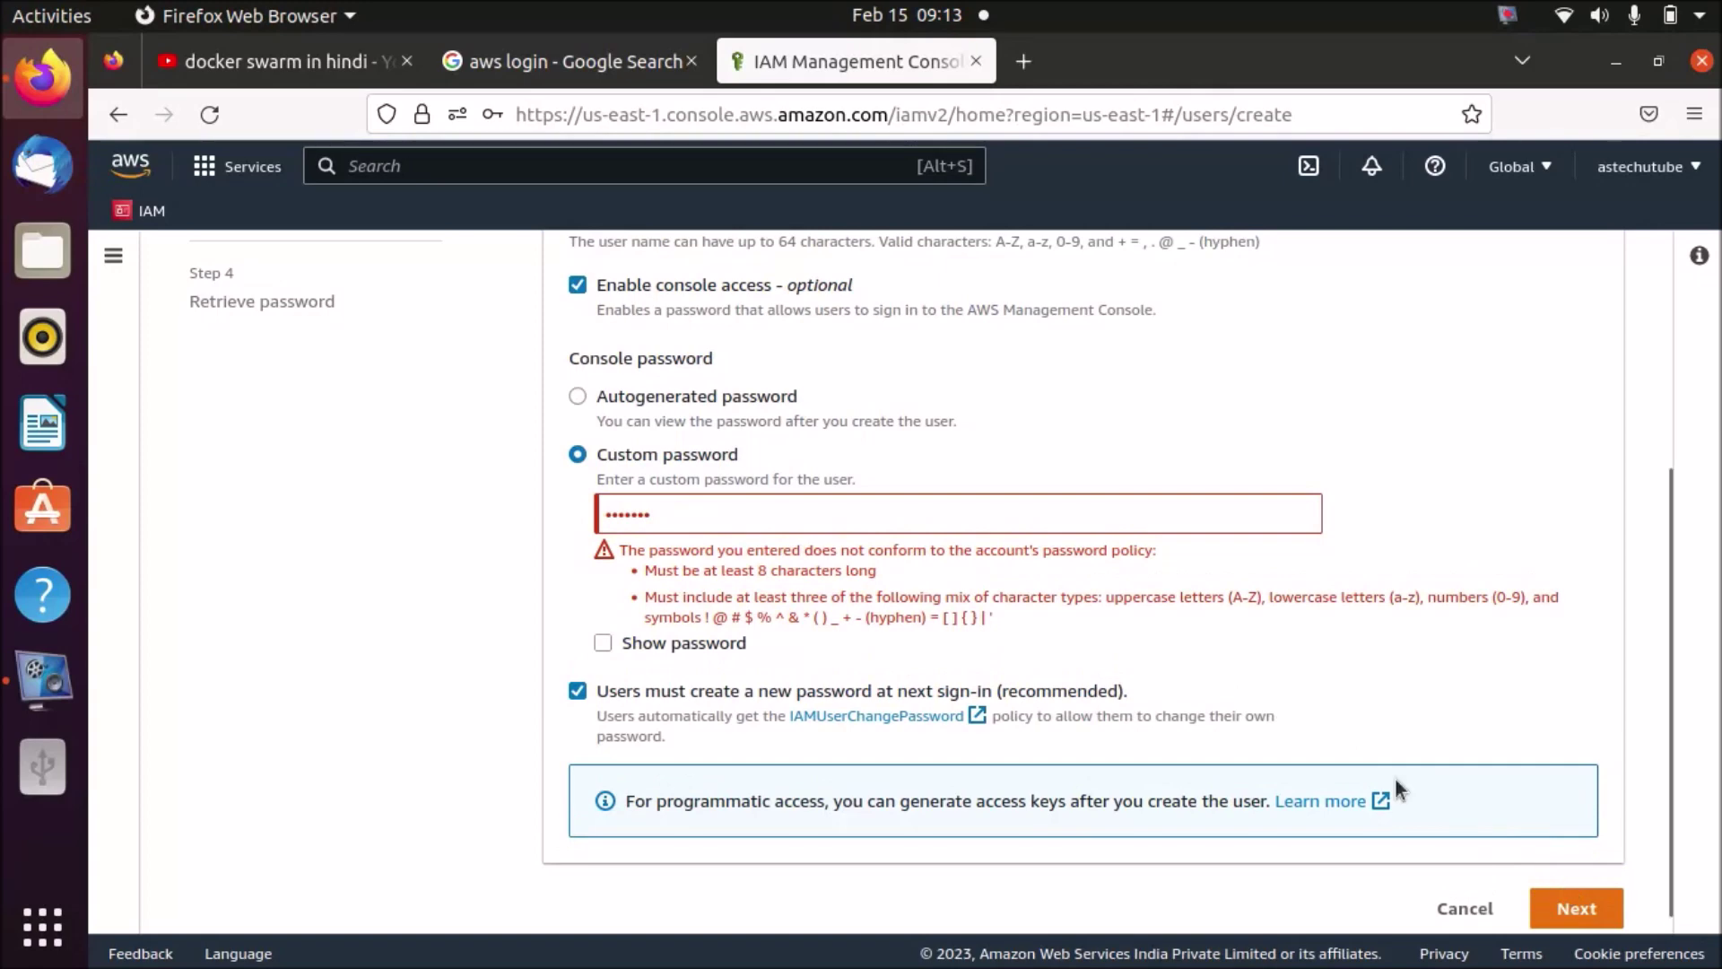
- Keep the forced new-password-at-sign-in option on and replace the entry with a policy-compliant password
left_click(578, 696)
left_click(577, 690)
left_click_drag(656, 512, 599, 511)
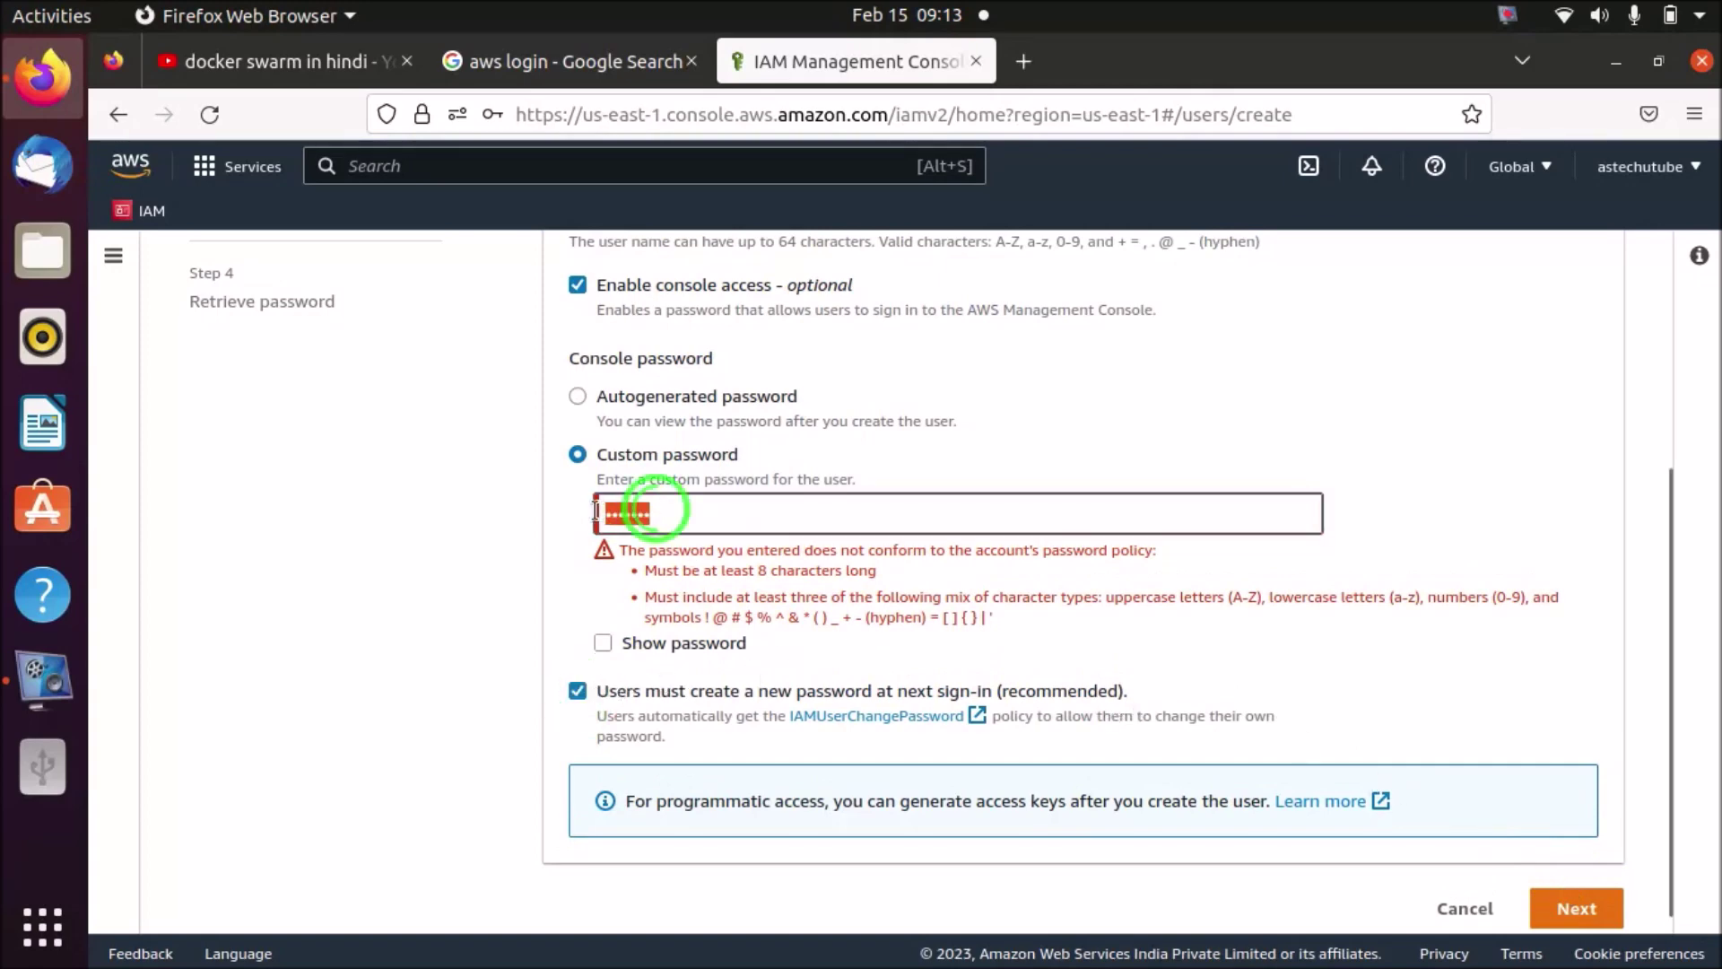
type("Ad")
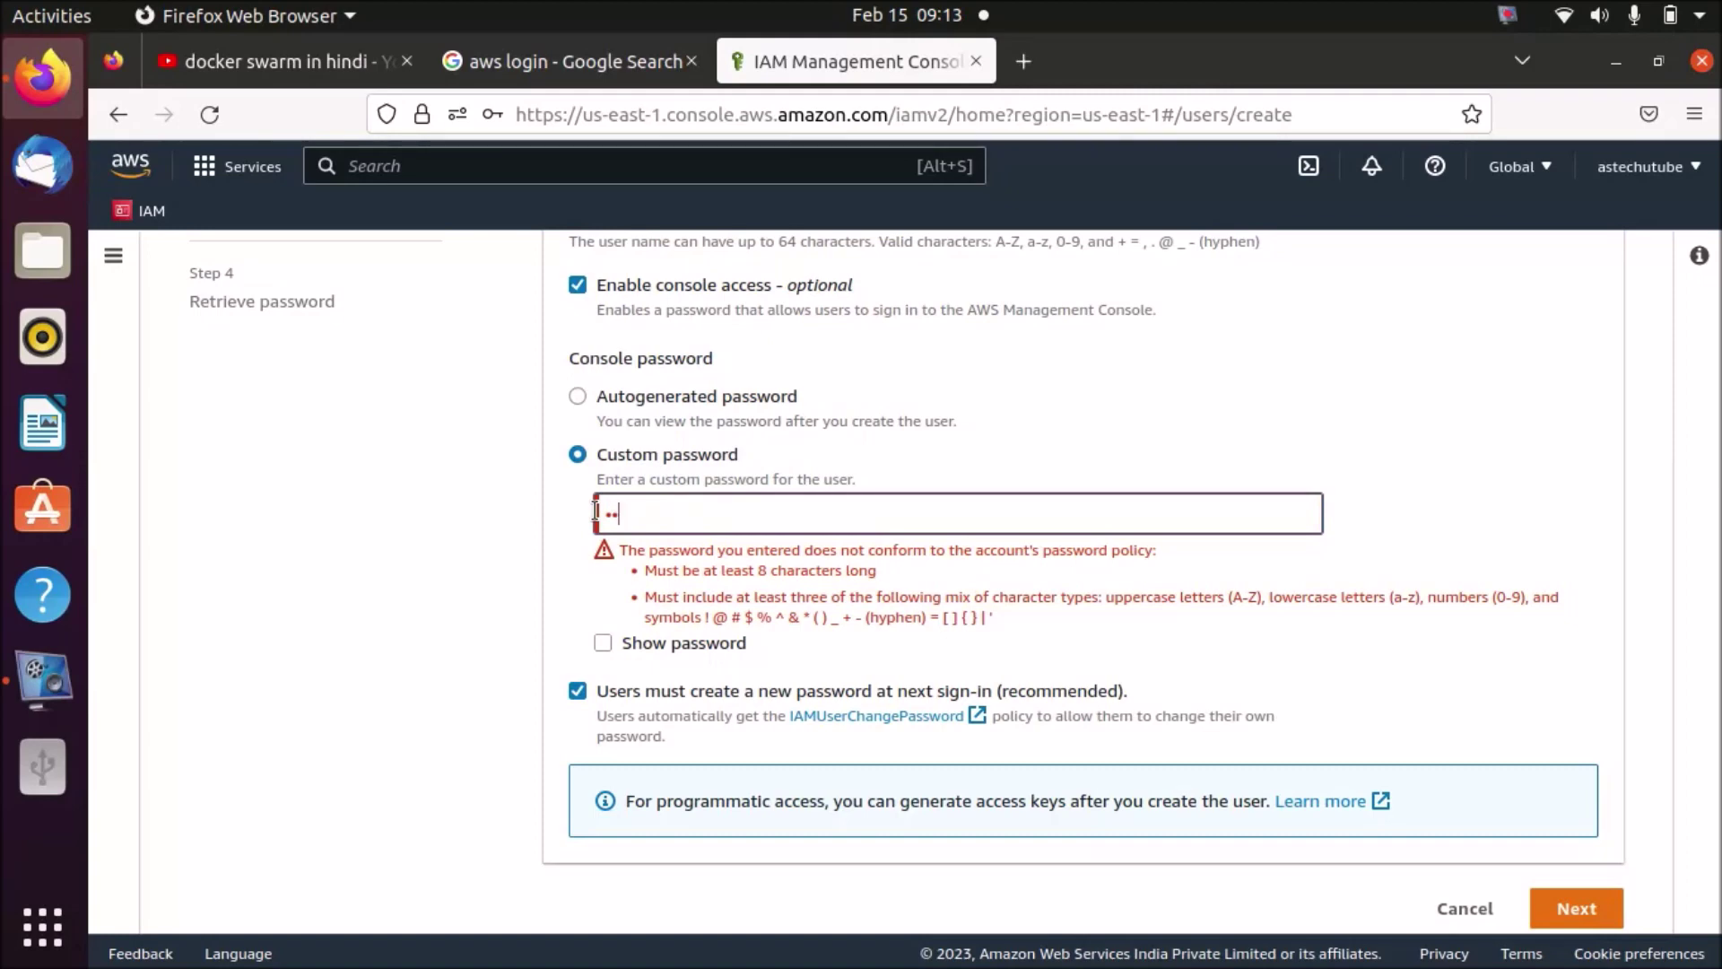
type("min@123")
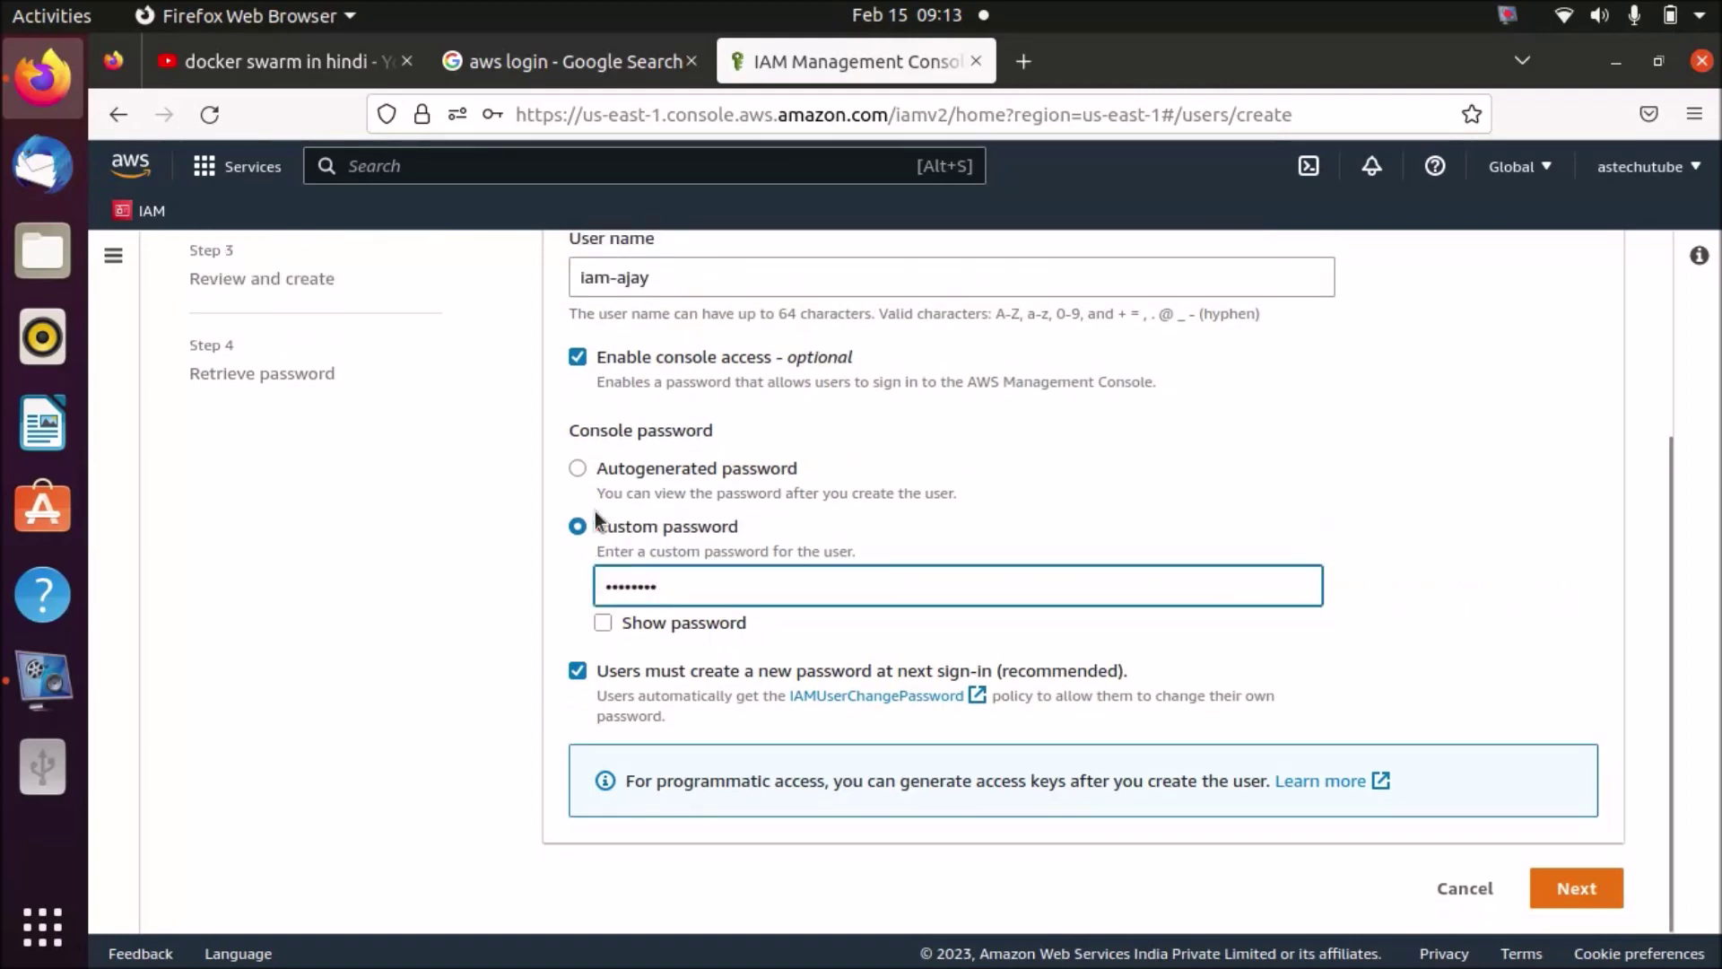
- Go to the permissions step, decline Firefox's save-login prompt, and choose Attach policies directly
left_click(1561, 892)
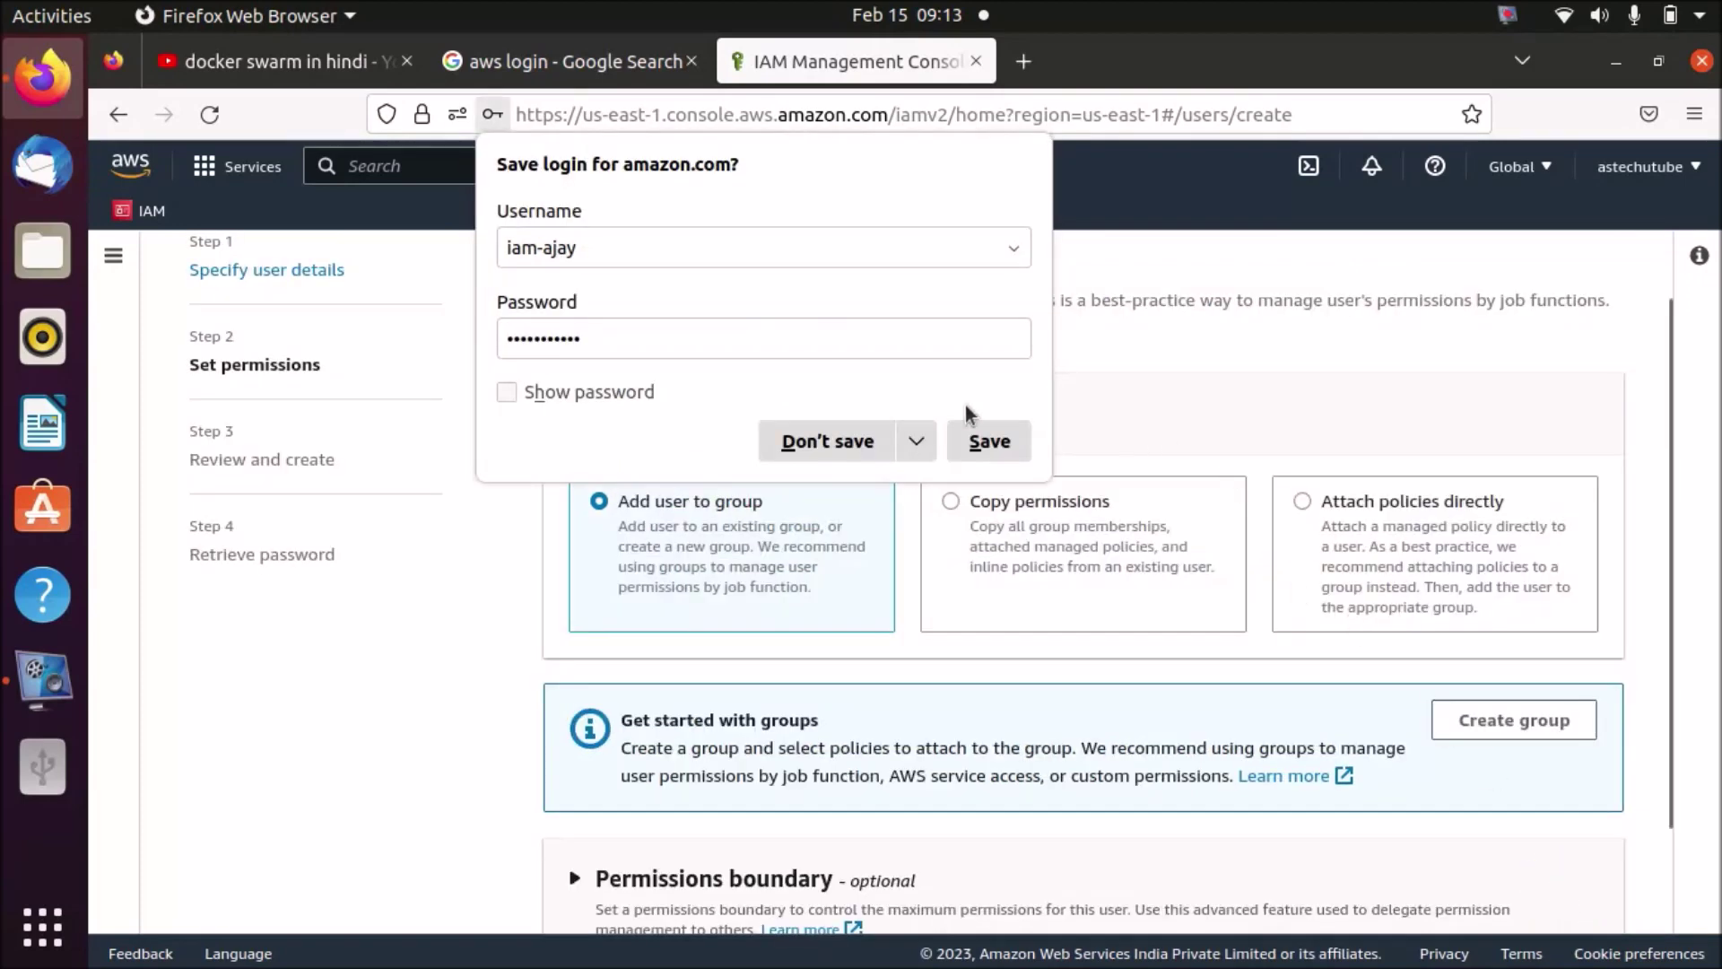
left_click(838, 439)
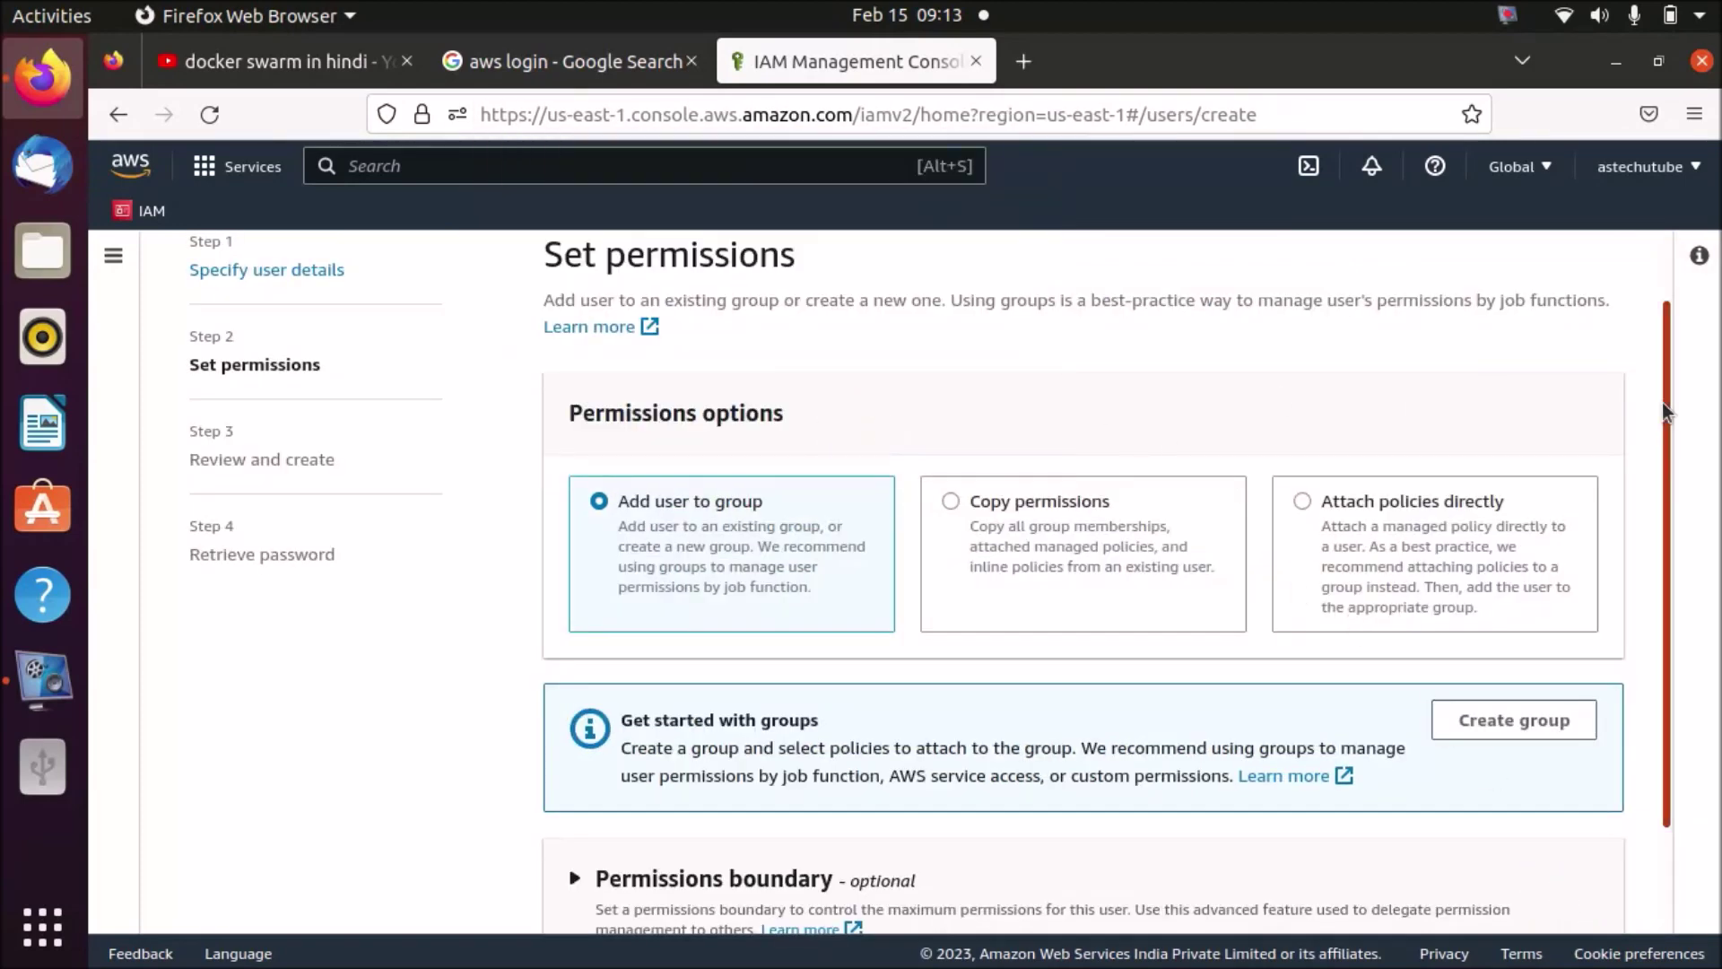
left_click_drag(1665, 402, 1669, 520)
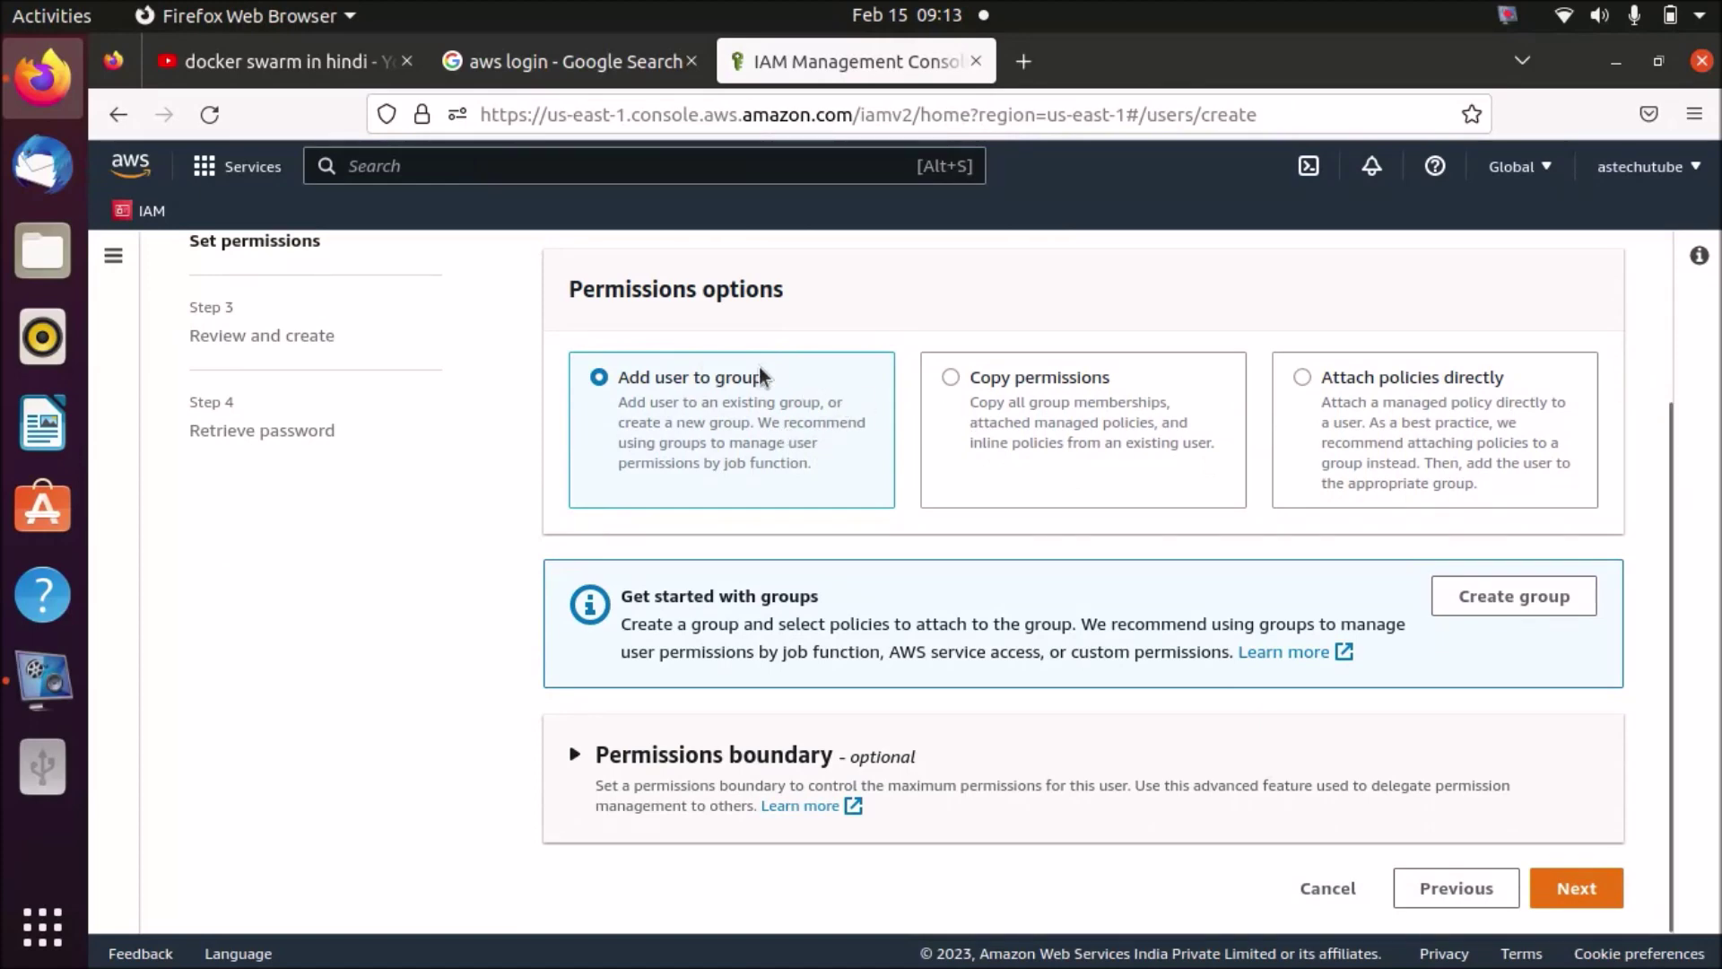
left_click(1301, 377)
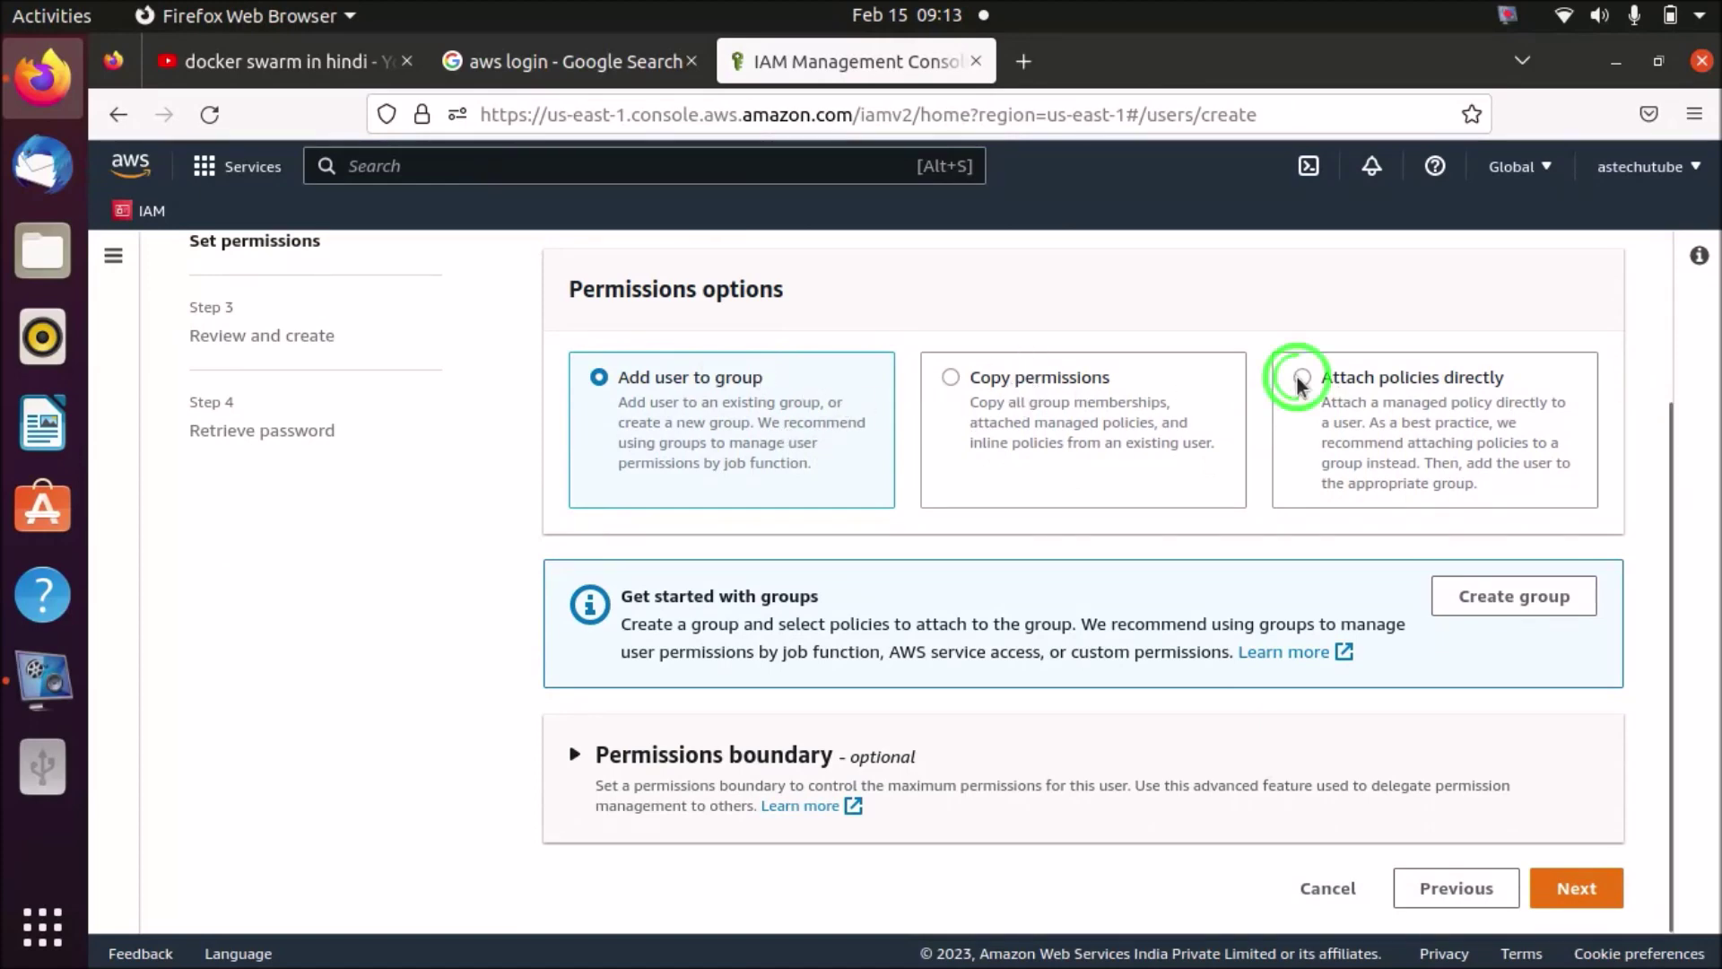
- Select the AdministratorAccess policy and continue to the review step
left_click_drag(1664, 385, 1667, 502)
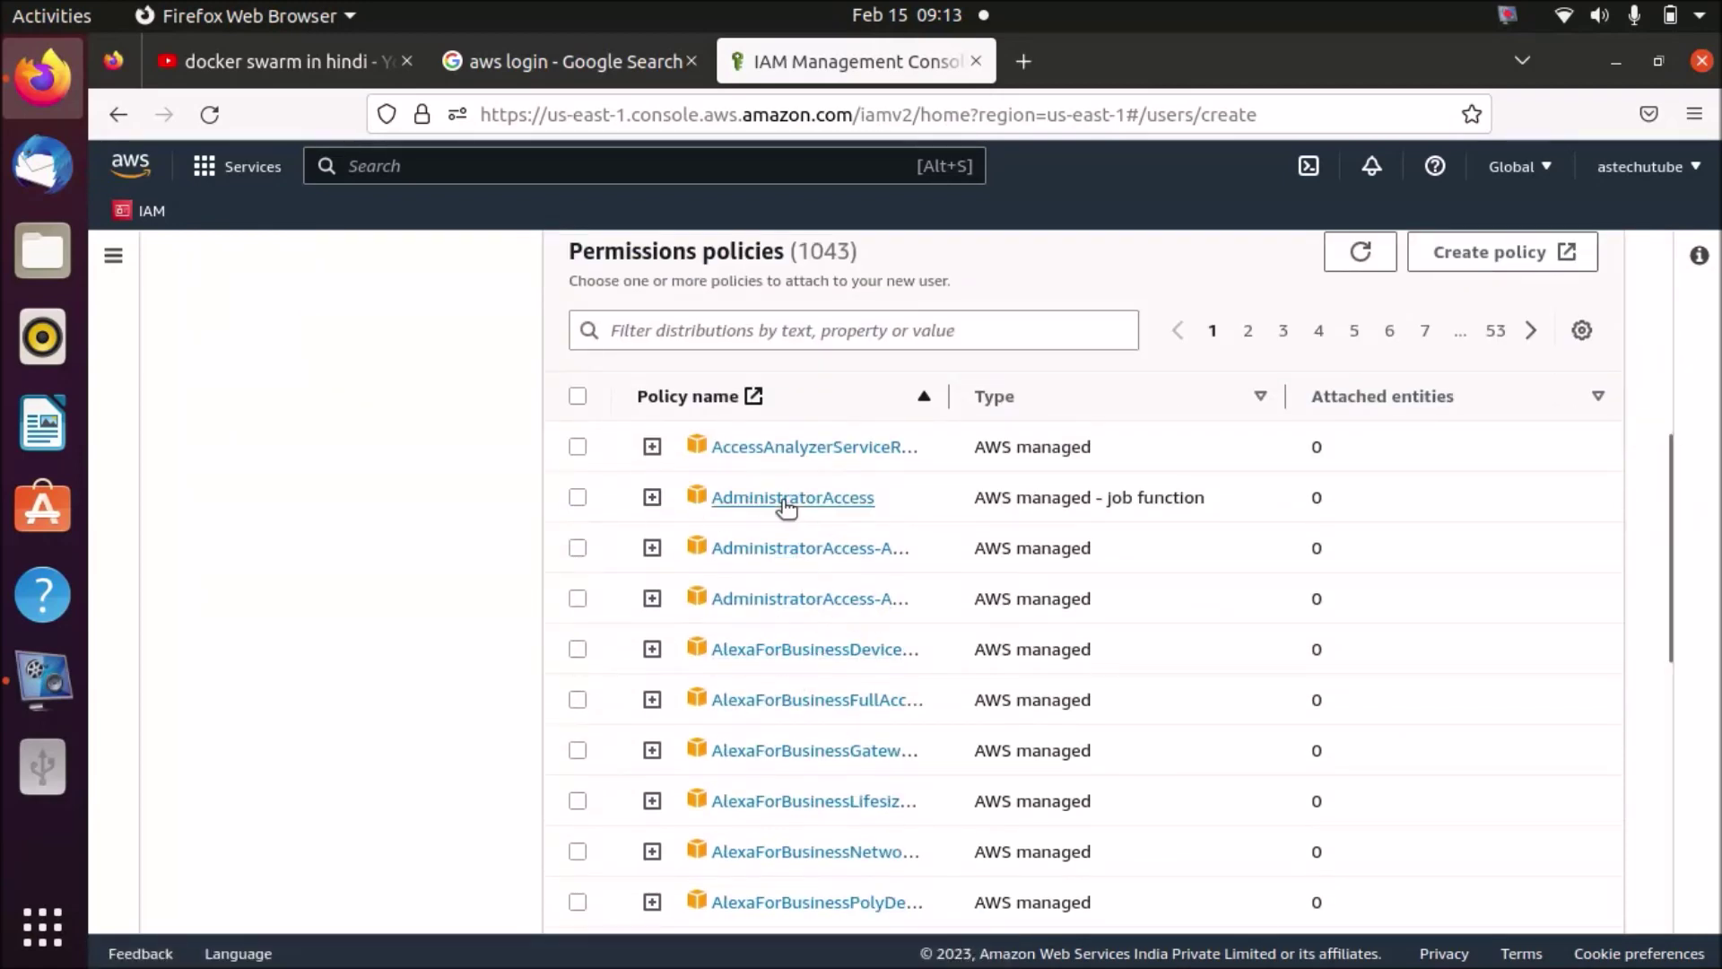
left_click(577, 498)
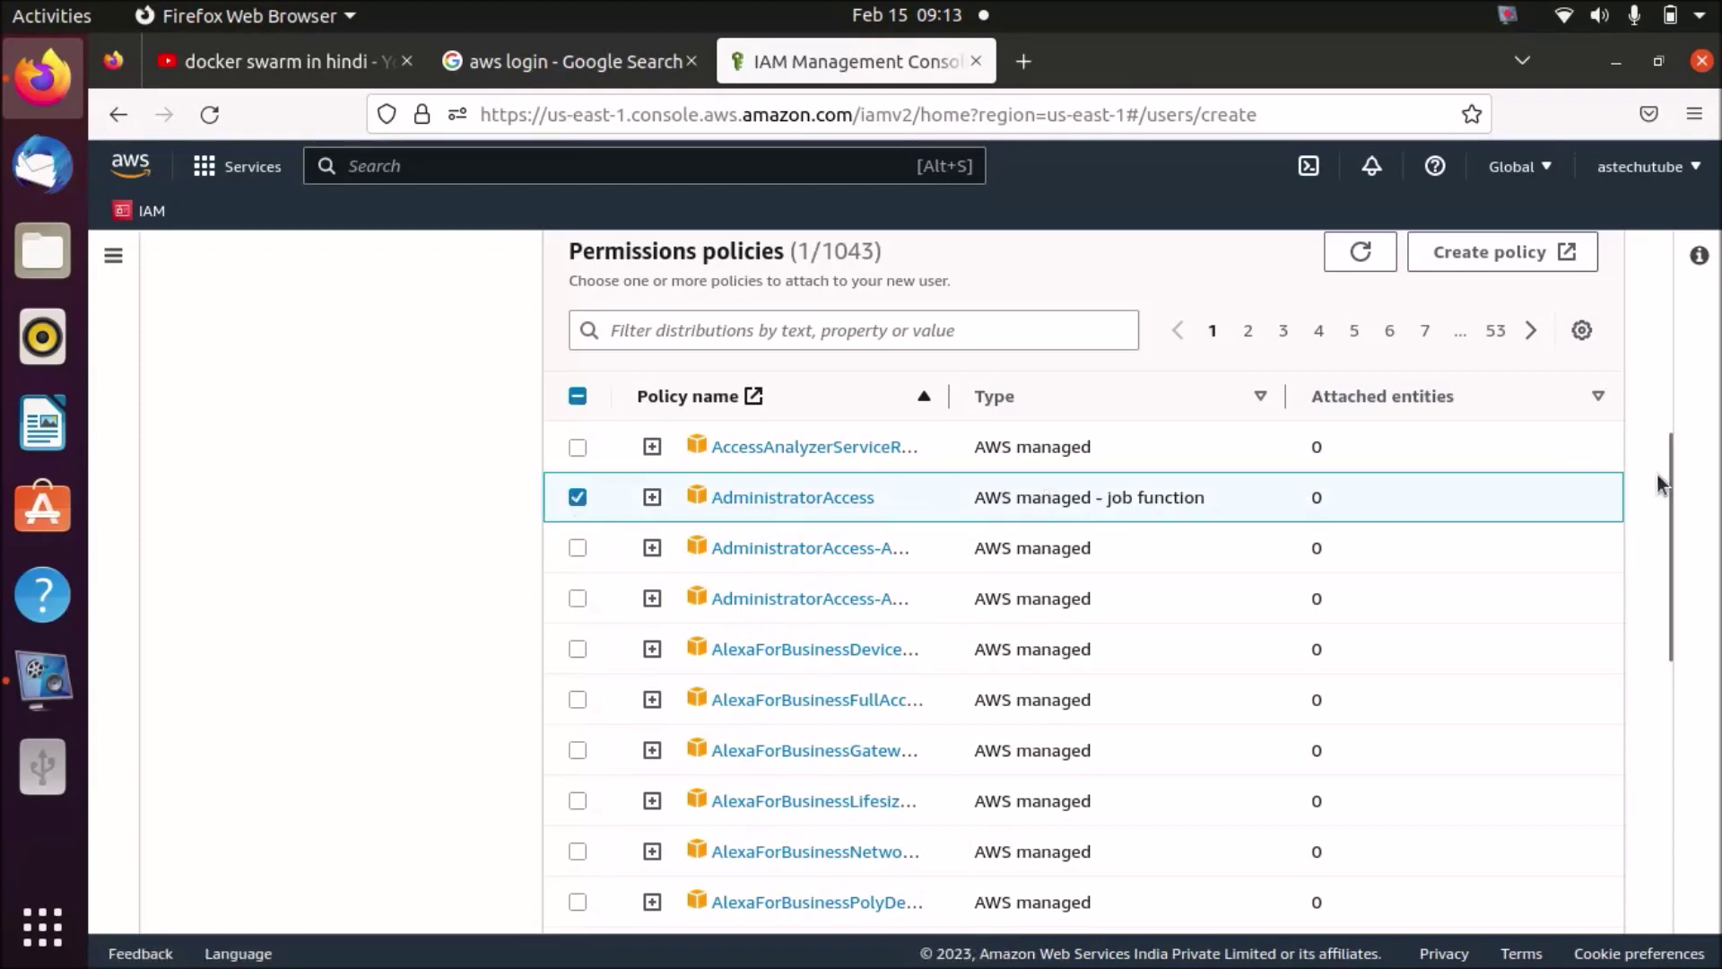
left_click_drag(1666, 479, 1670, 814)
left_click(1587, 882)
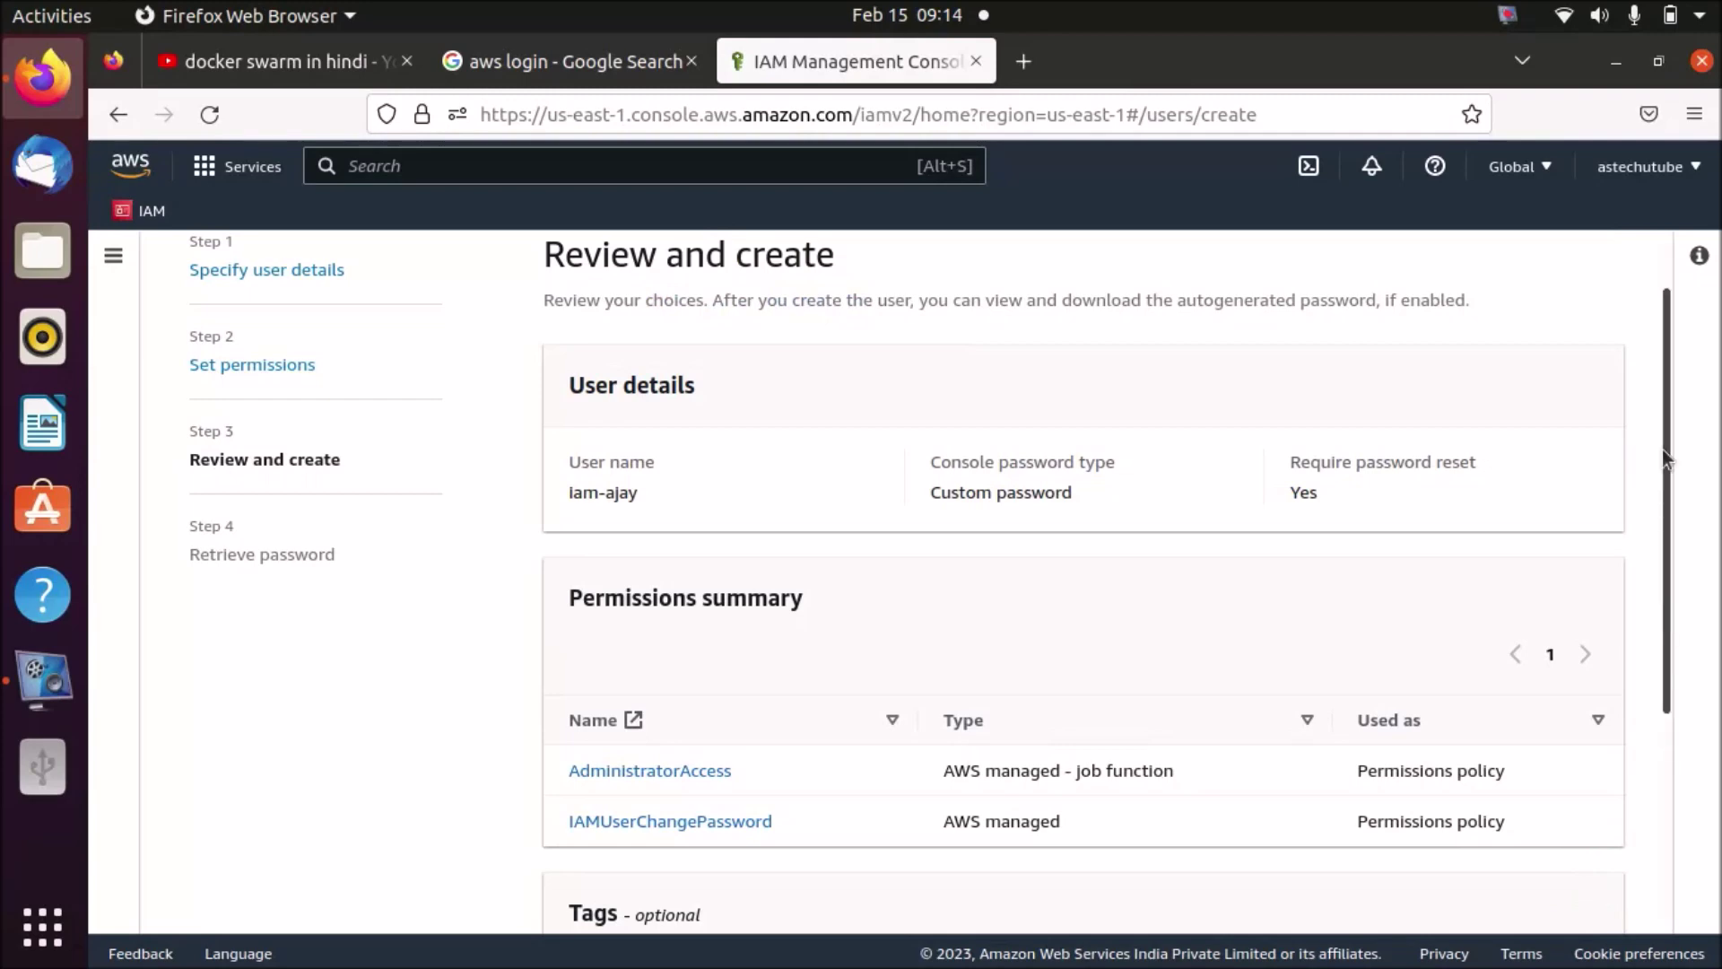
- Review iam-ajay's details, add then remove a tag, and create the user without tags
scroll(1664, 449, "down", 2)
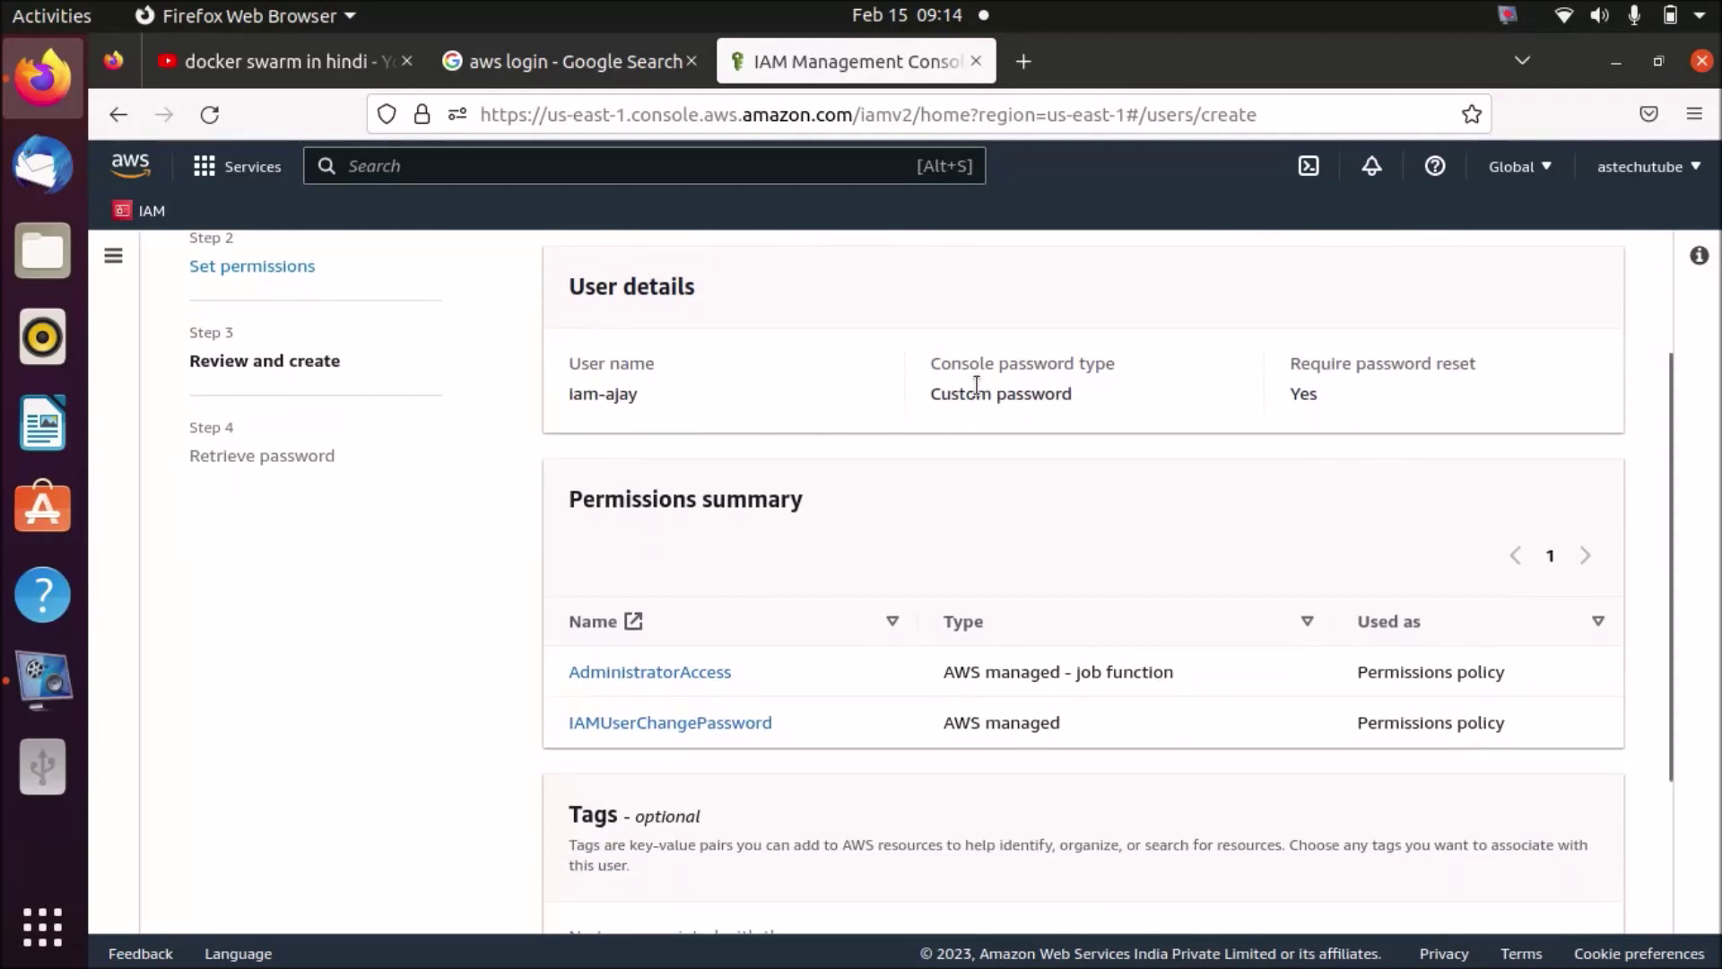
left_click_drag(1666, 457, 1668, 610)
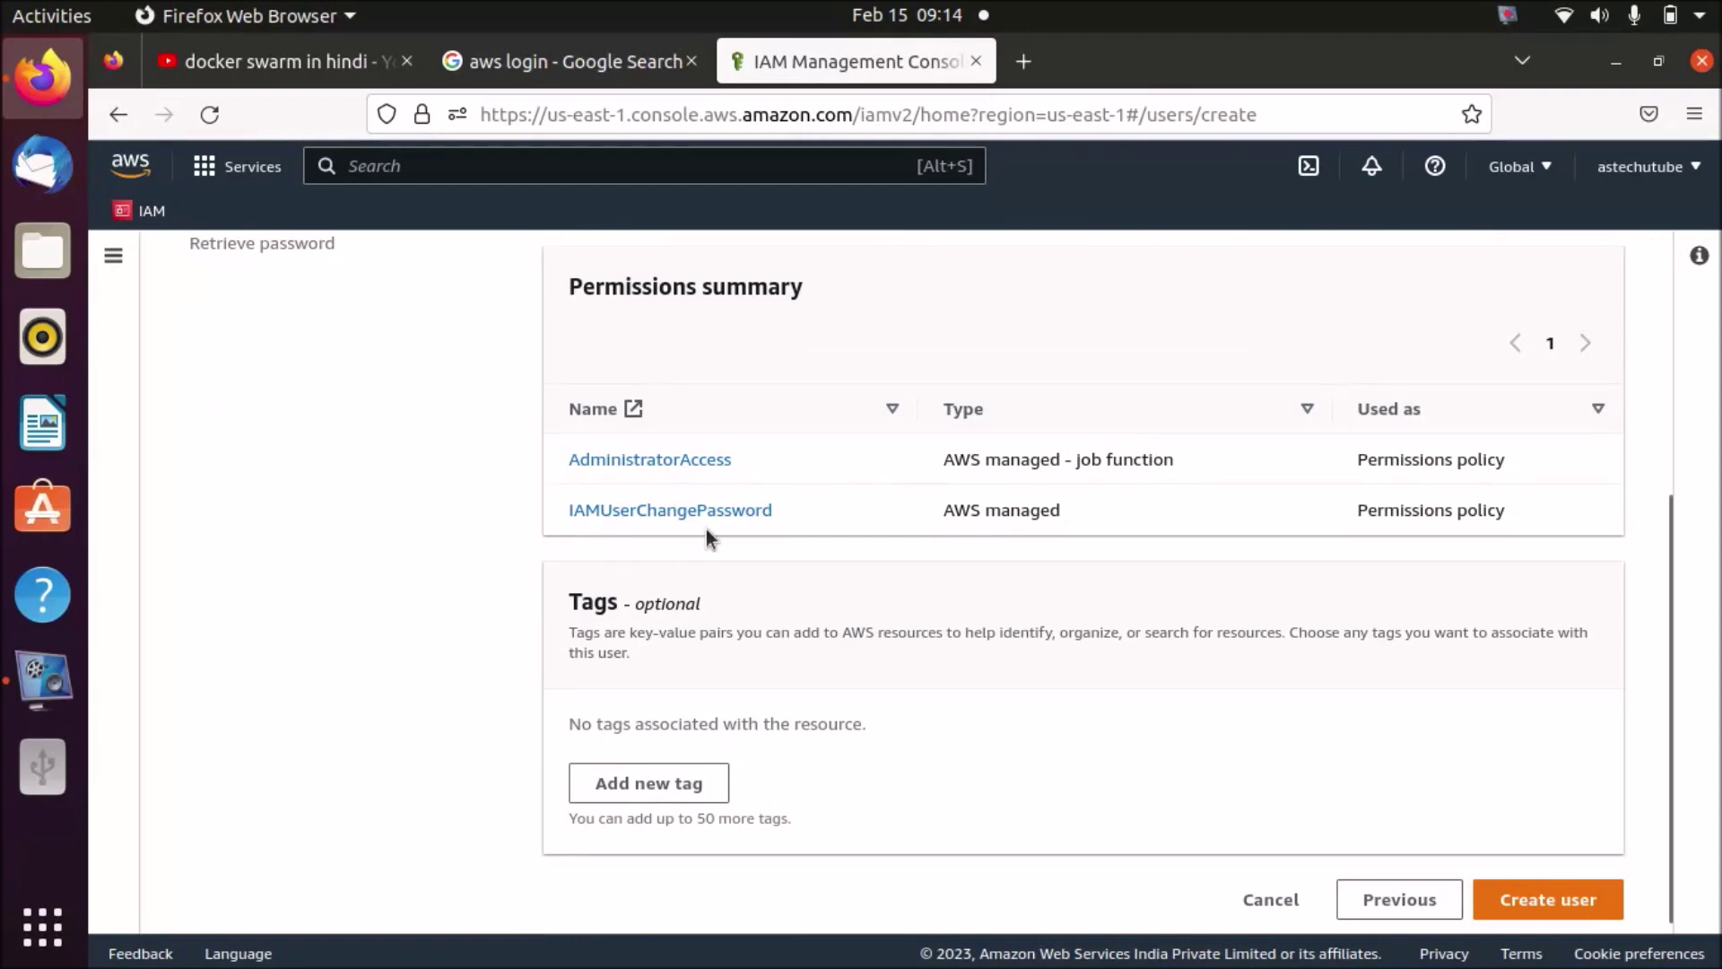
left_click_drag(1666, 599, 1666, 612)
left_click(636, 773)
left_click(801, 748)
left_click(1424, 751)
left_click(1665, 715)
left_click(1561, 886)
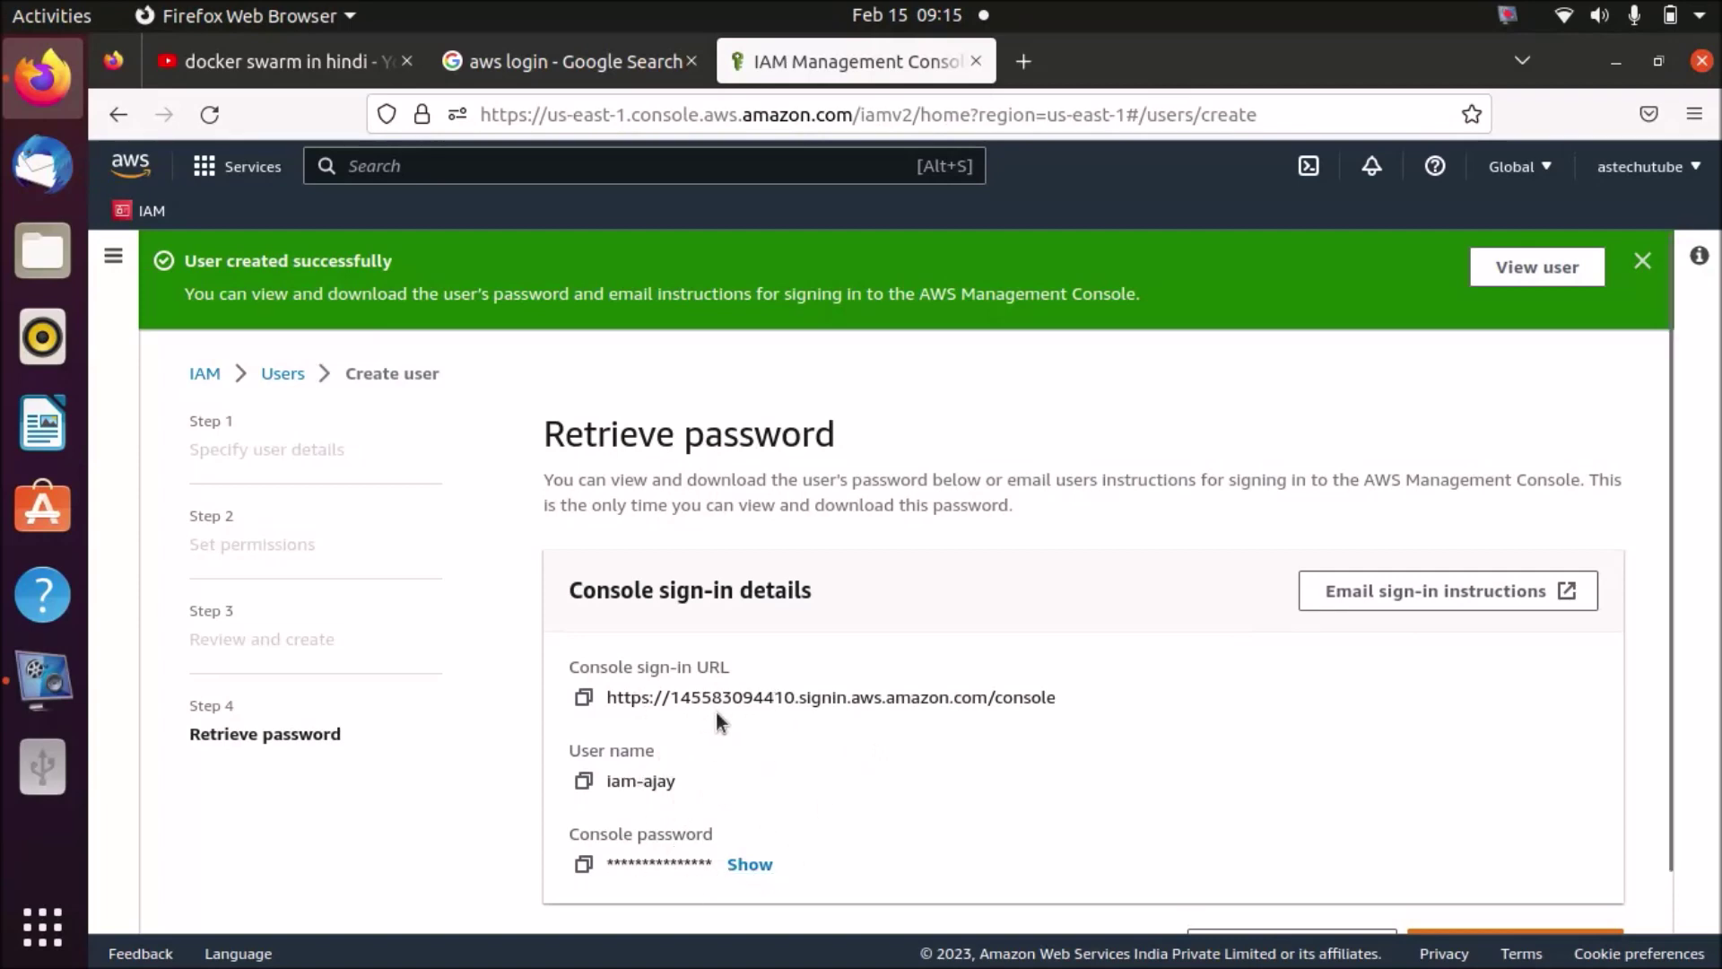
- Select the Console sign-in URL and copy it through the right-click menu
left_click_drag(1058, 699, 603, 699)
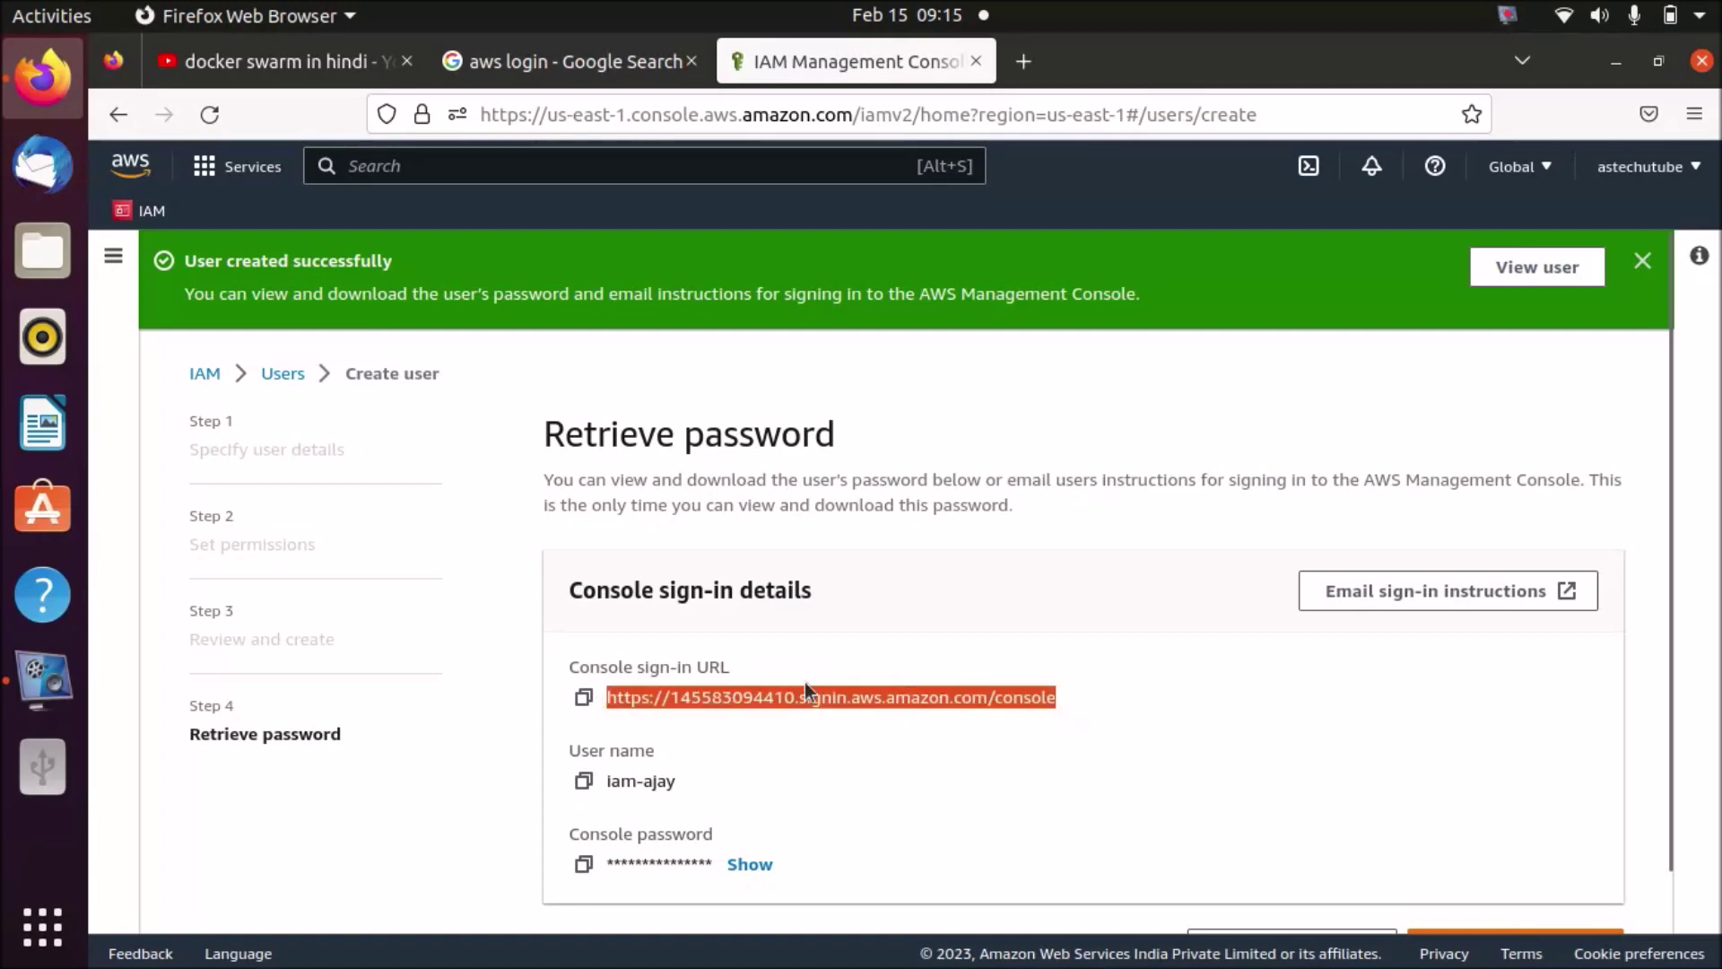
right_click(908, 699)
left_click(1001, 491)
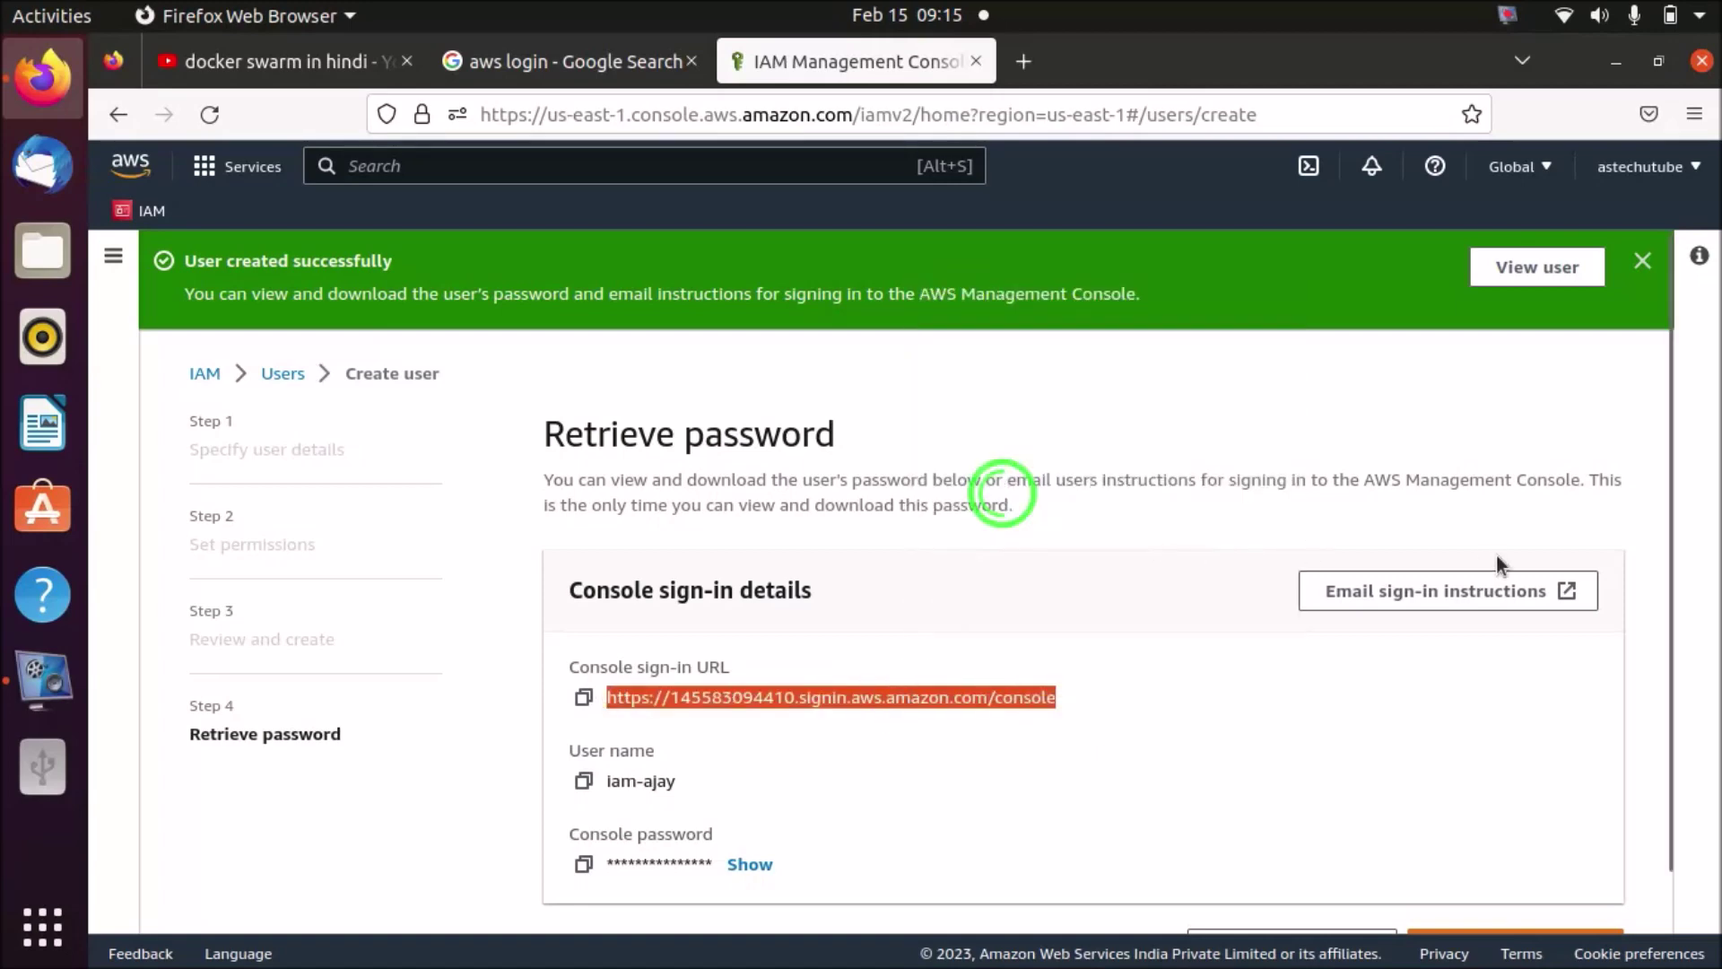
- Open the emailed sign-in instructions in Thunderbird, then close the draft without sending
left_click_drag(1671, 619, 1671, 740)
left_click(1418, 535)
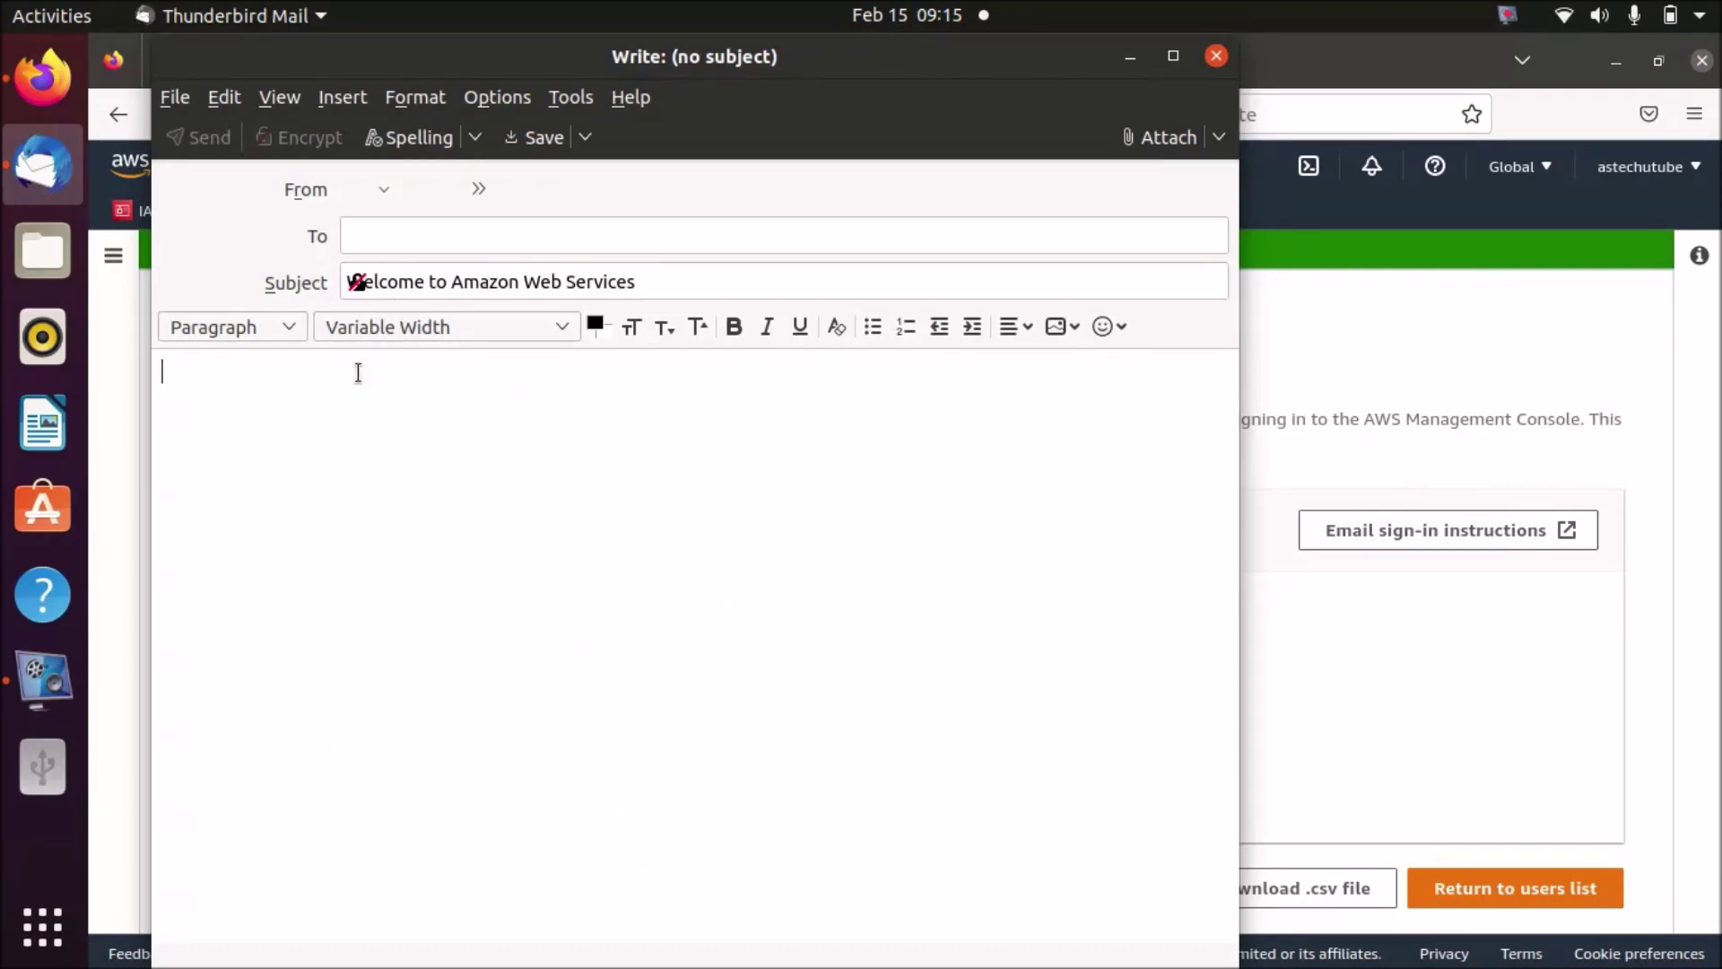
left_click(422, 399)
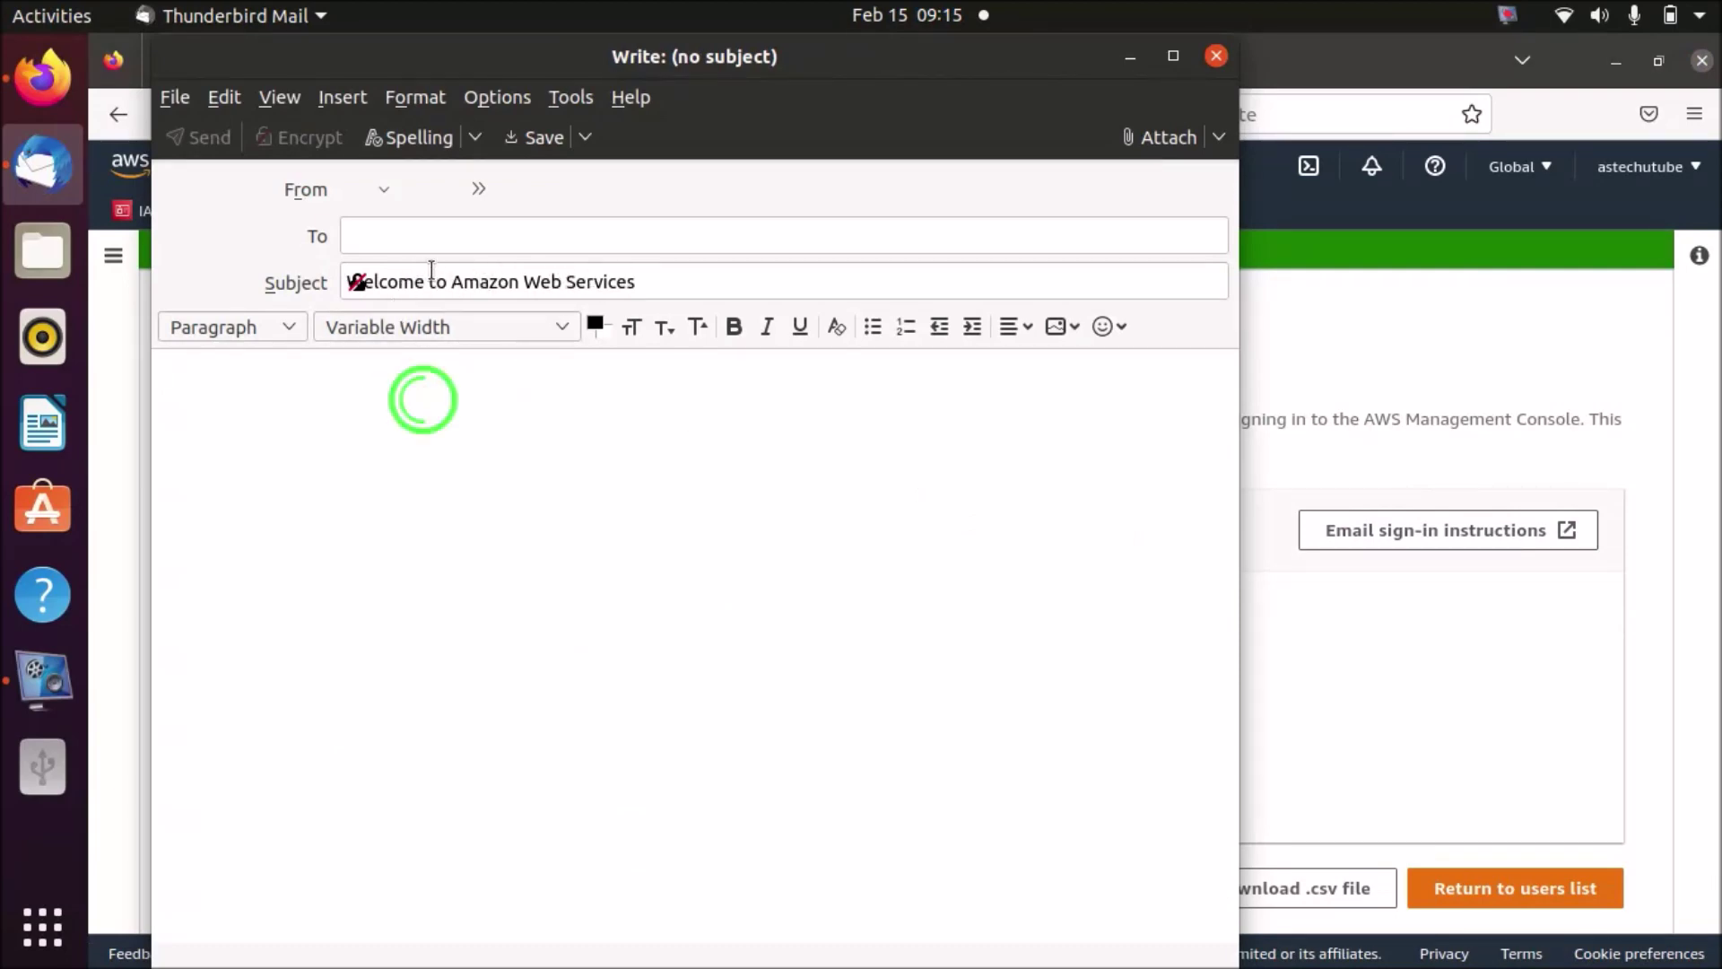
left_click(1216, 56)
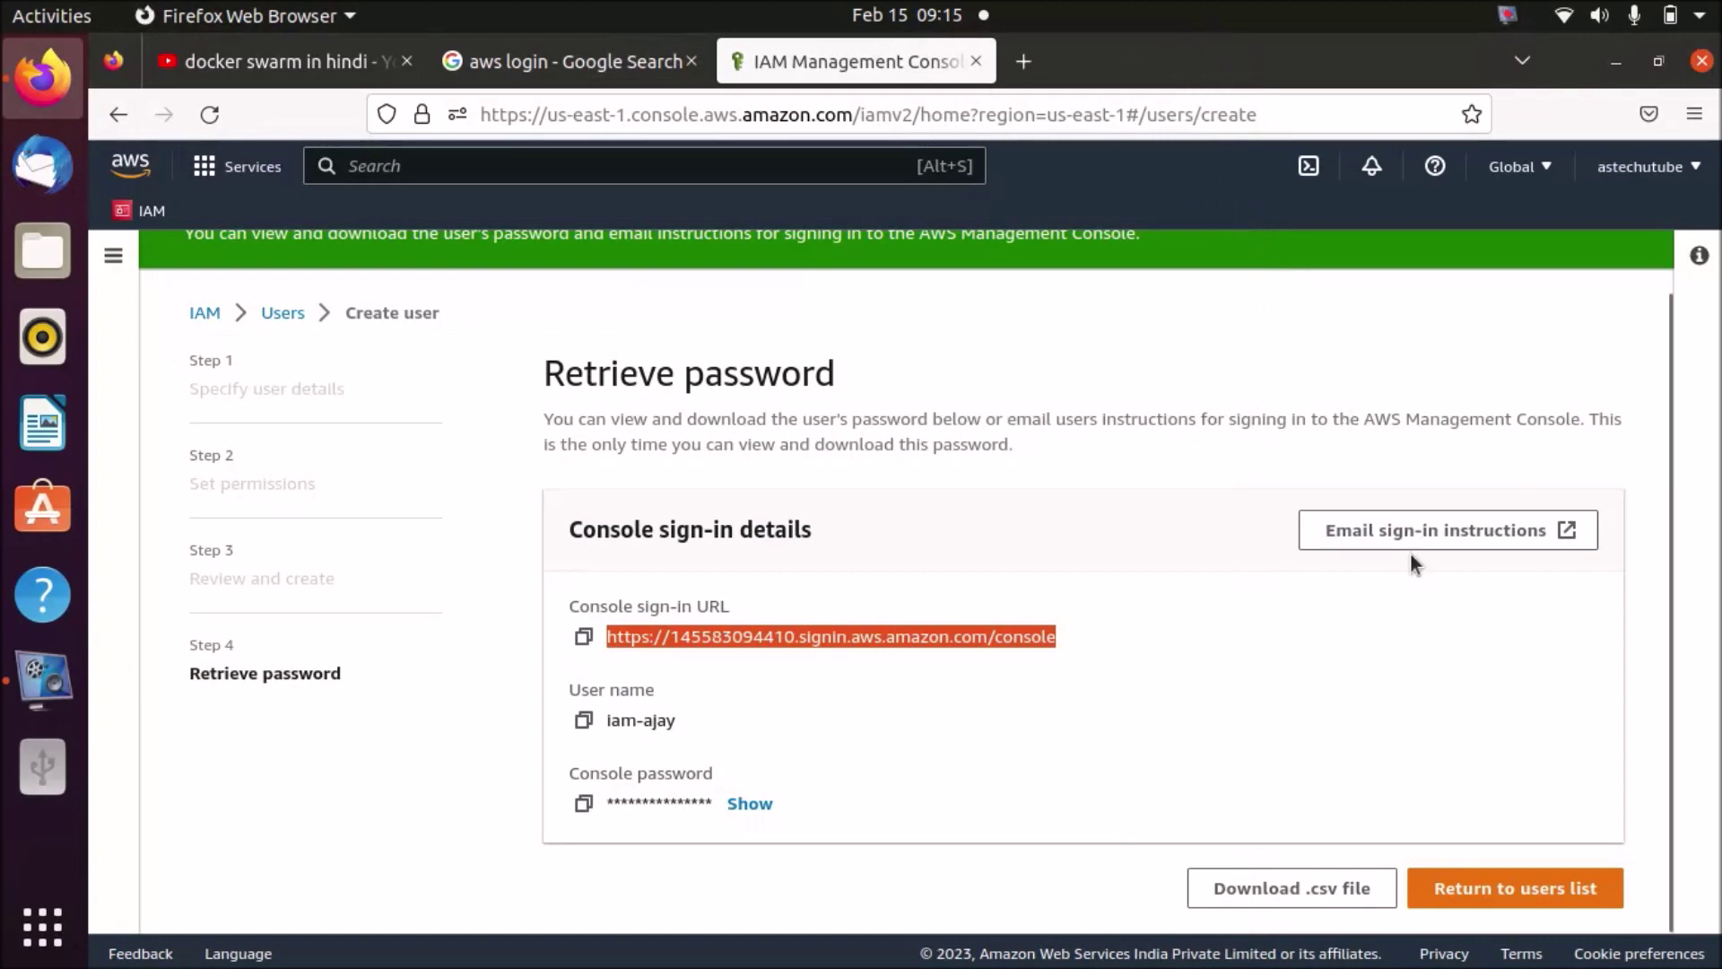
- Save iam-ajay_credentials.csv, go back to the Users list showing iam-ajay, and sign out
left_click(1300, 897)
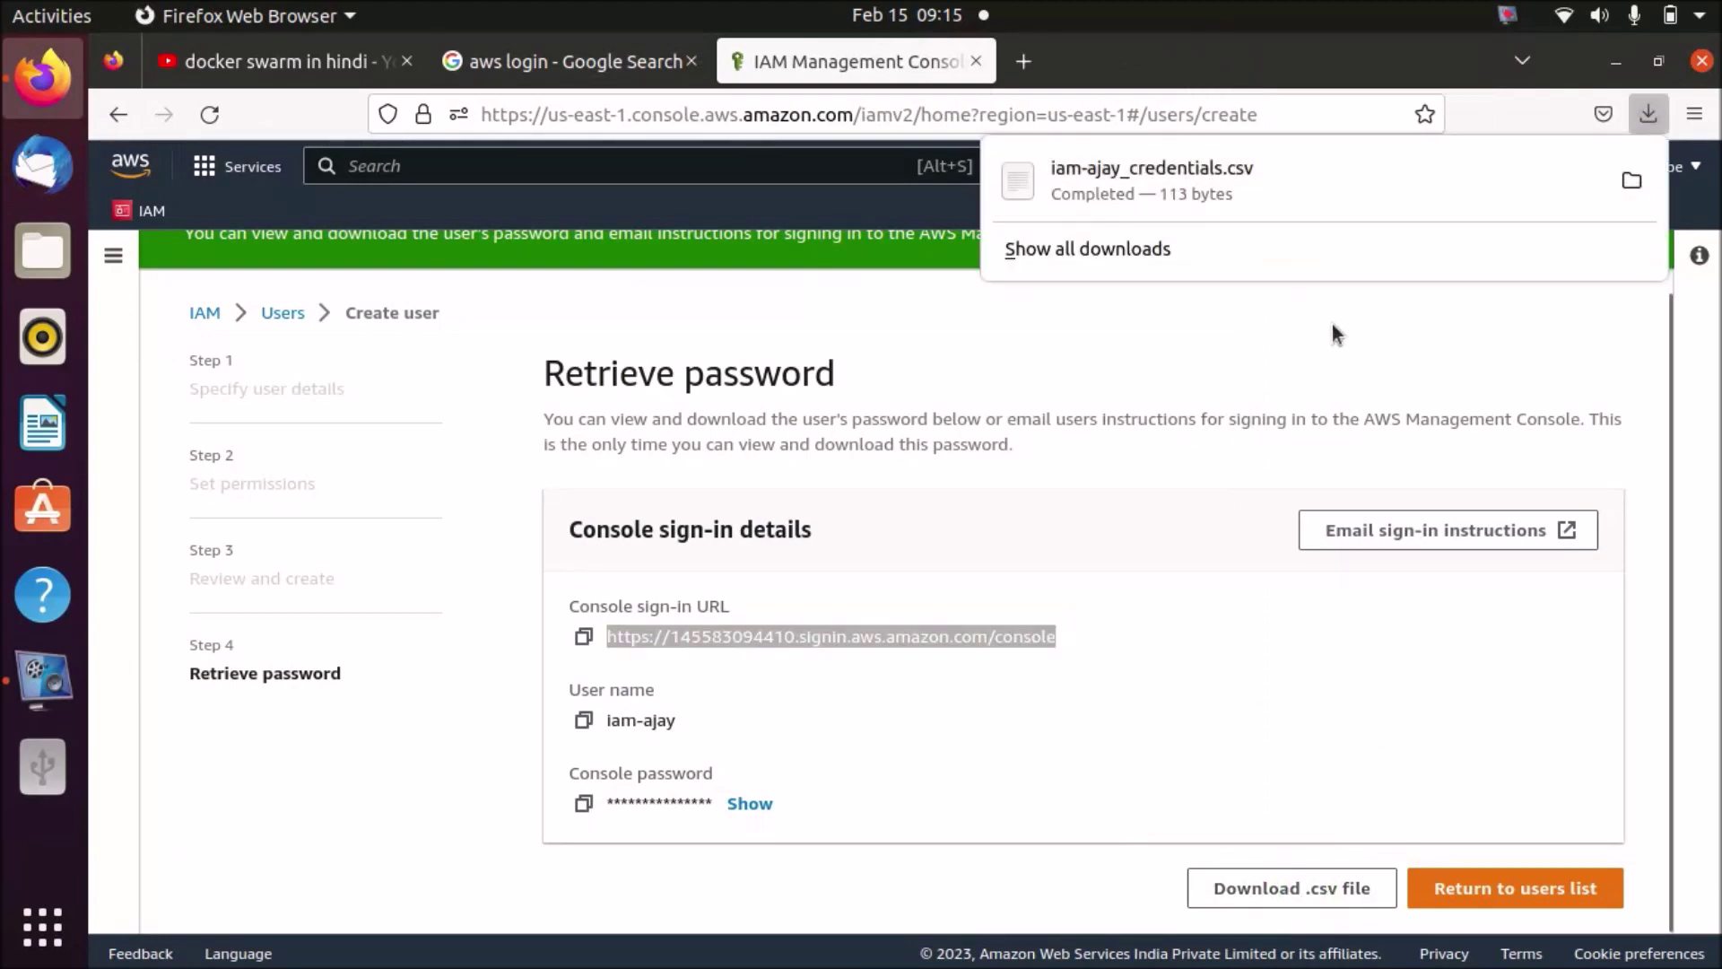
left_click(1527, 895)
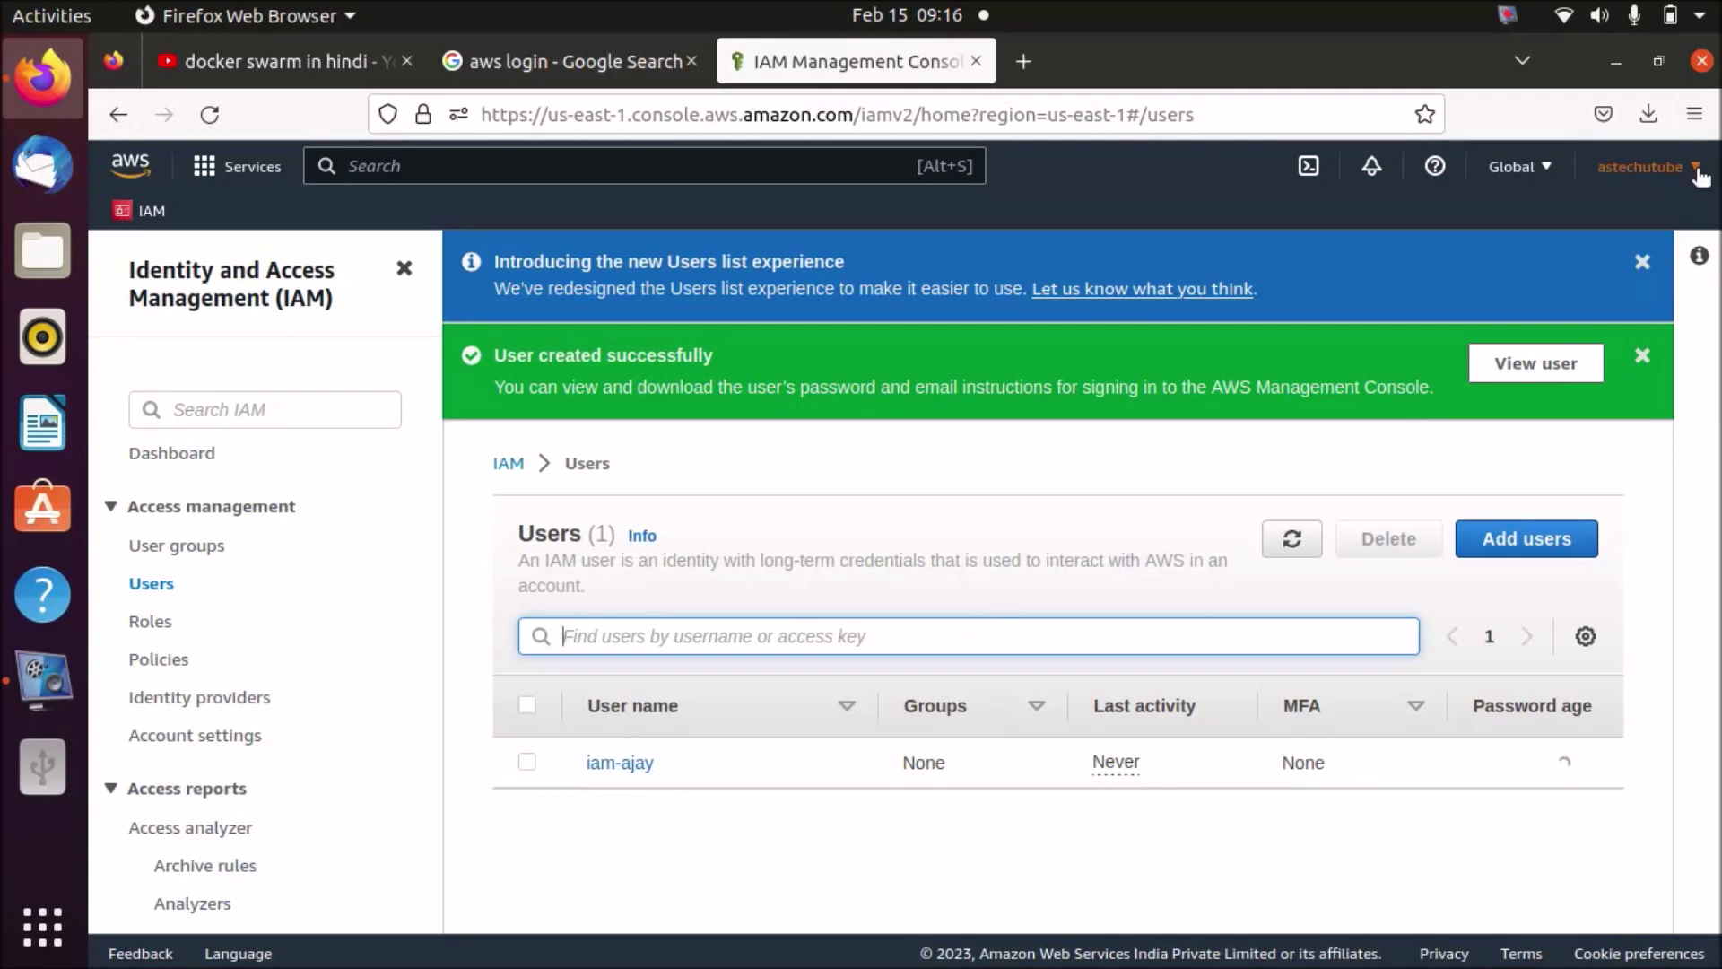
left_click(1642, 166)
left_click(1636, 619)
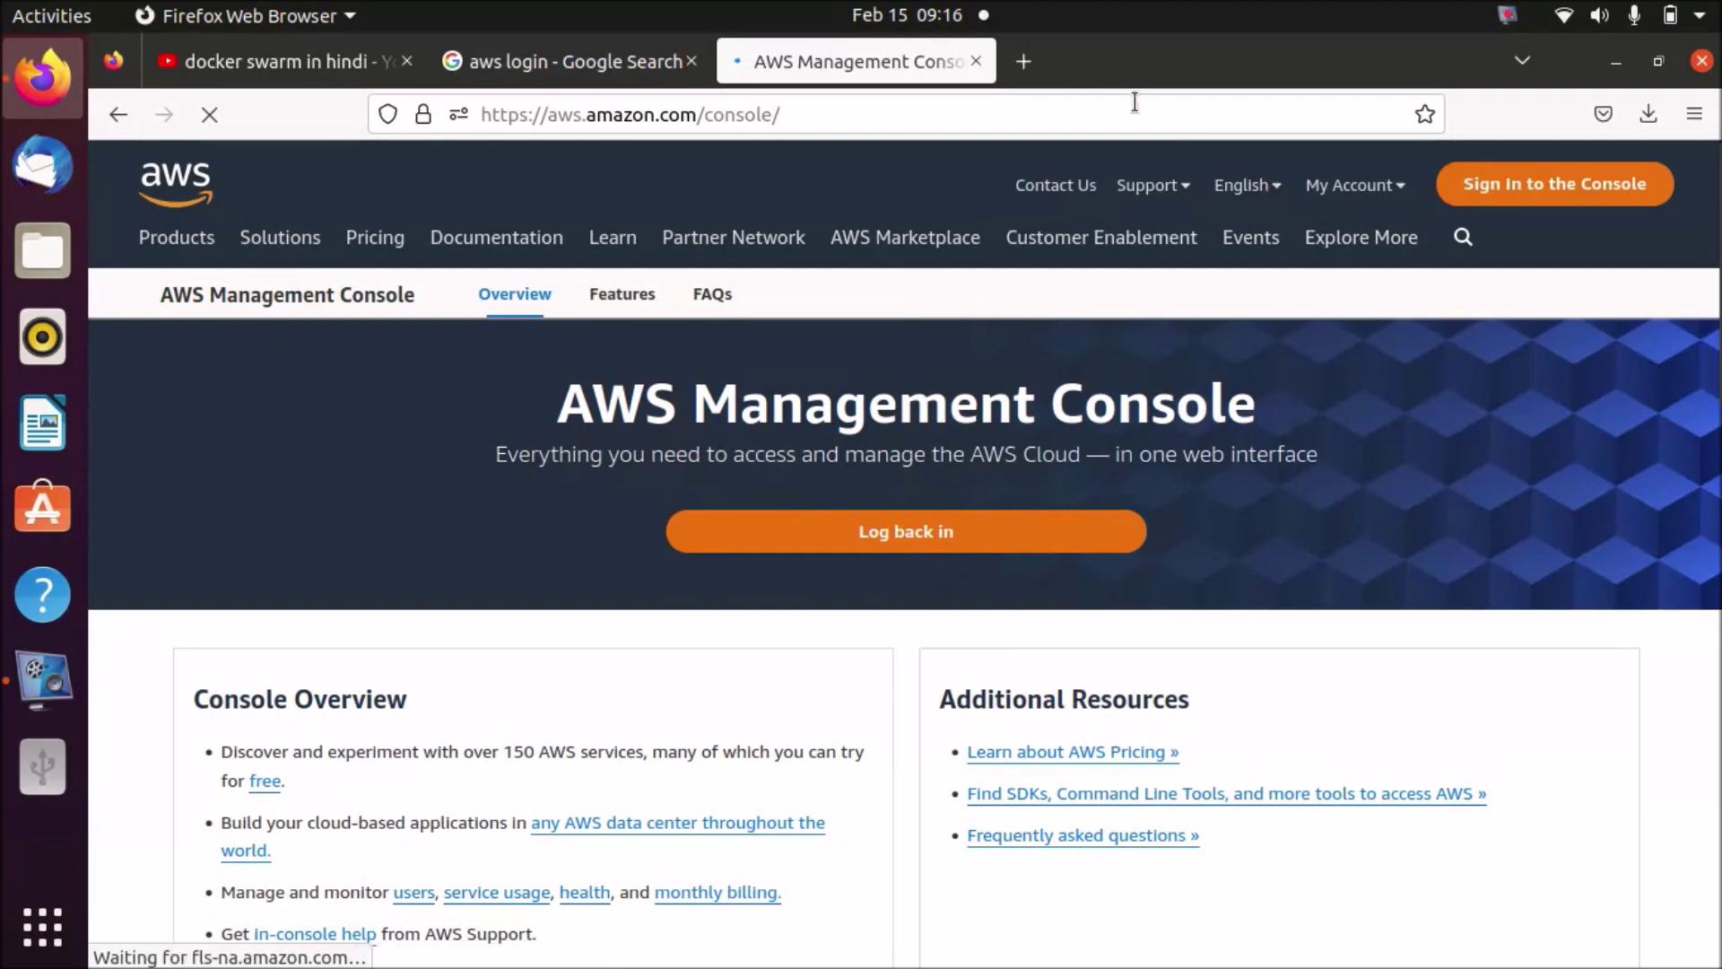
- Paste the copied account sign-in URL into a new Firefox tab and load it
left_click(1024, 61)
left_click(935, 115)
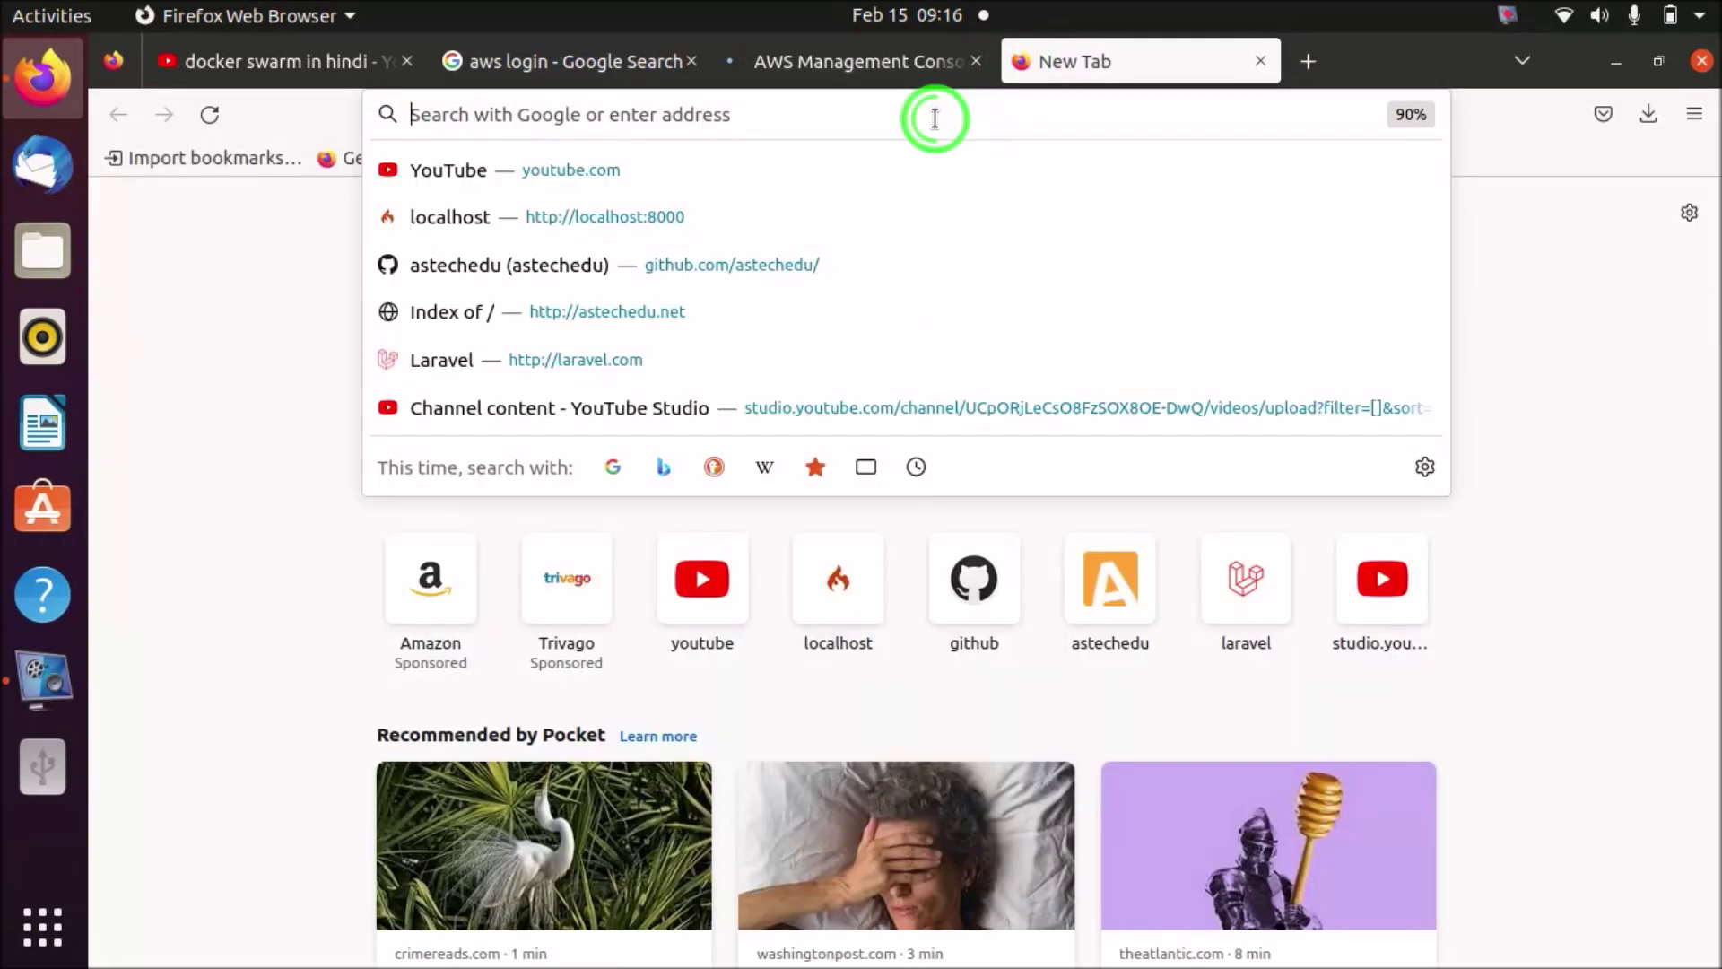
key("ctrl+v")
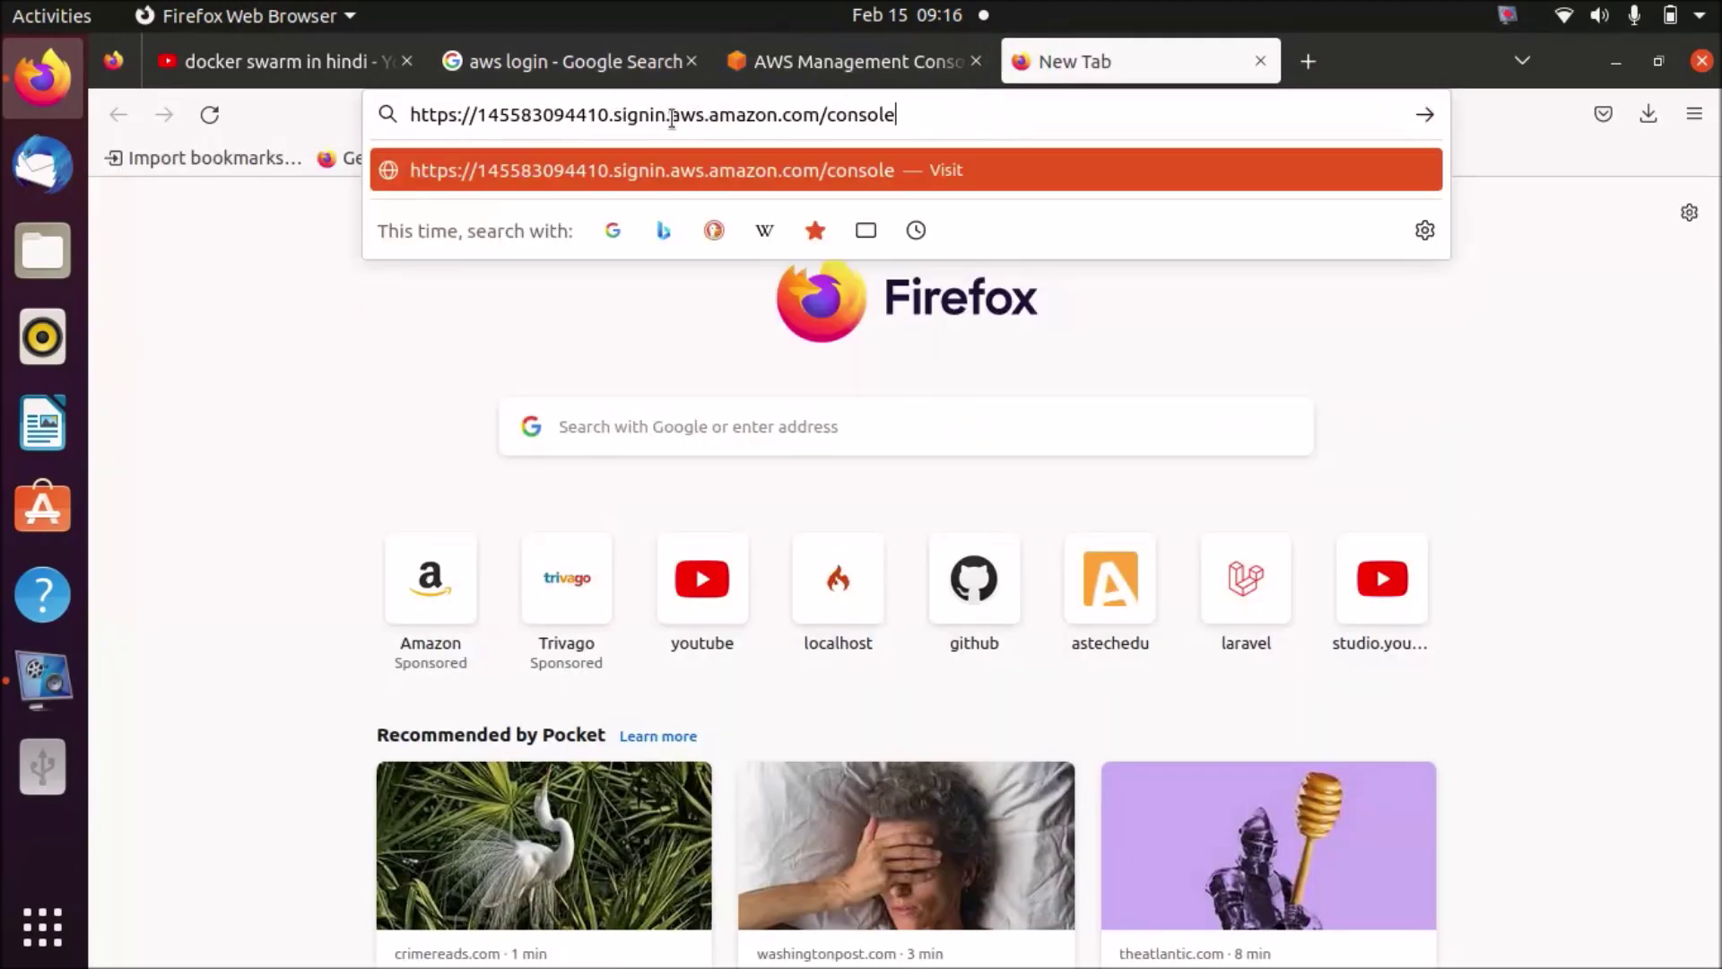
key("Return")
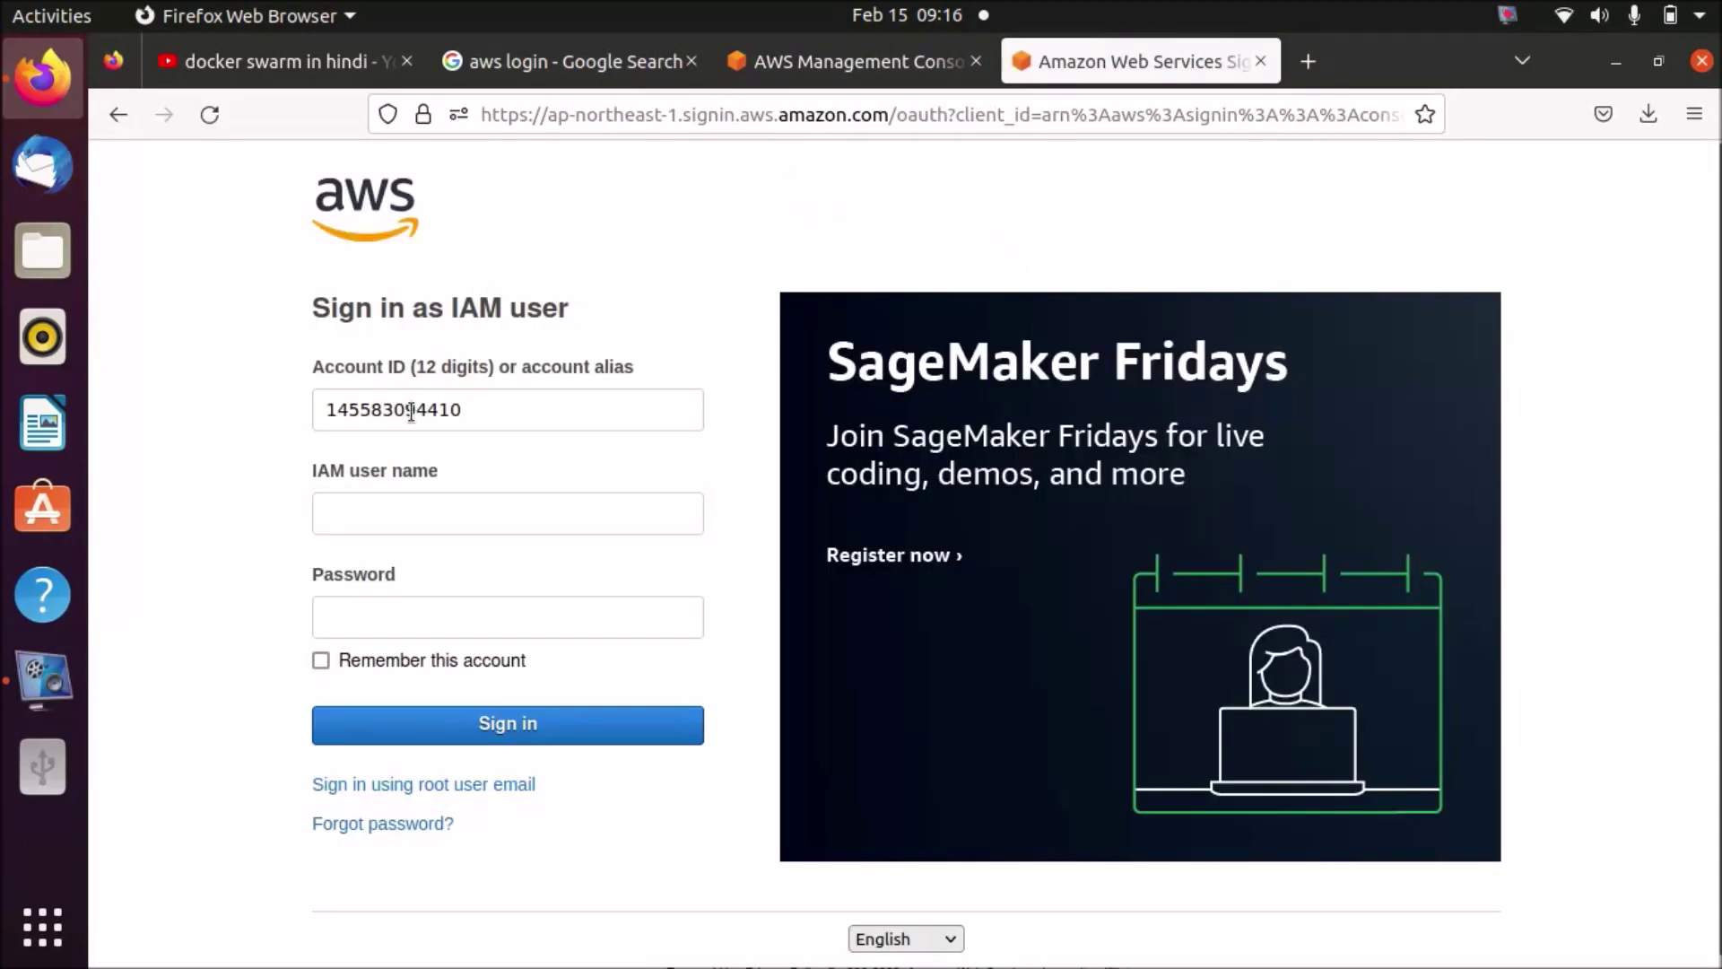
- Go to the console sign-in page and close the duplicate sign-in tab
left_click(789, 61)
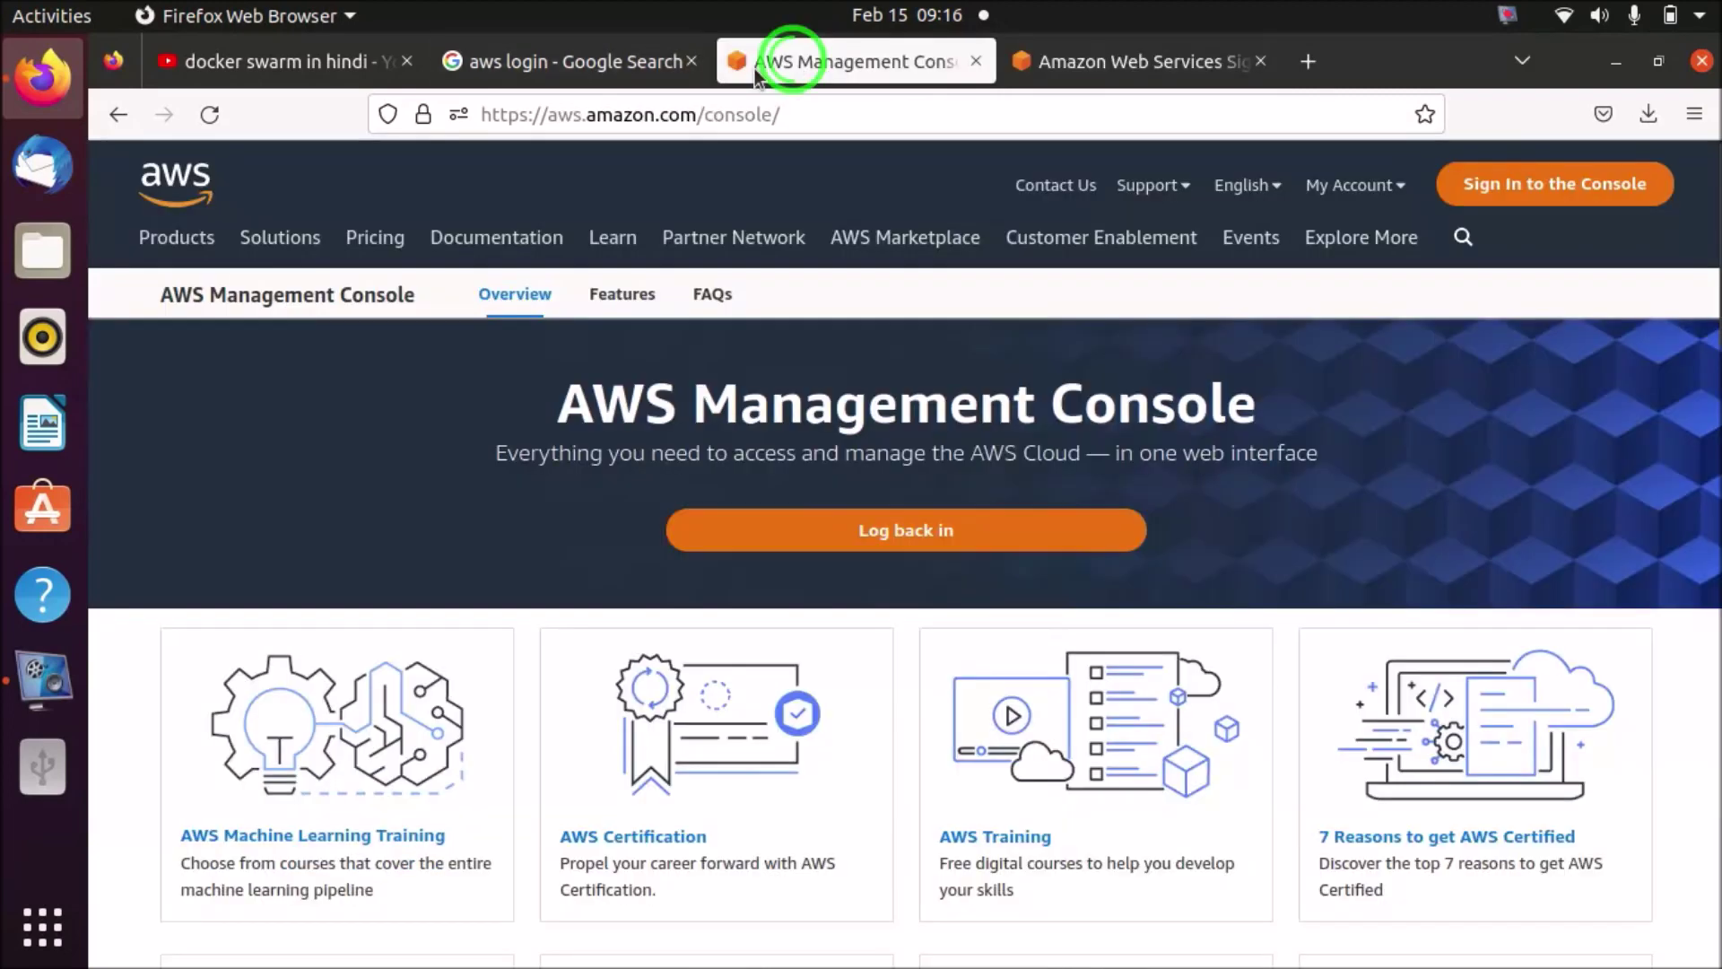
left_click(1515, 184)
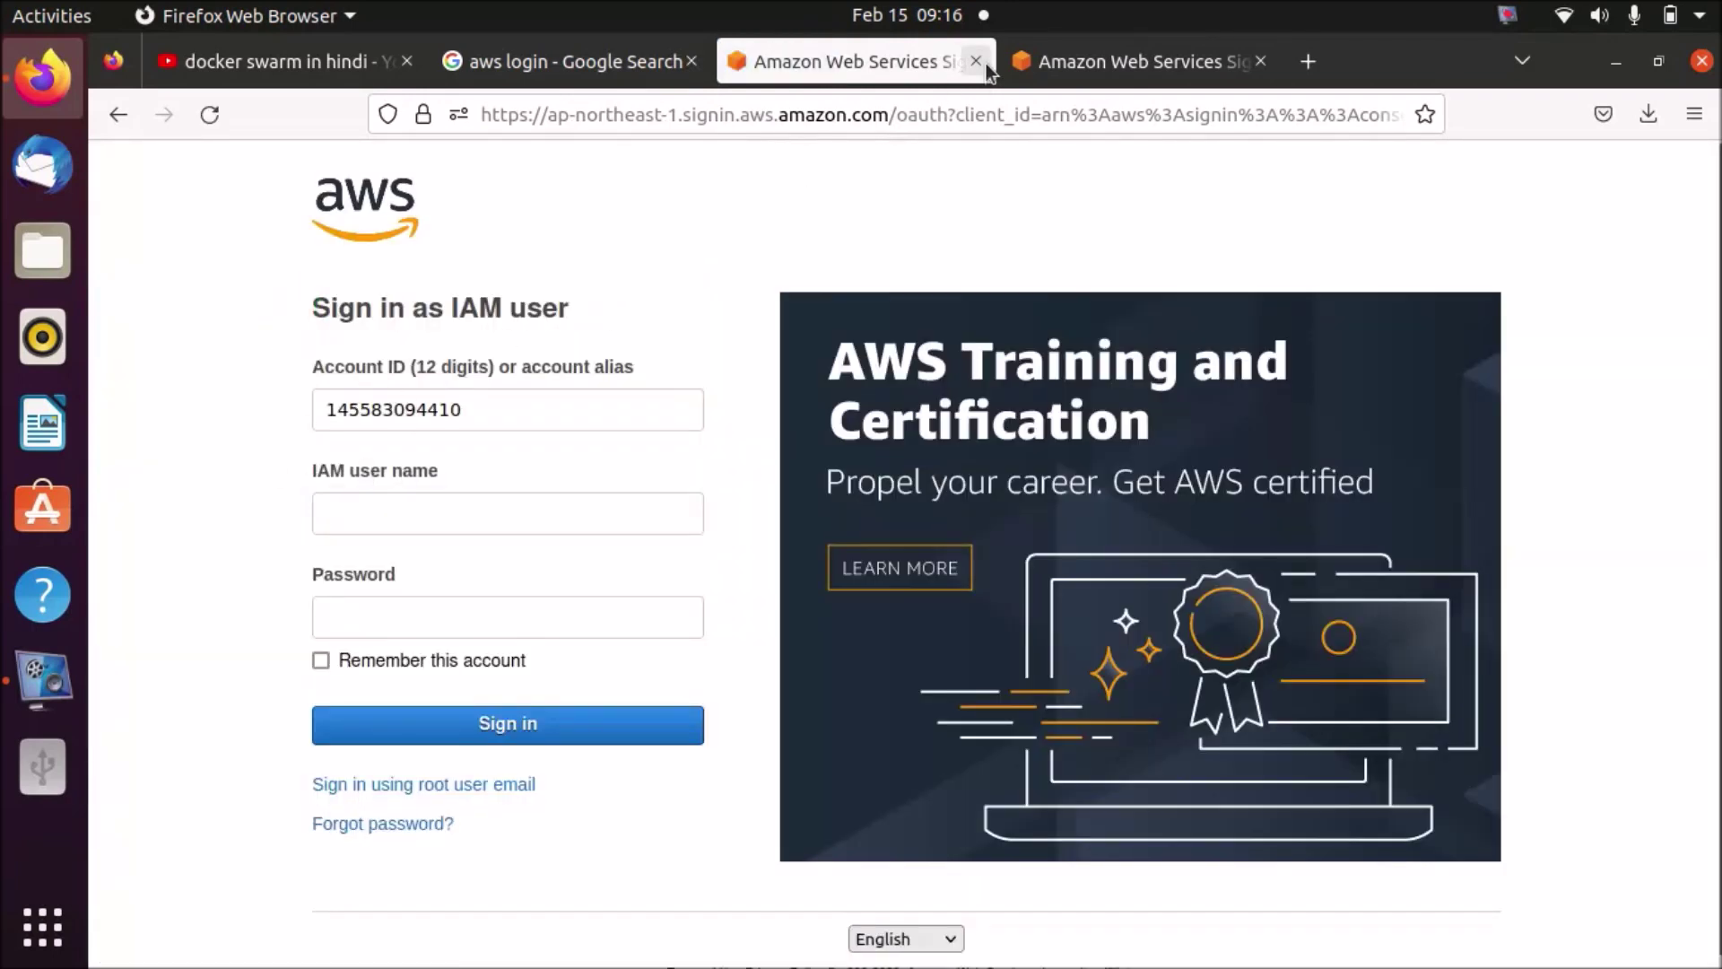
left_click(983, 64)
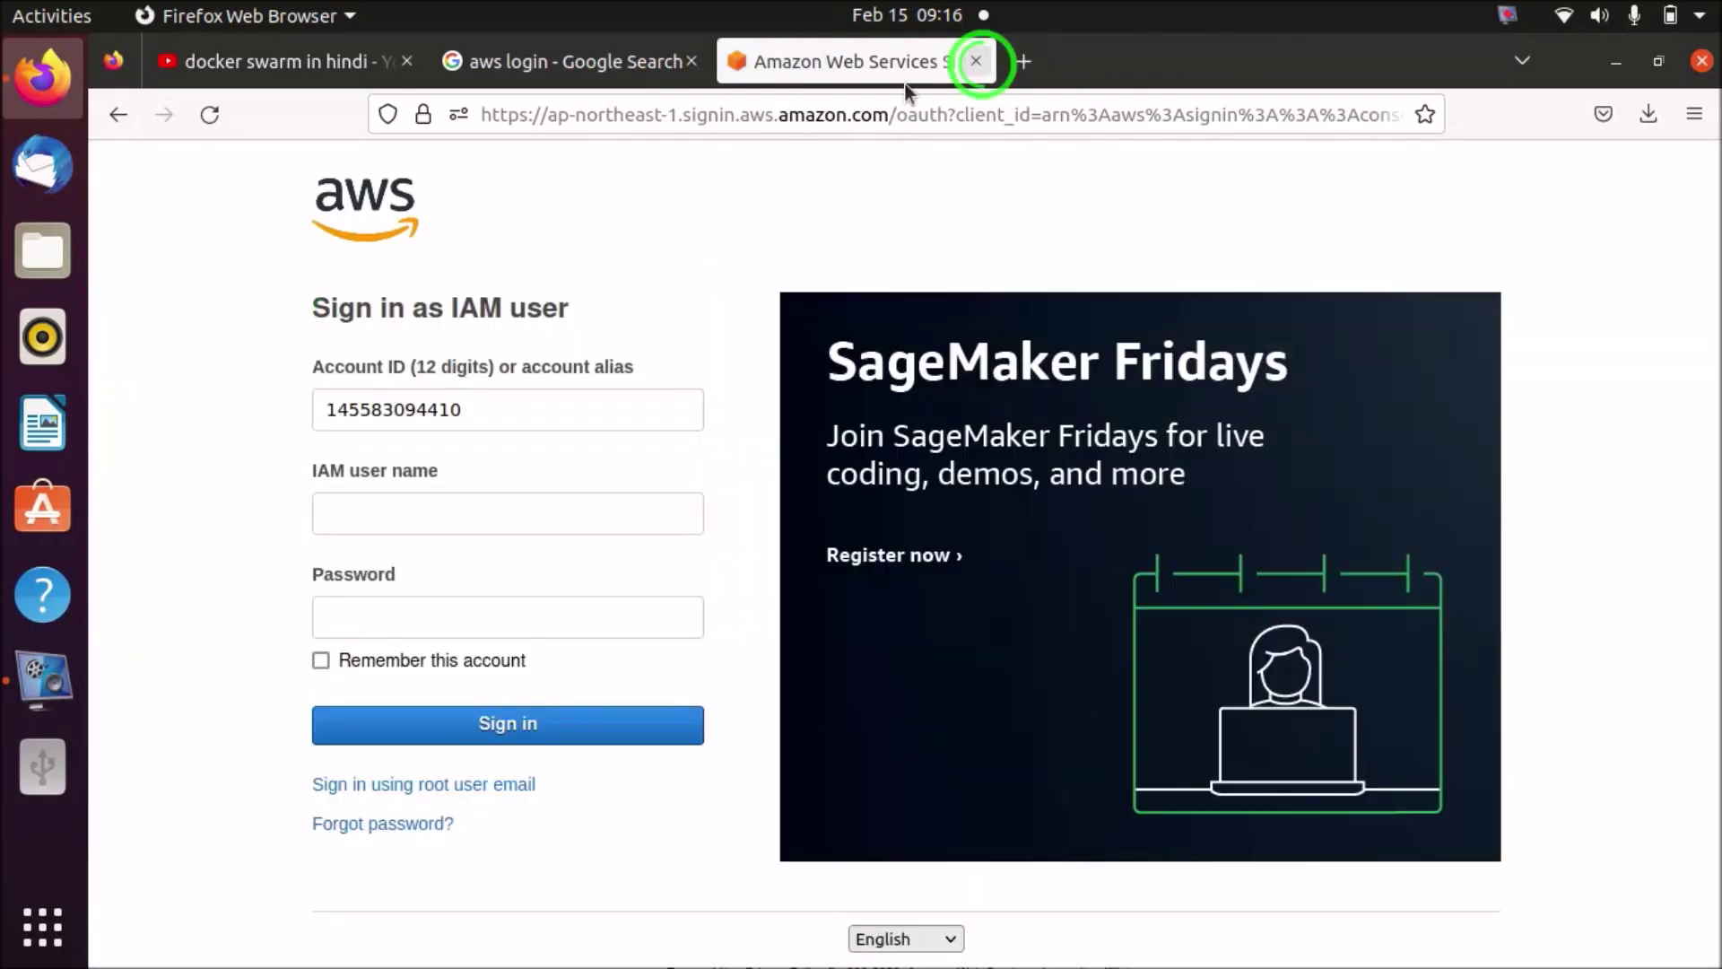
- Sign in as IAM user aws-ajay with the password; it is rejected as incorrect
left_click(384, 511)
type("aws-ajay")
left_click(271, 513)
left_click(408, 619)
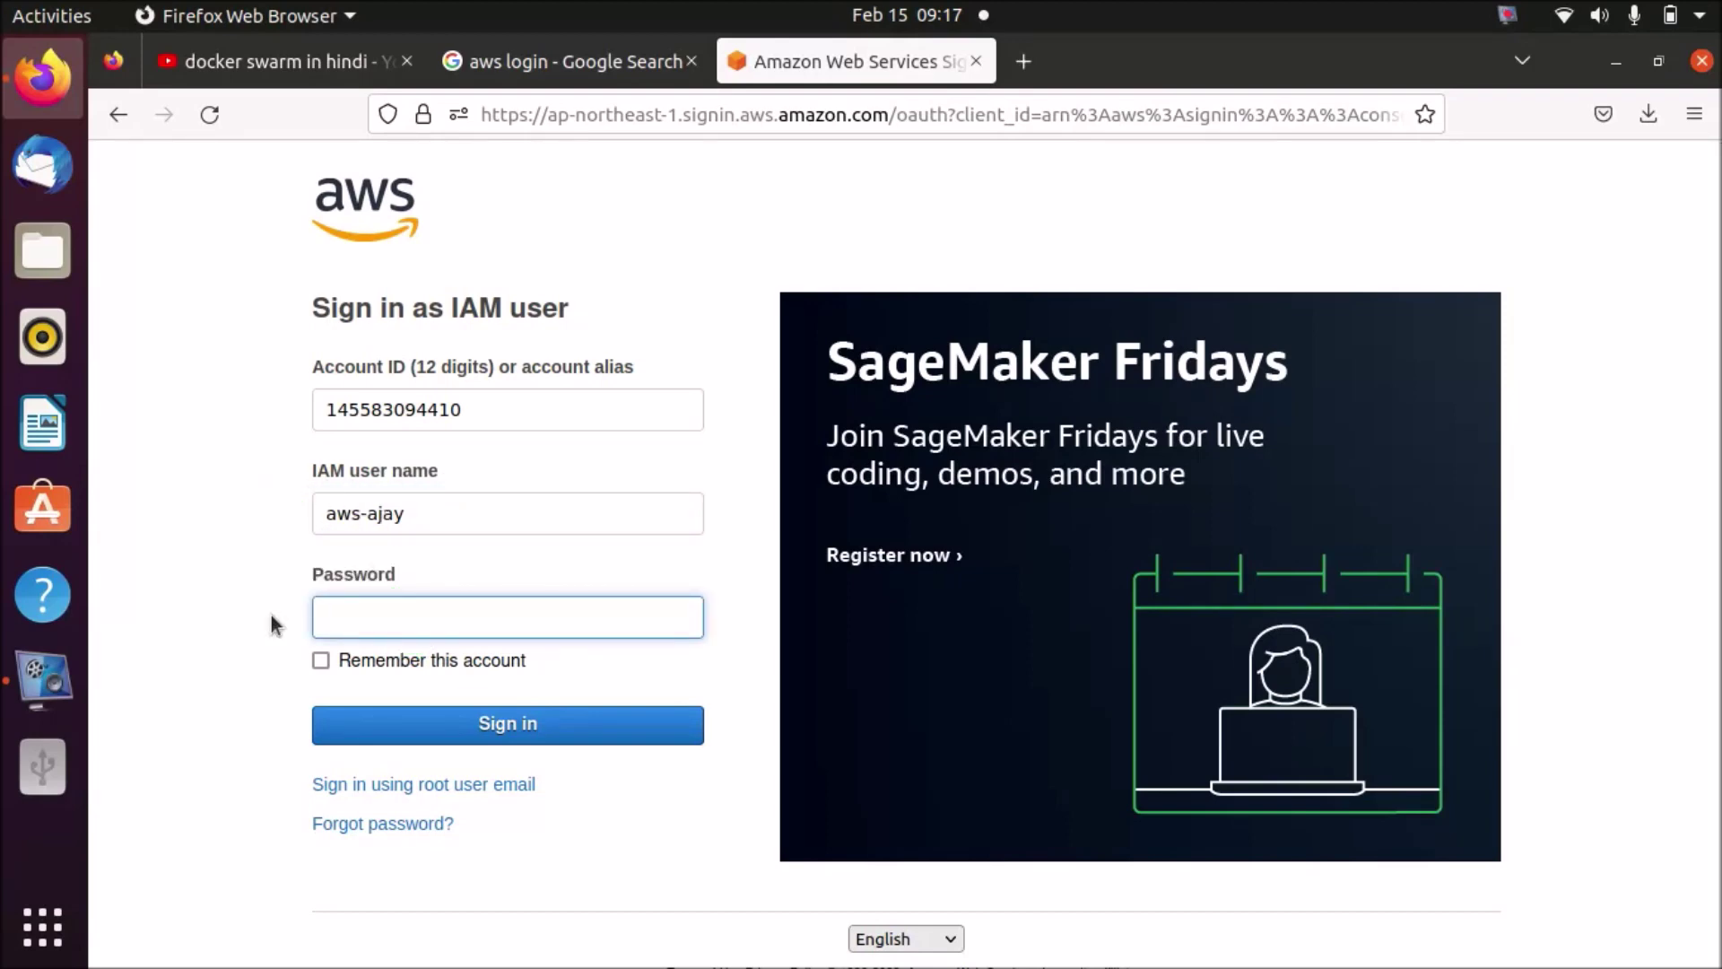
type("••••••••••")
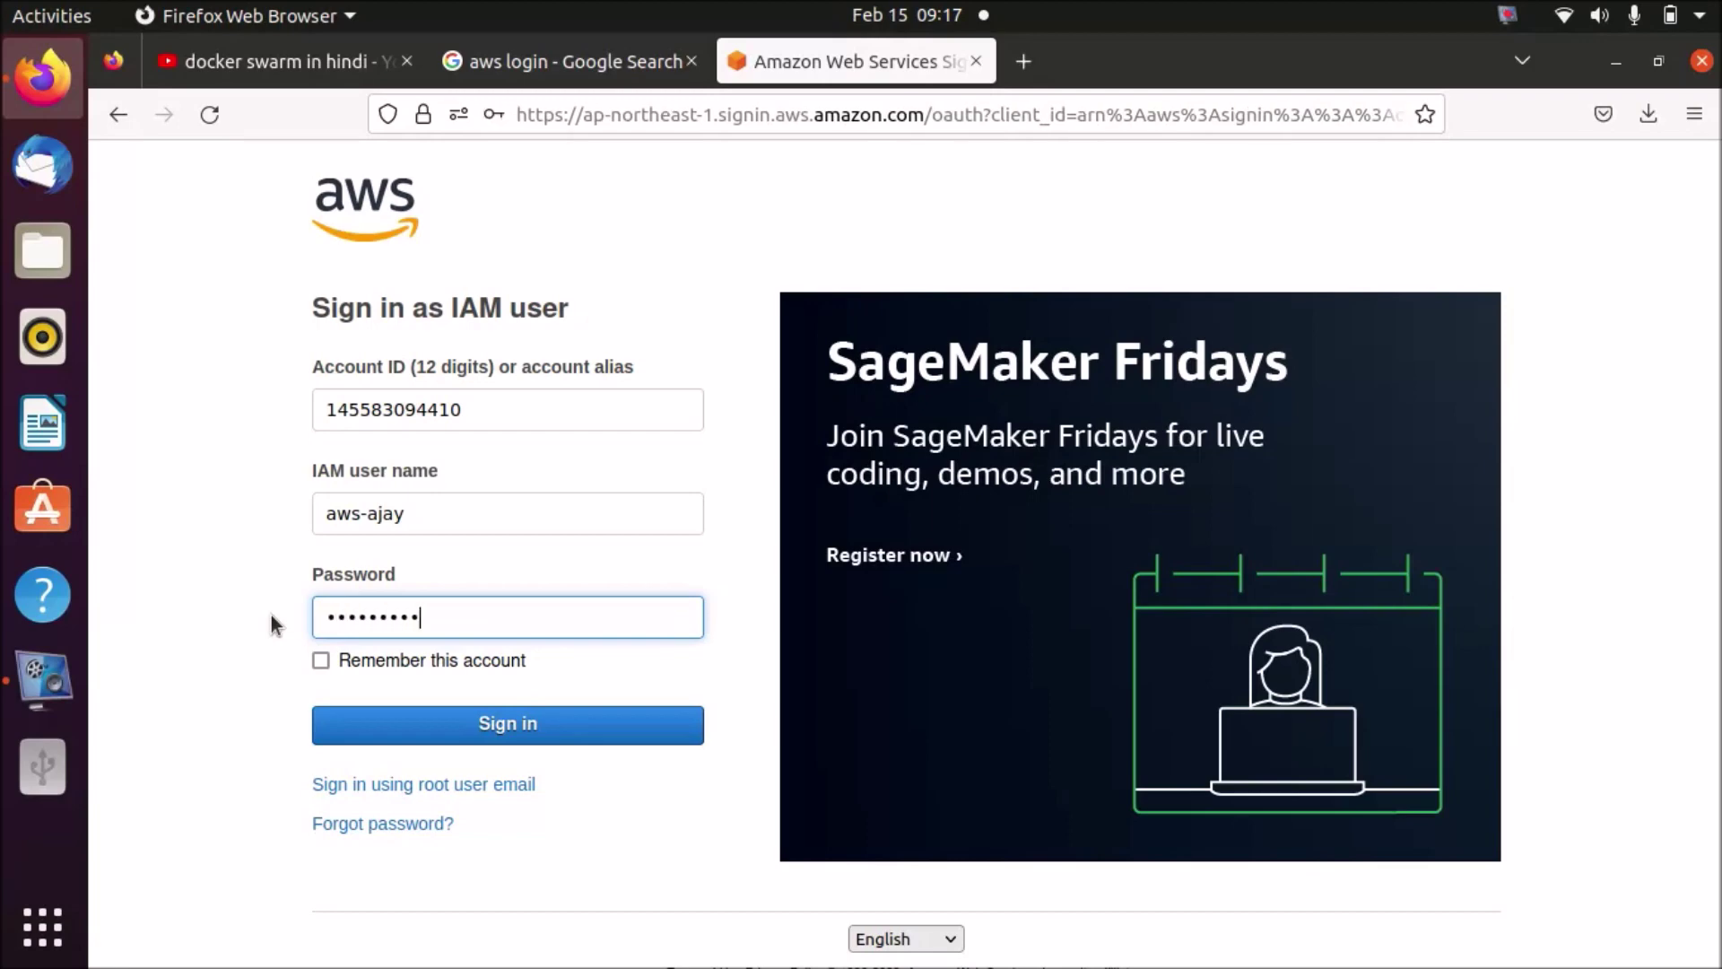
type("•")
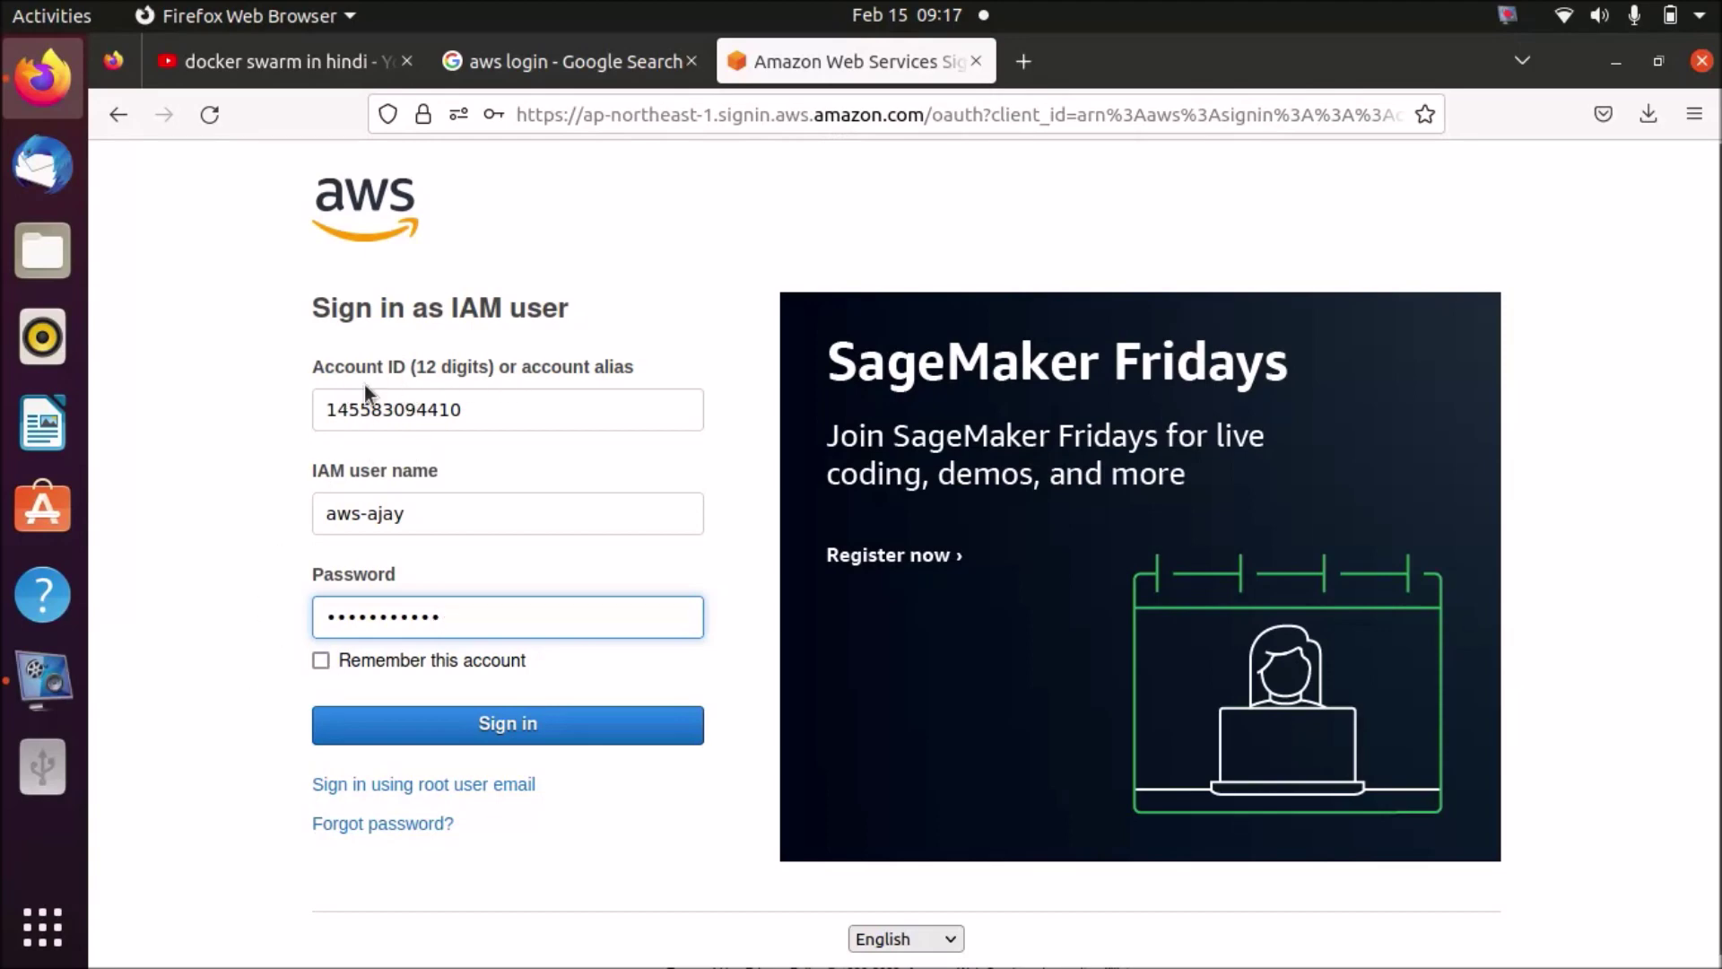
left_click(495, 722)
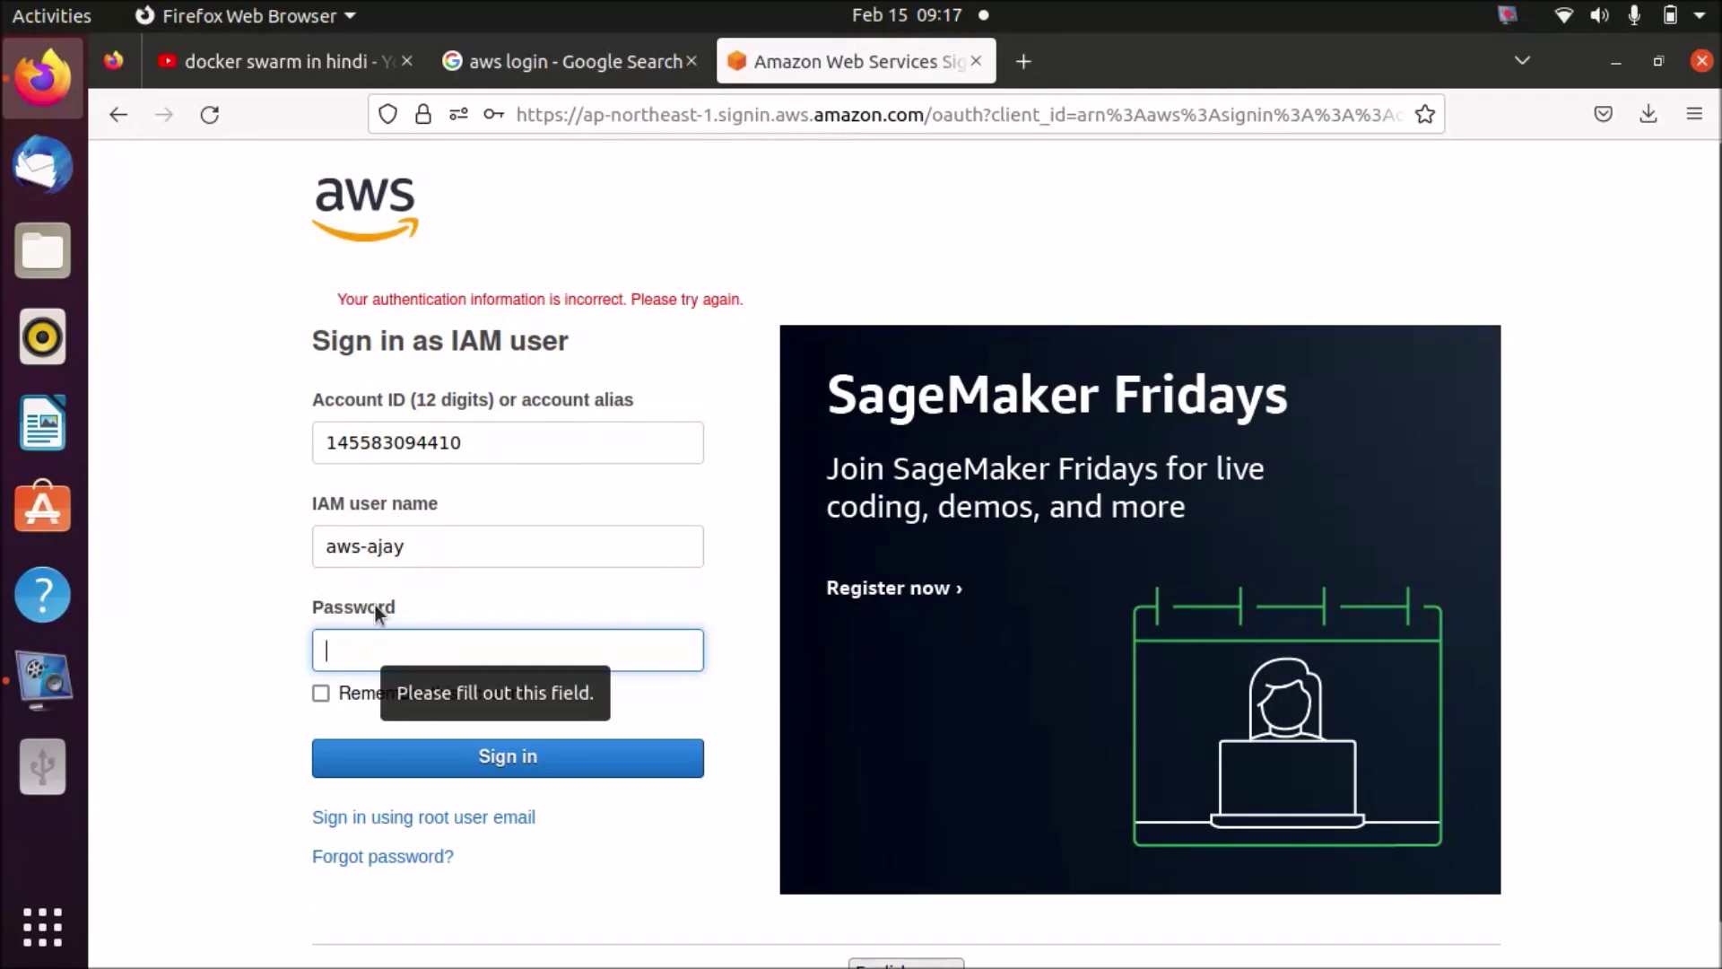
- Retry the password several times while still signing in as aws-ajay
left_click(420, 647)
type("••")
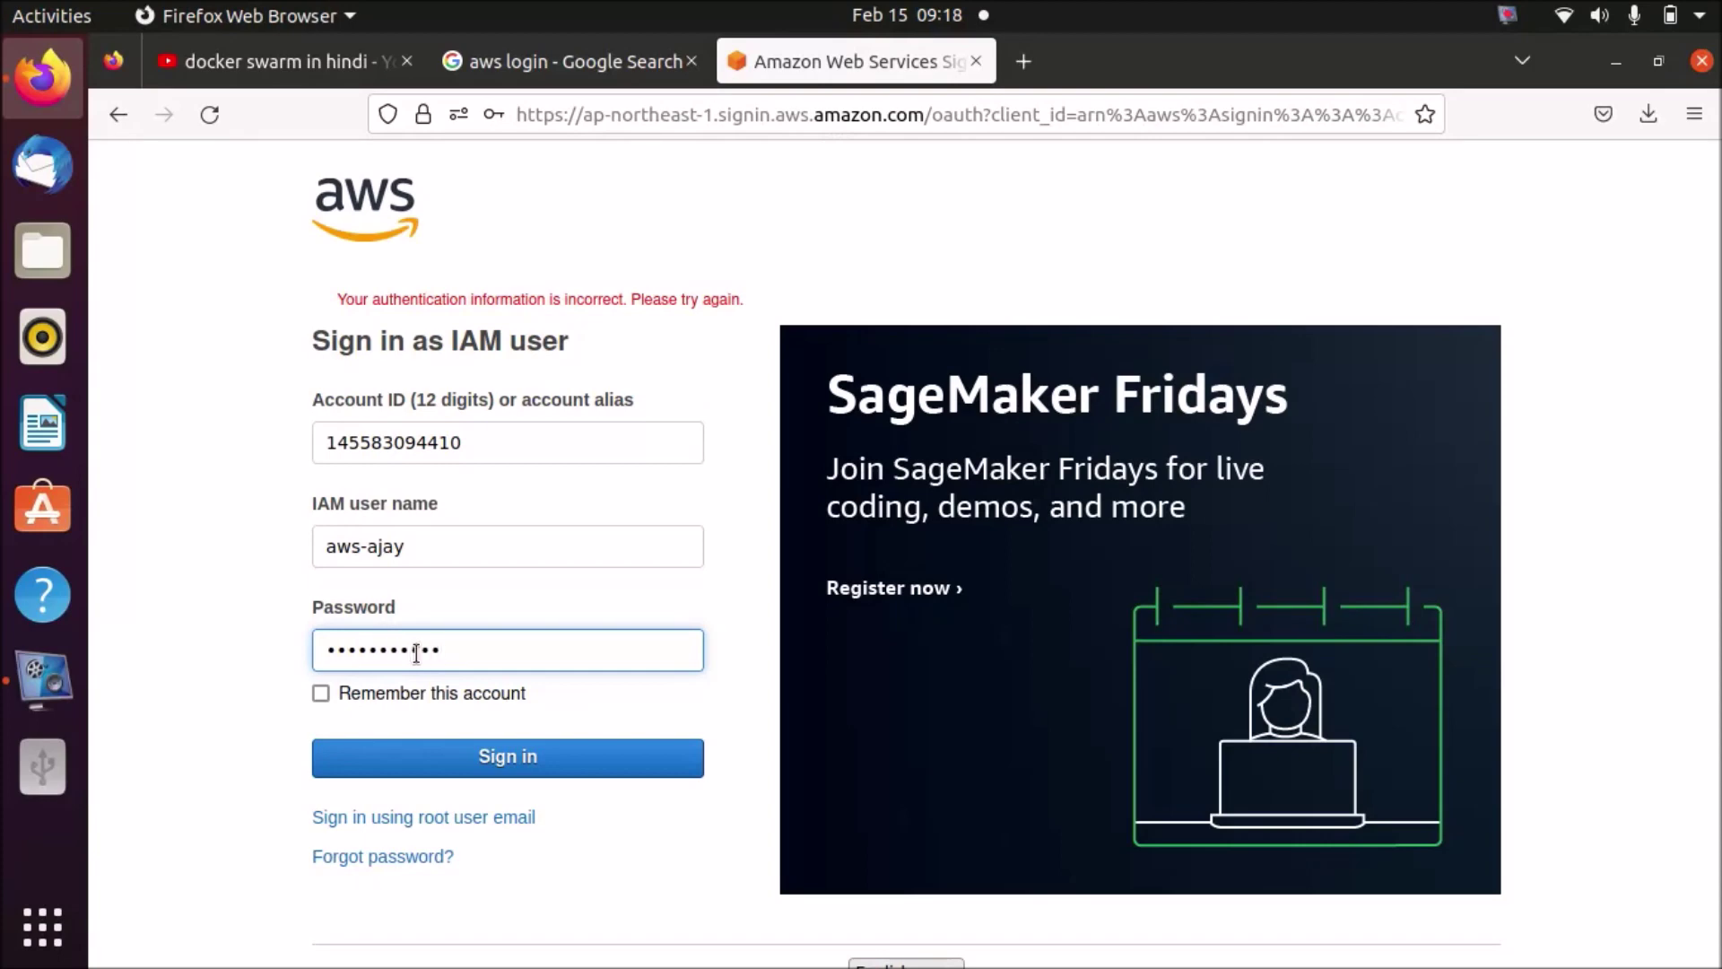
left_click(637, 759)
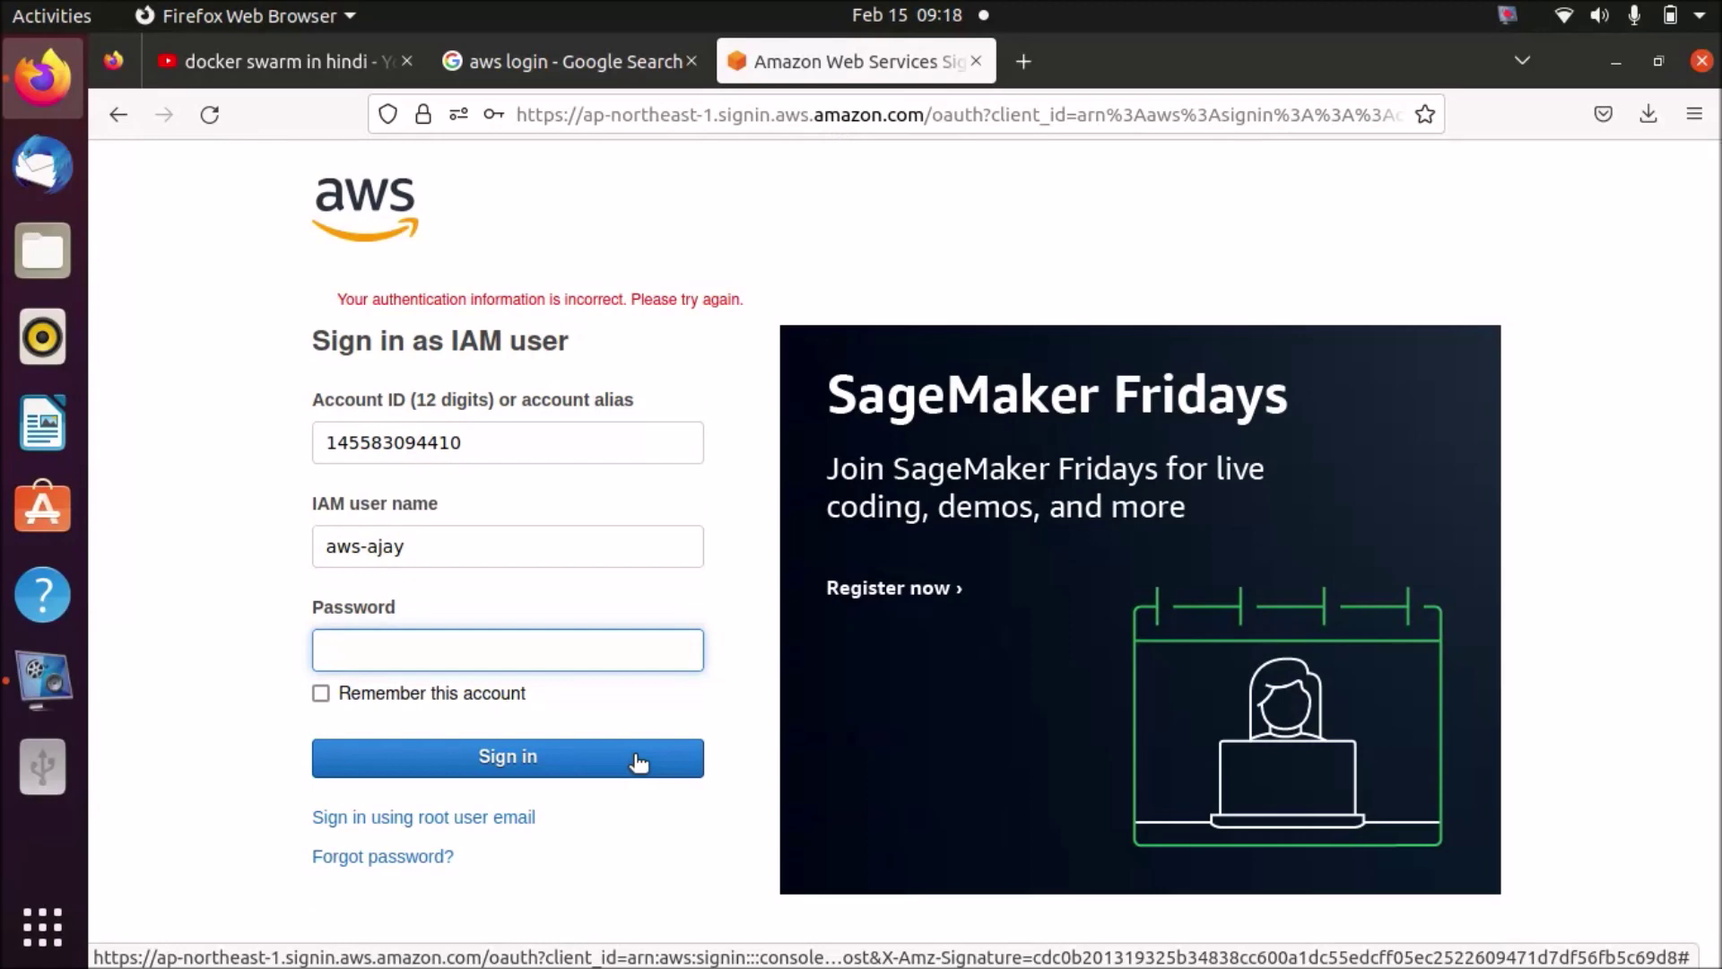
left_click(639, 638)
type("••••••••")
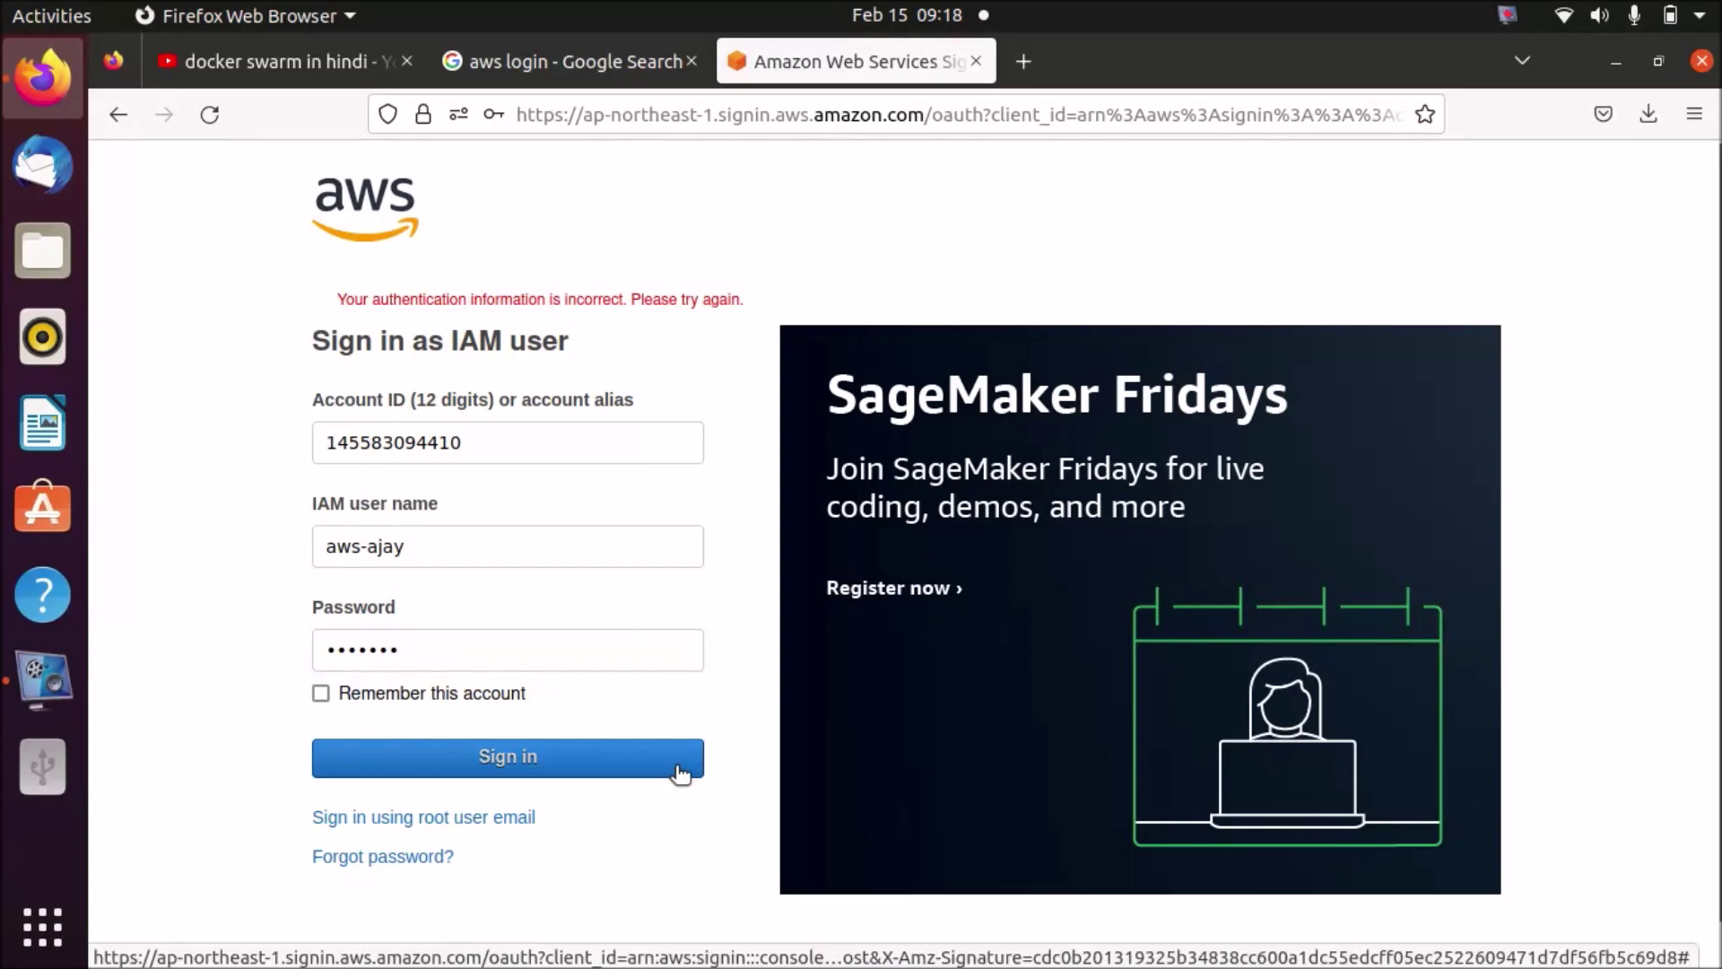
left_click(675, 766)
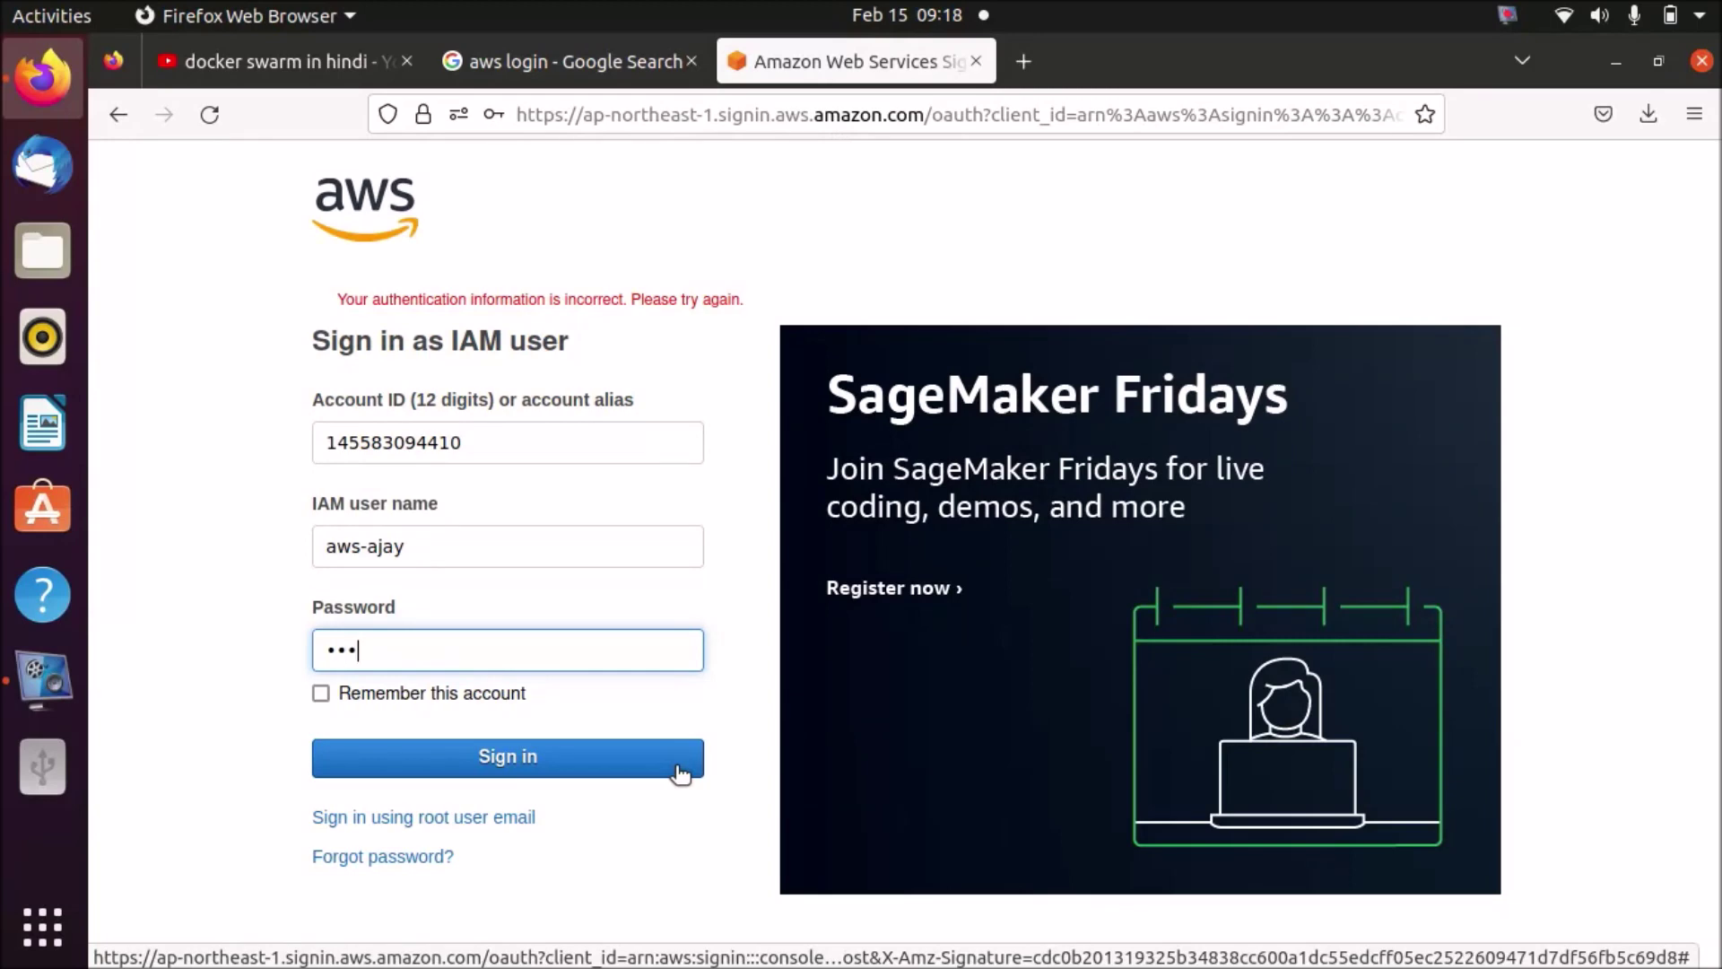
key("BackSpace")
key("BackSpace")
key("BackSpace")
key("BackSpace")
key("BackSpace")
key("BackSpace")
type("ab")
left_click(661, 765)
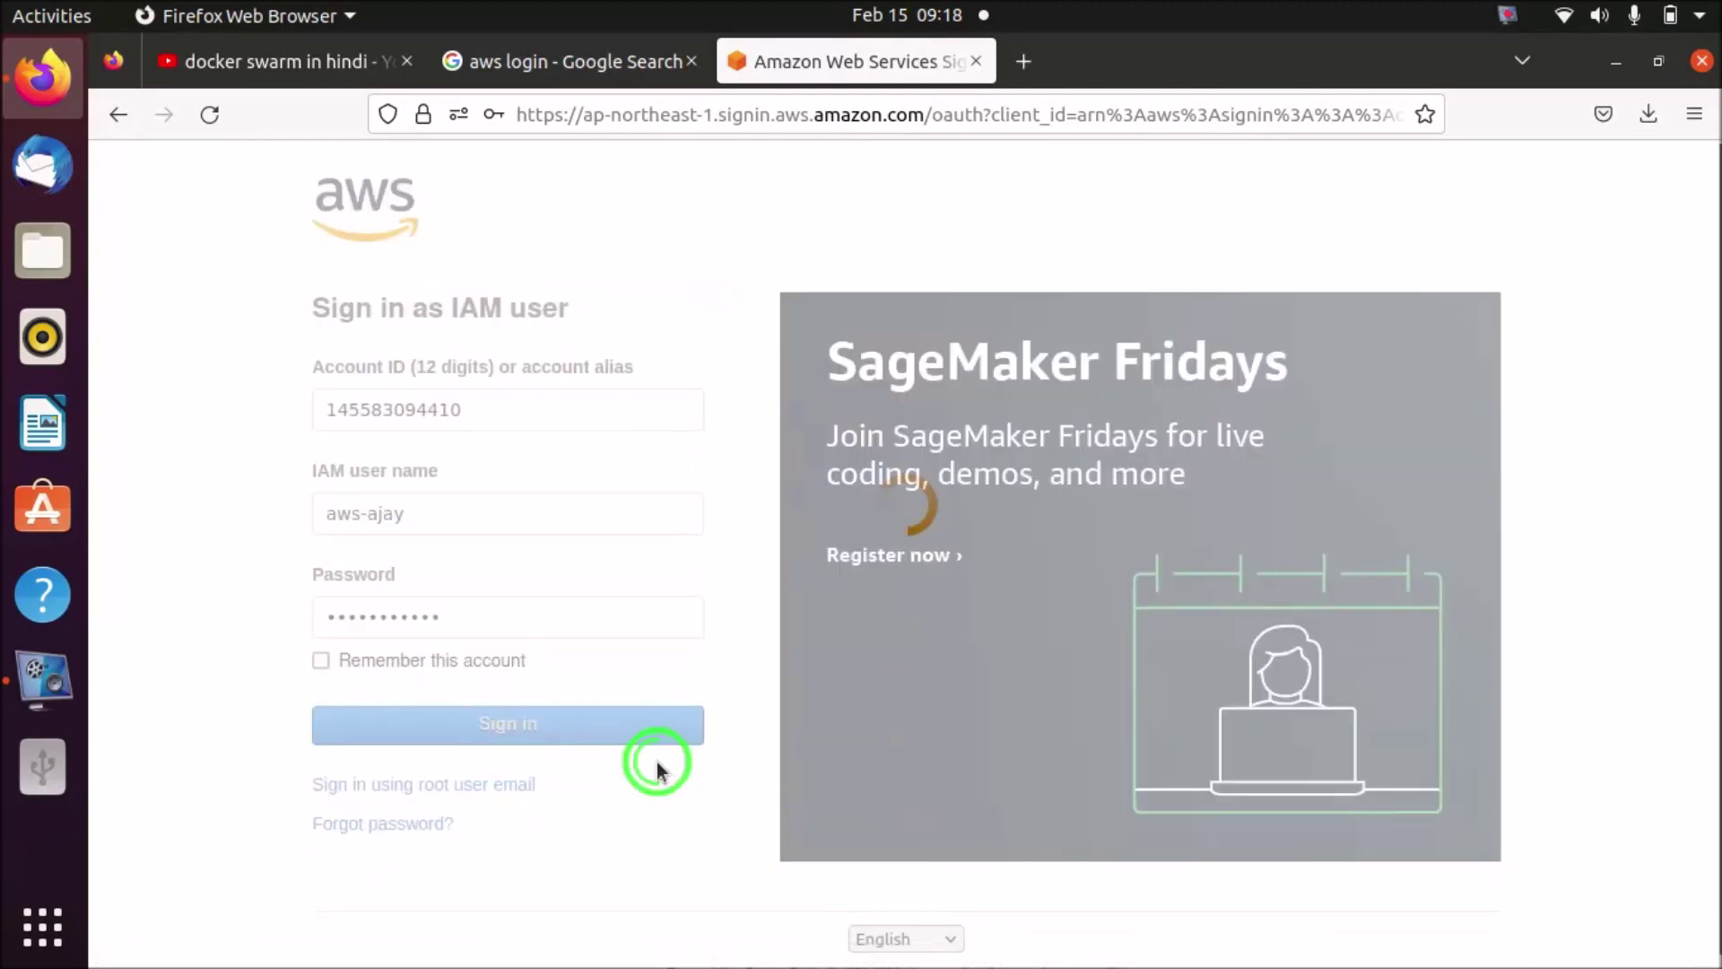
- Correct the user name prefix to 'iam' (iam-ajay), re-enter the password and sign in
left_click(738, 683)
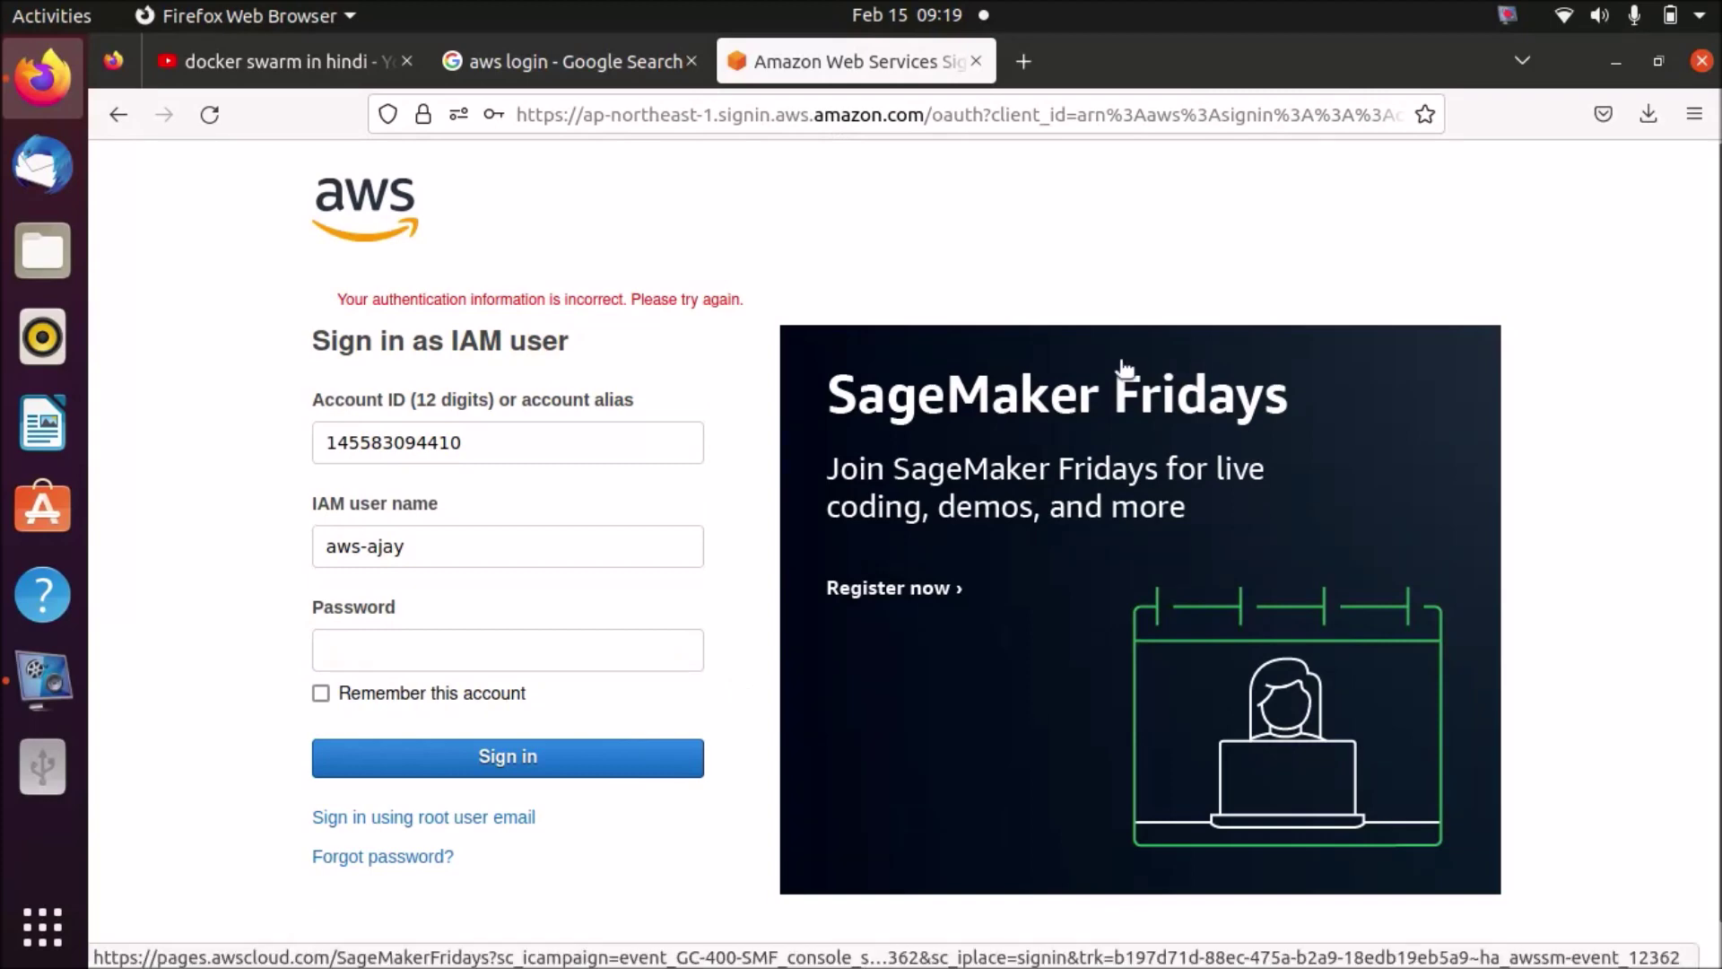
left_click(1509, 15)
left_click(1428, 235)
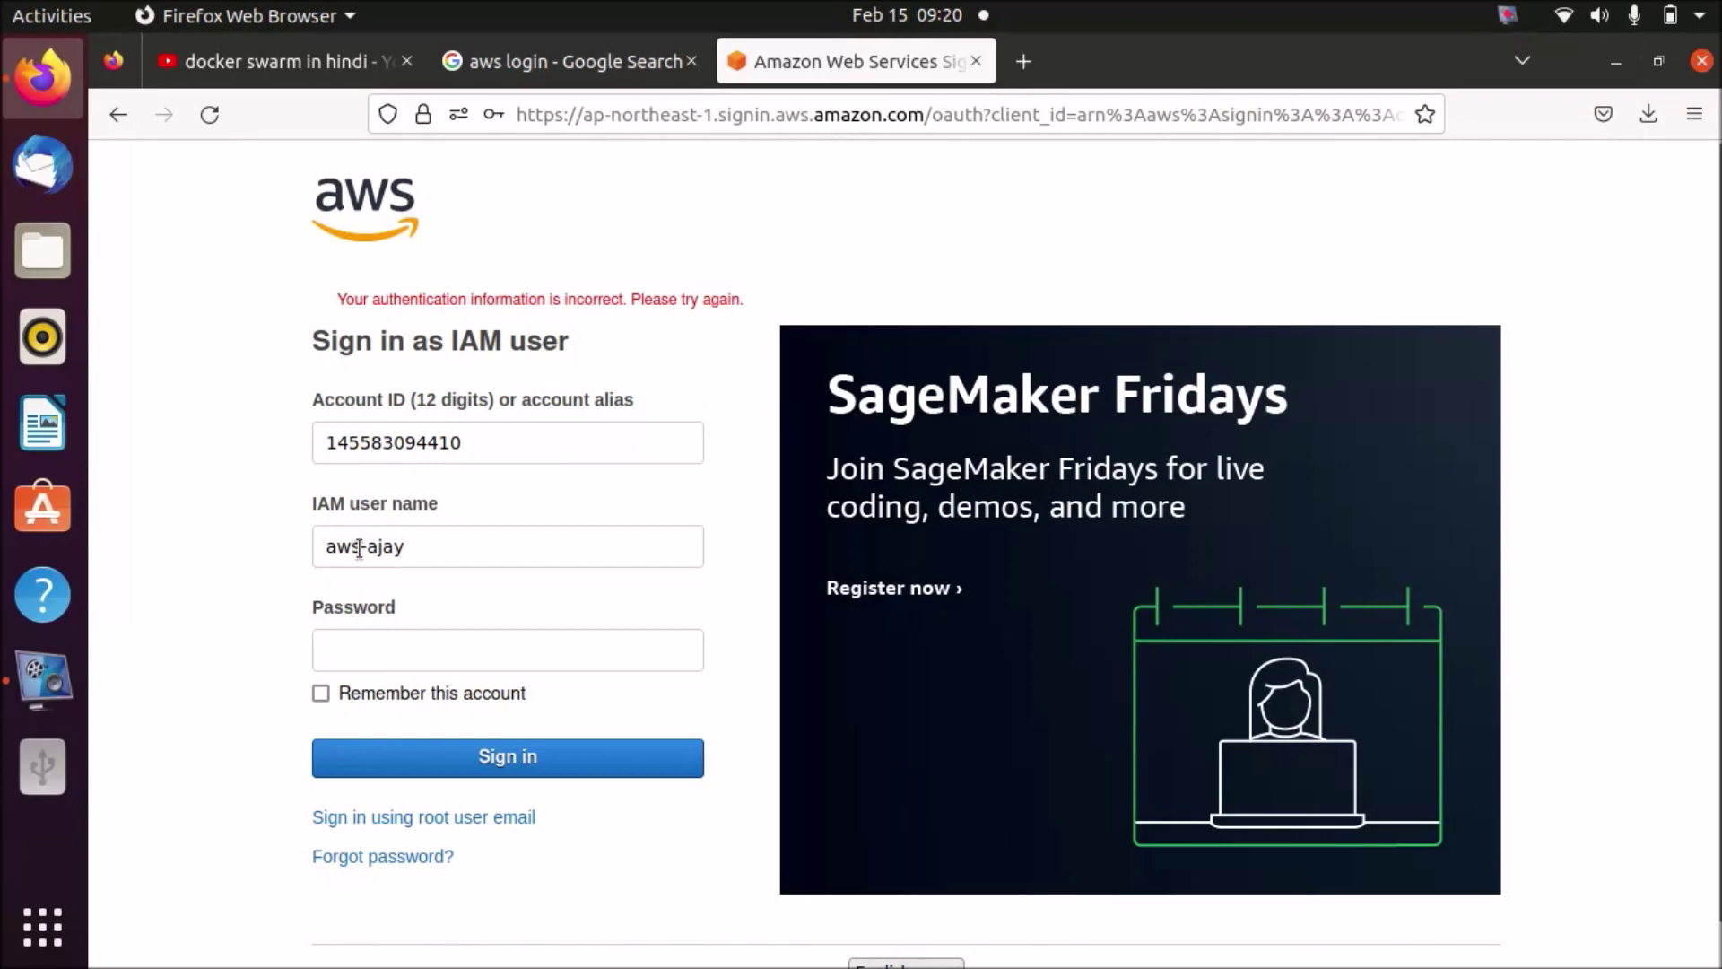
double_click(345, 549)
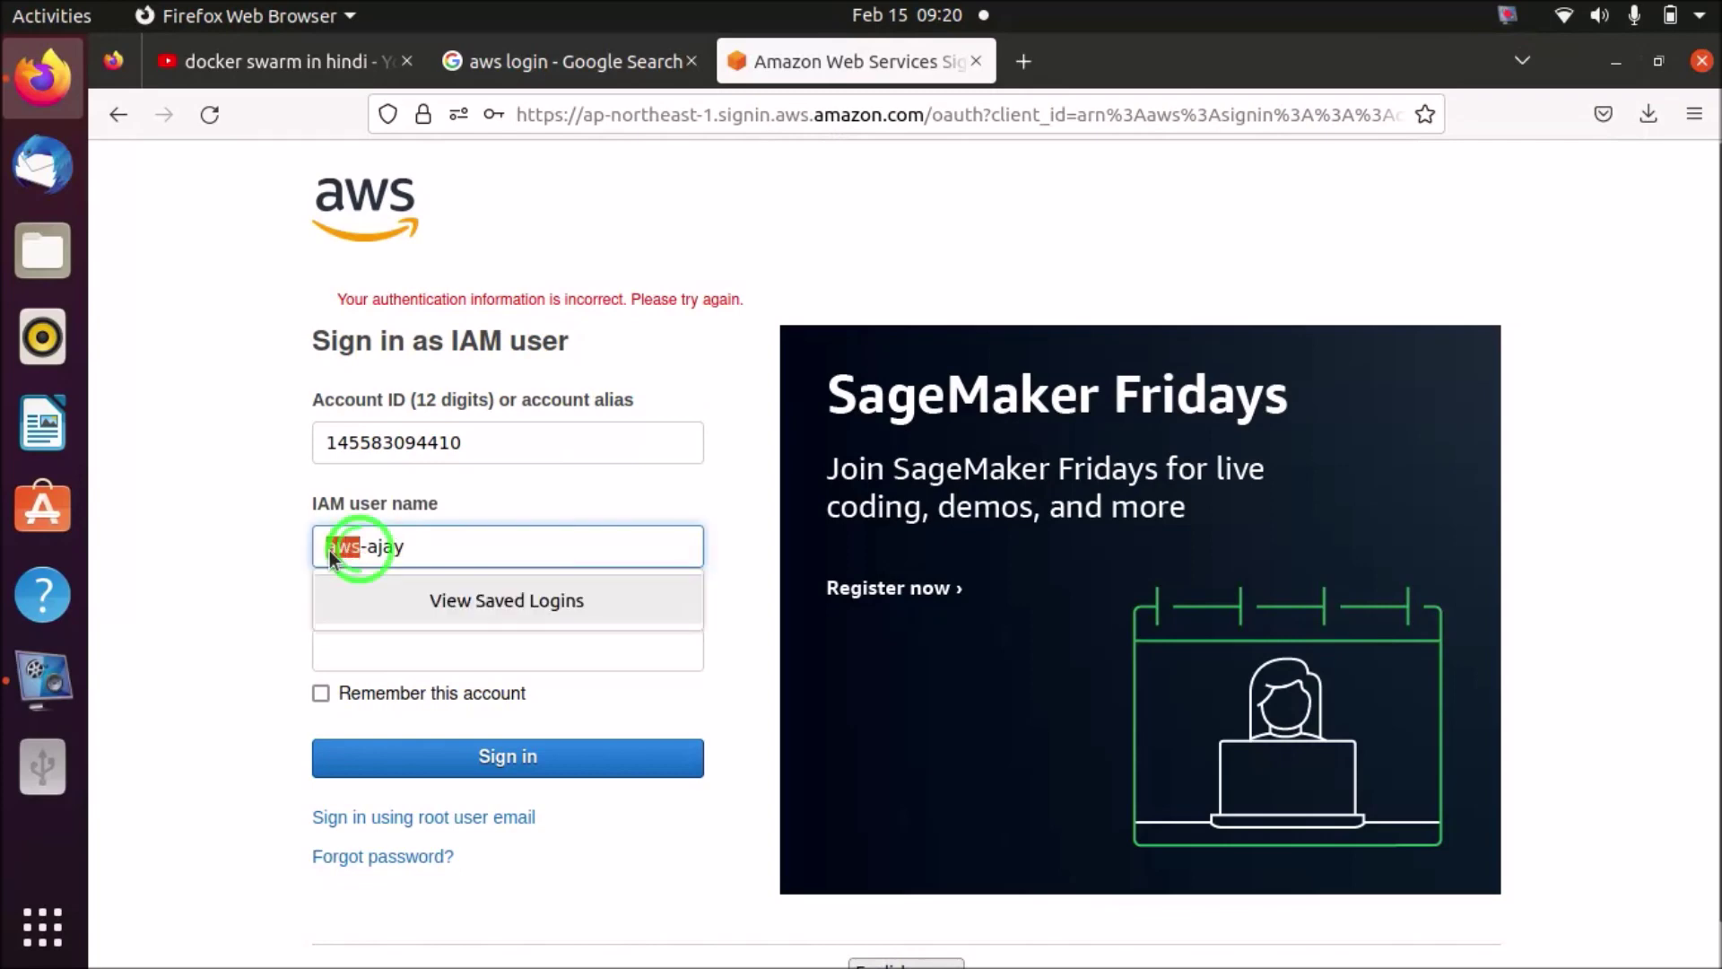
type("iam")
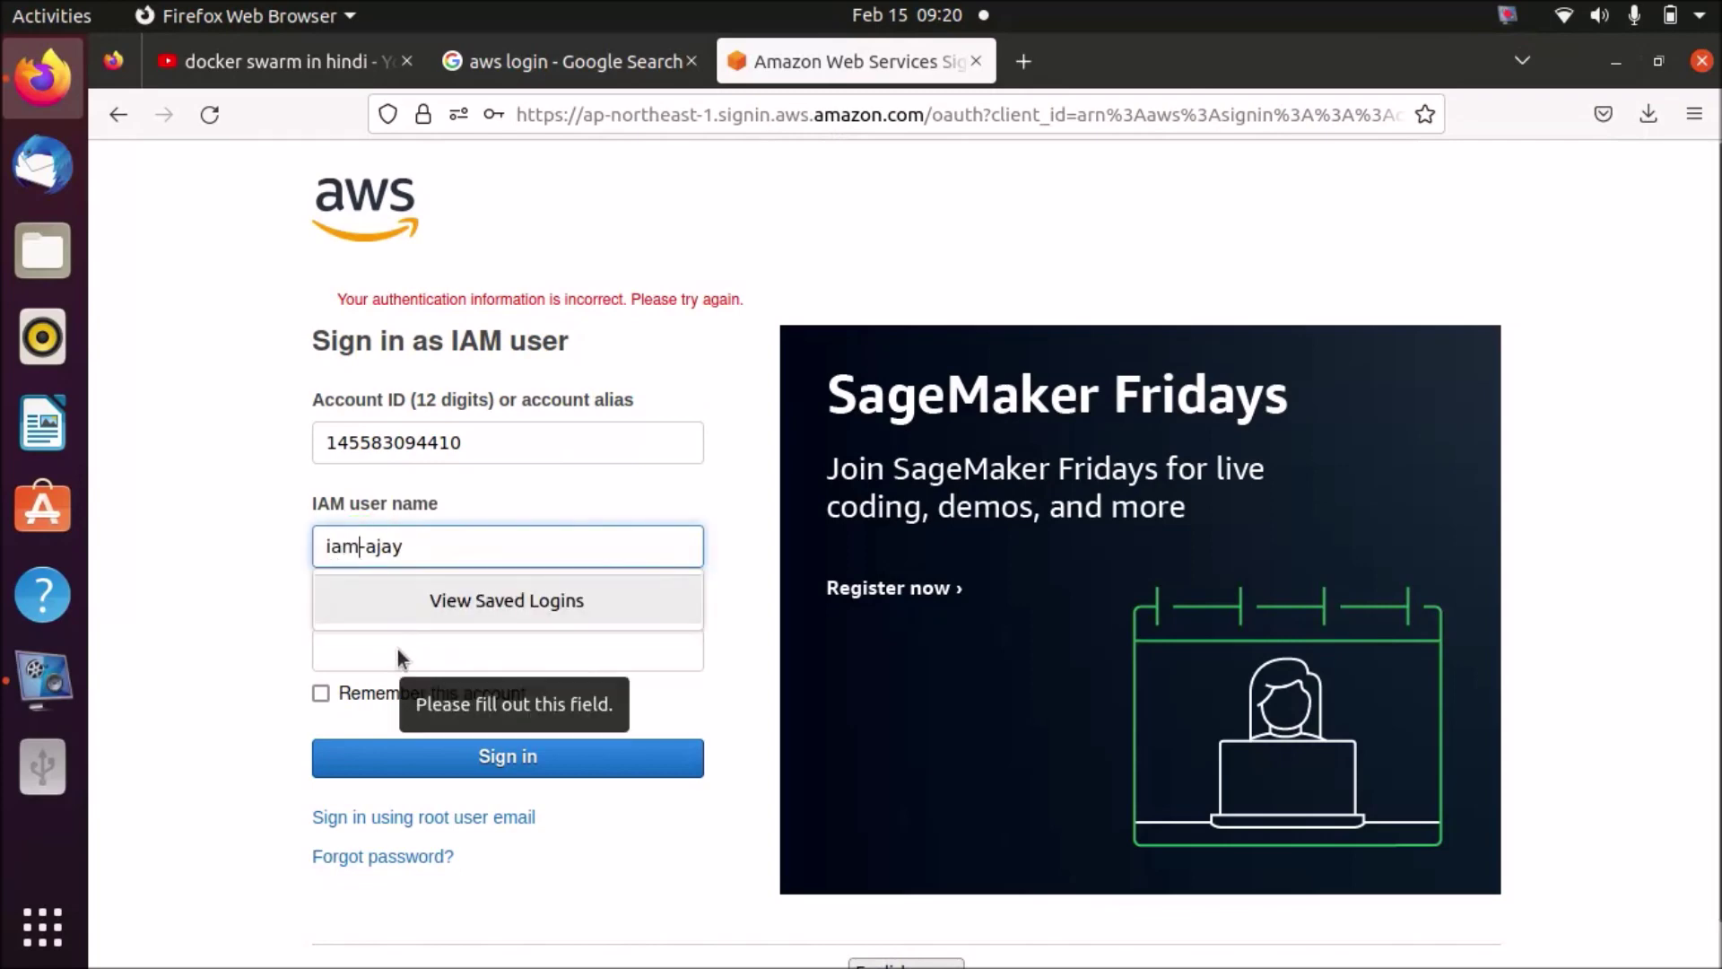
left_click(670, 653)
type("***********")
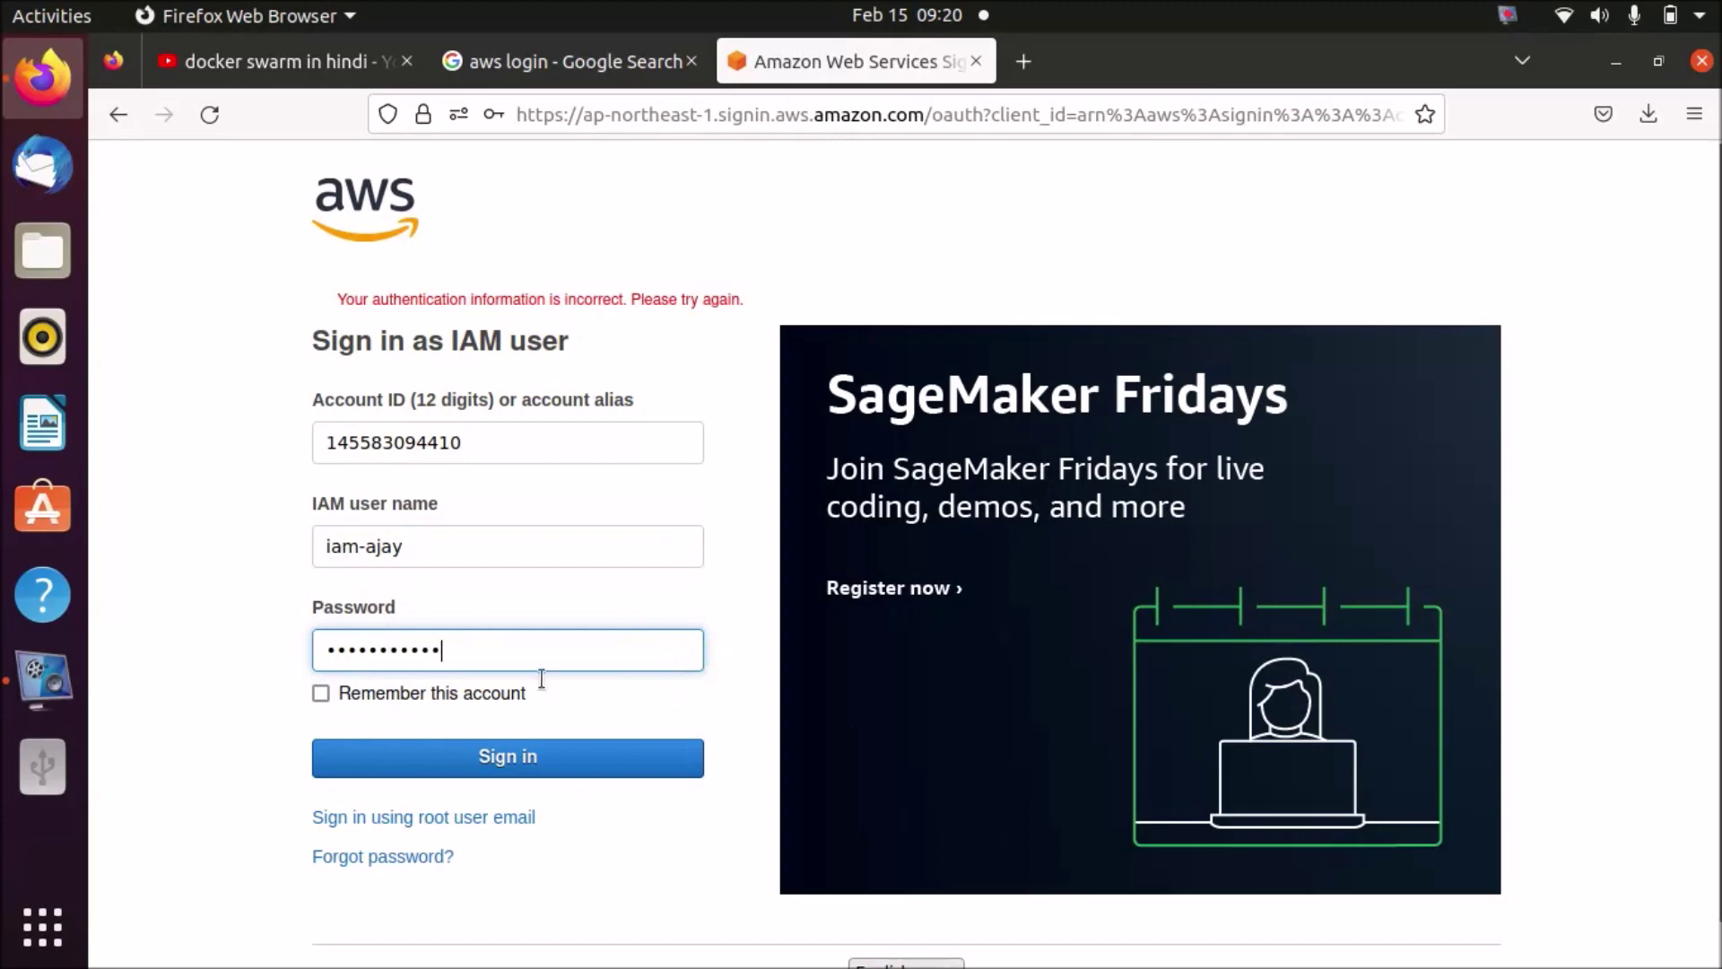
left_click(635, 764)
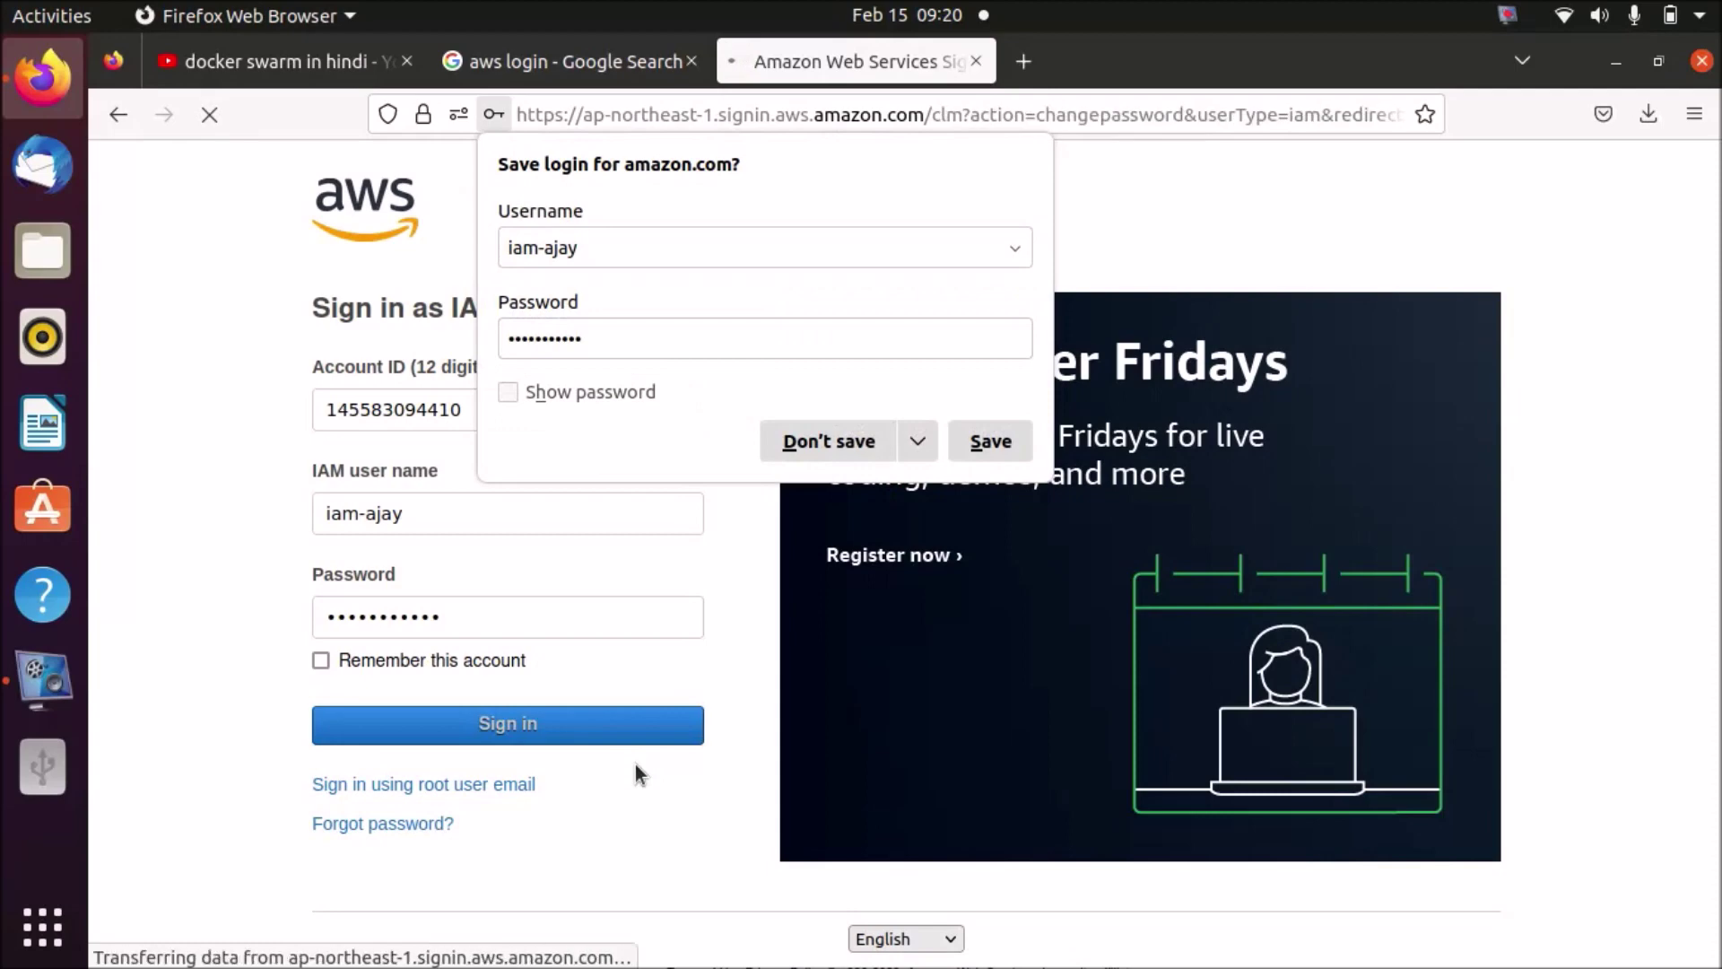
left_click(853, 437)
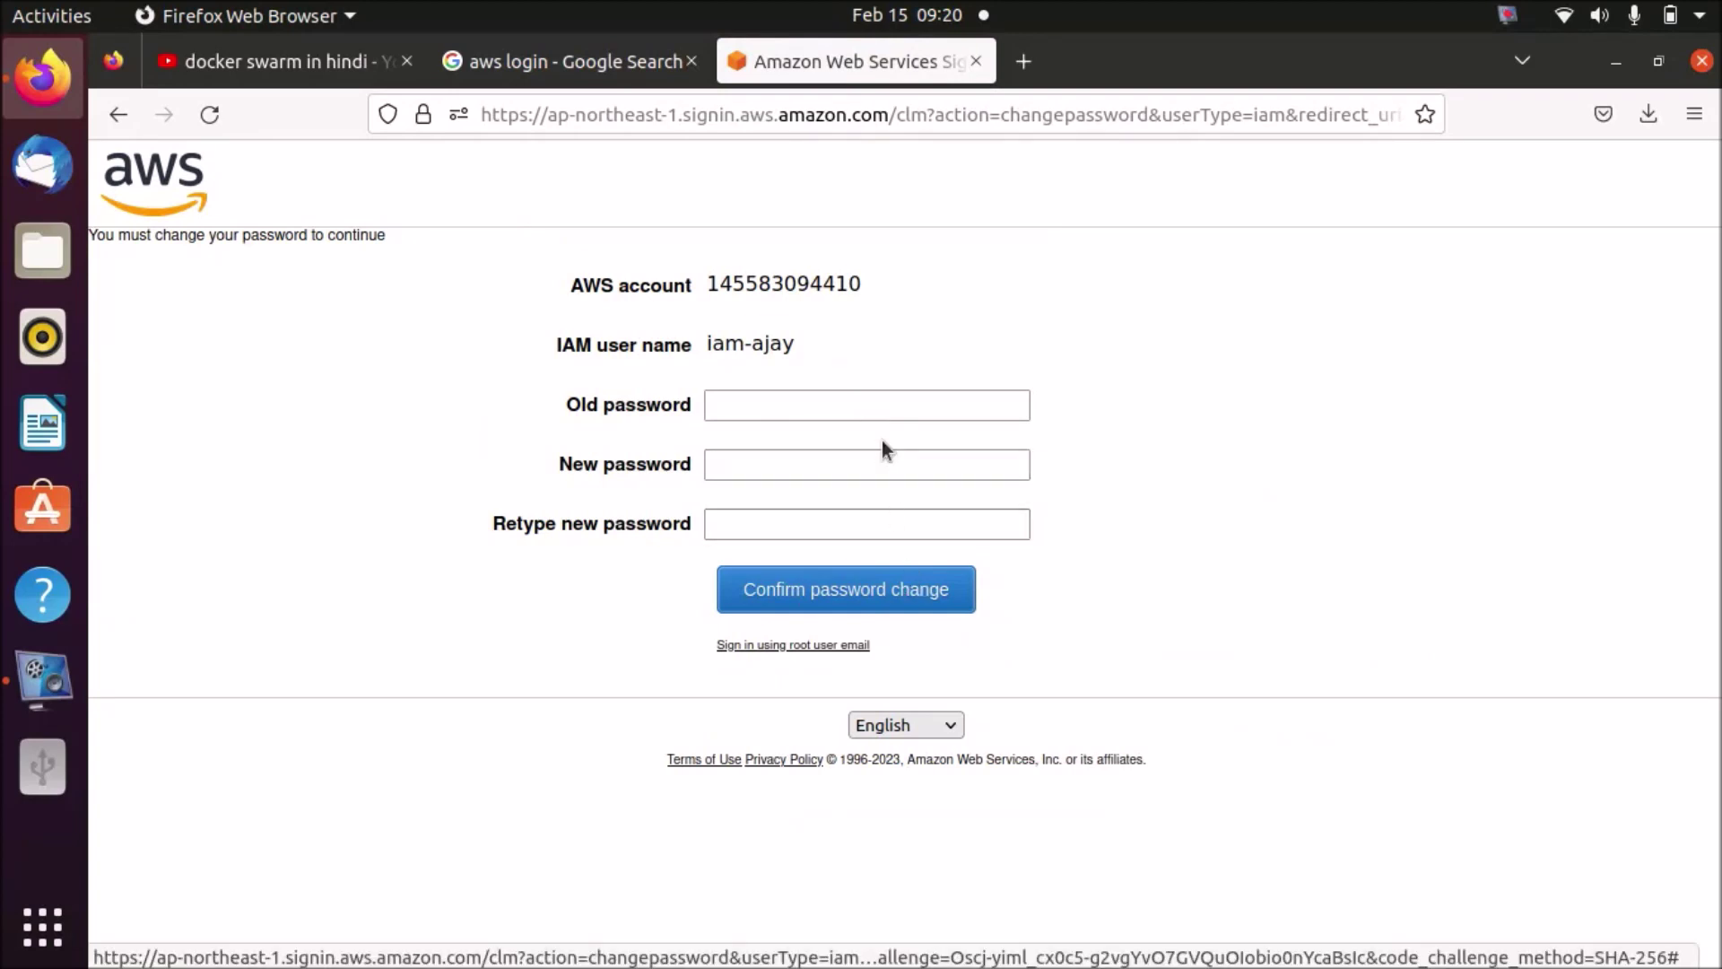
- Dismiss the saved-login suggestions on the old password field and submit the empty form once
left_click(767, 402)
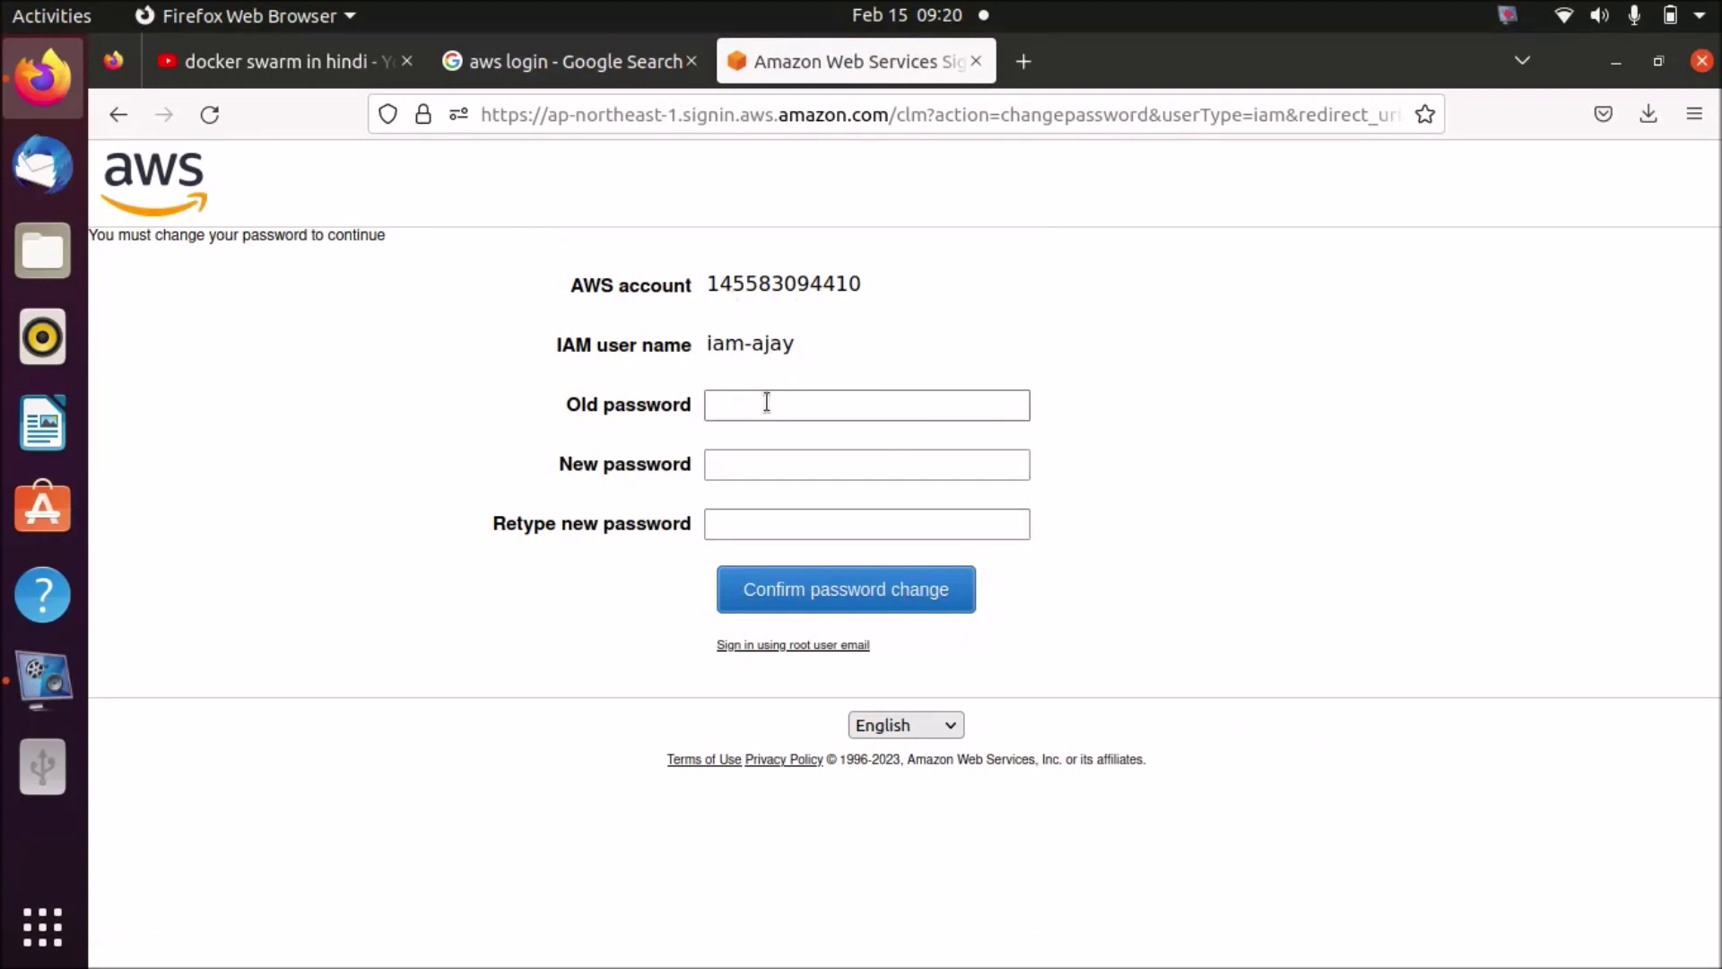
left_click(768, 403)
left_click(769, 404)
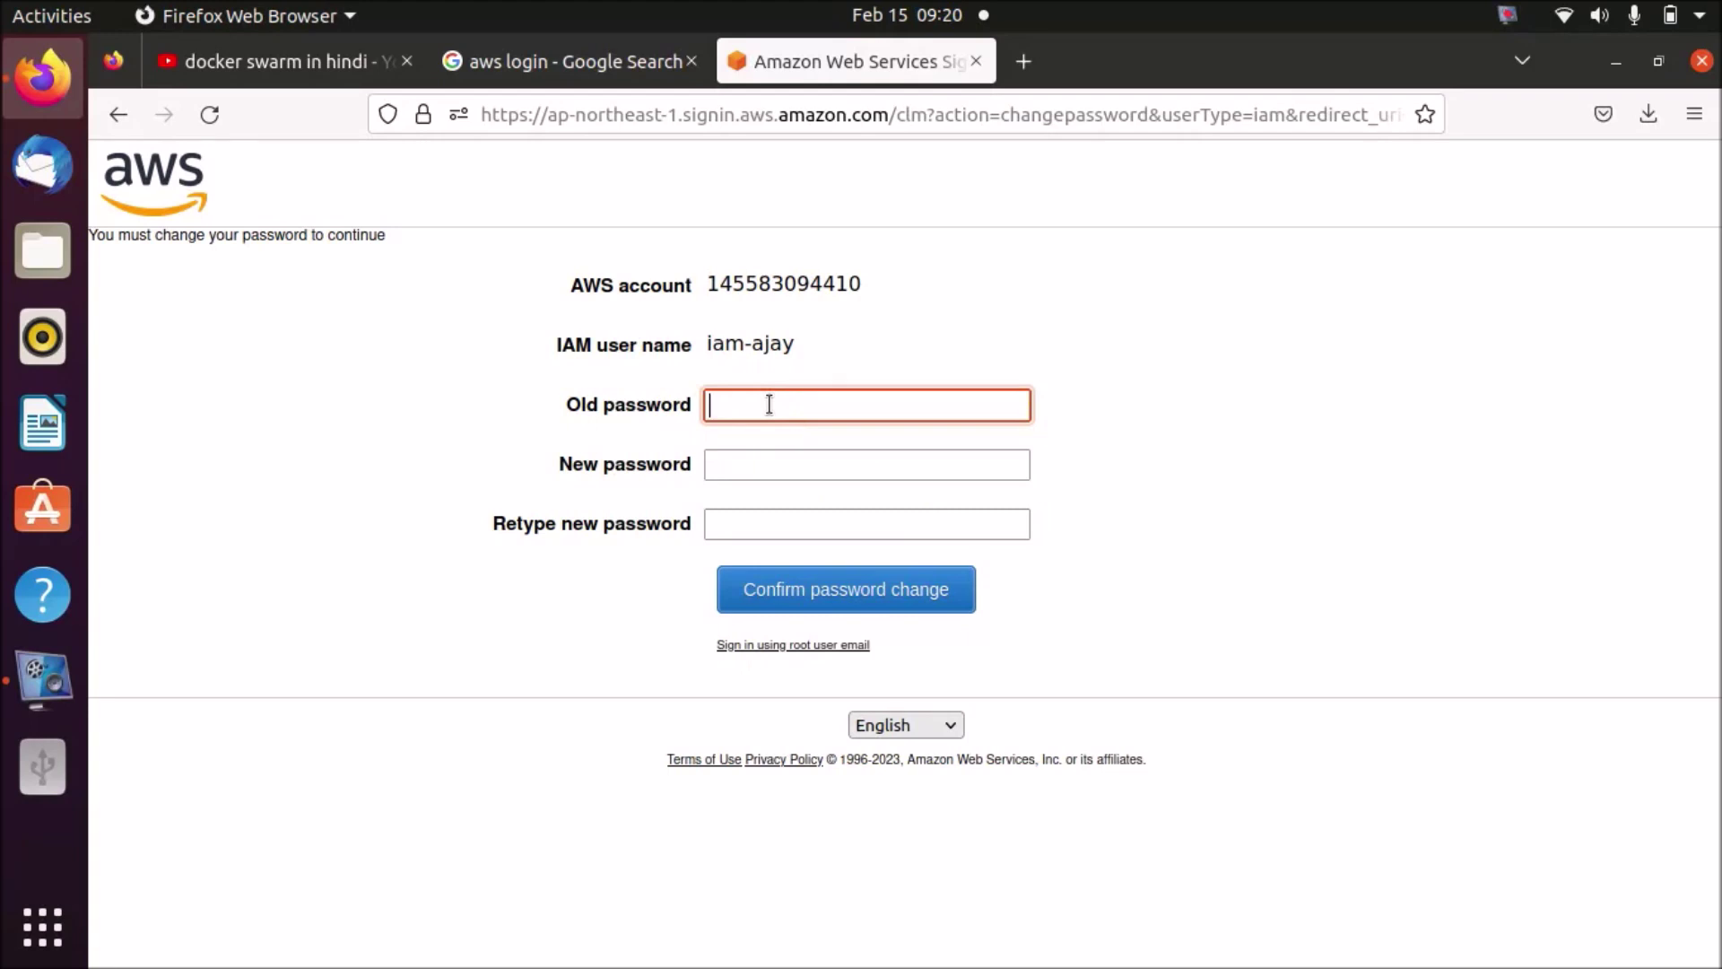
left_click(911, 584)
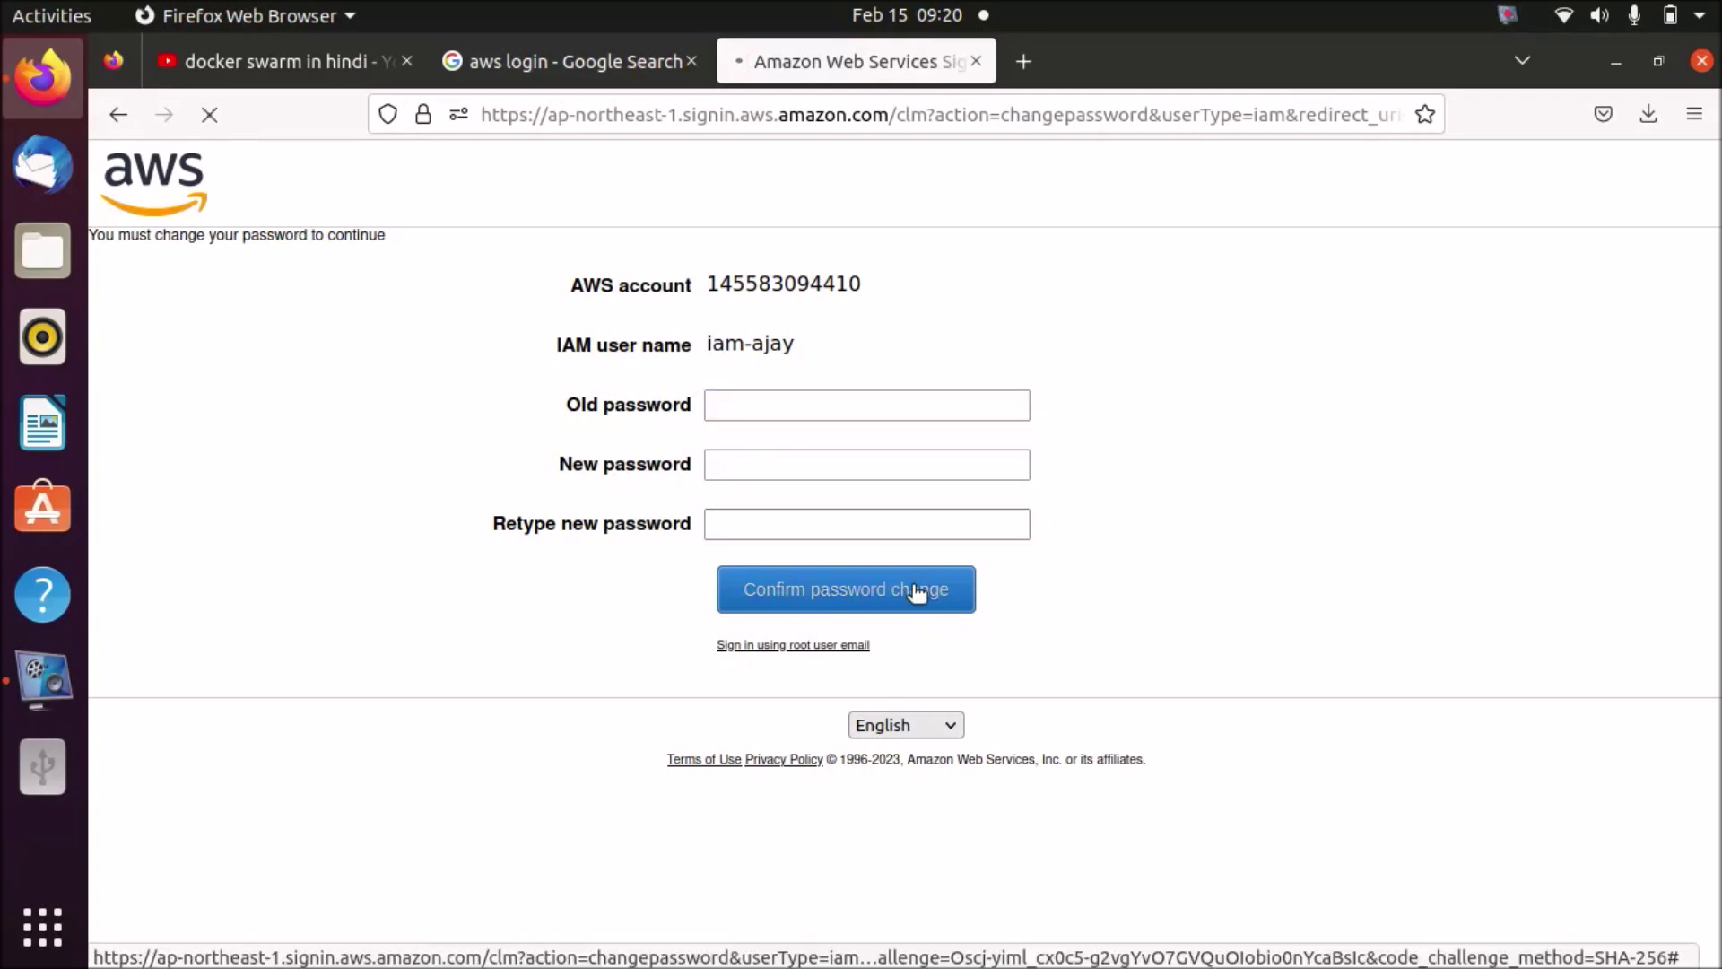
left_click(953, 411)
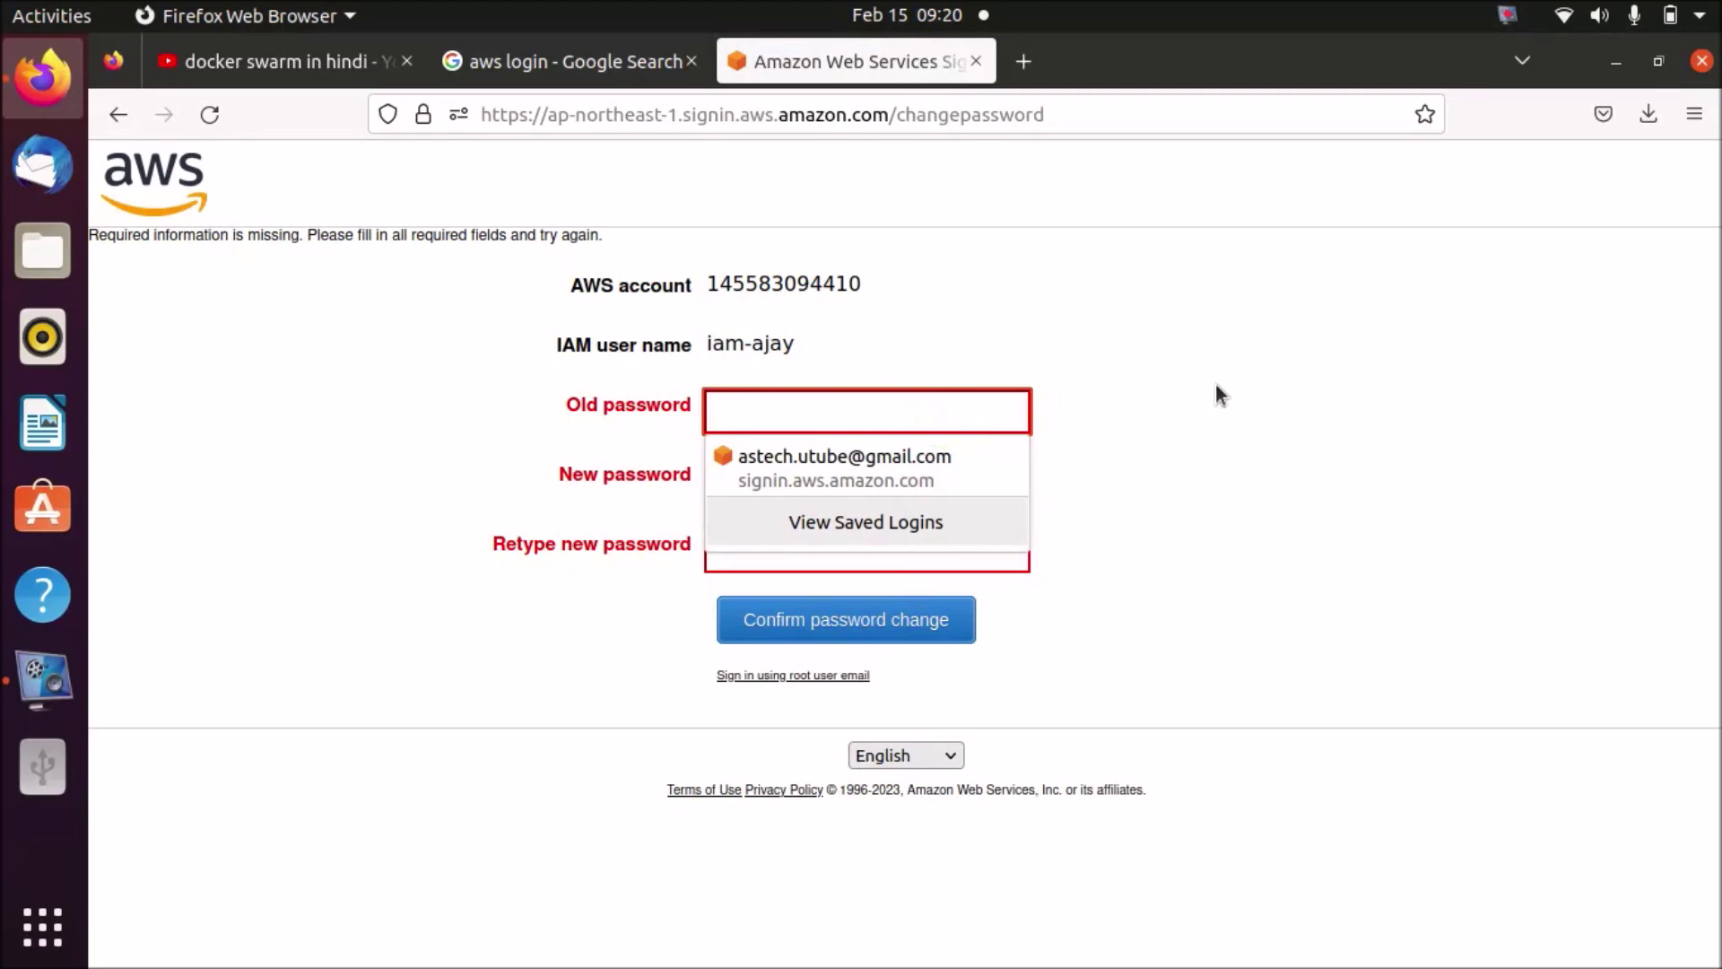
left_click(1216, 387)
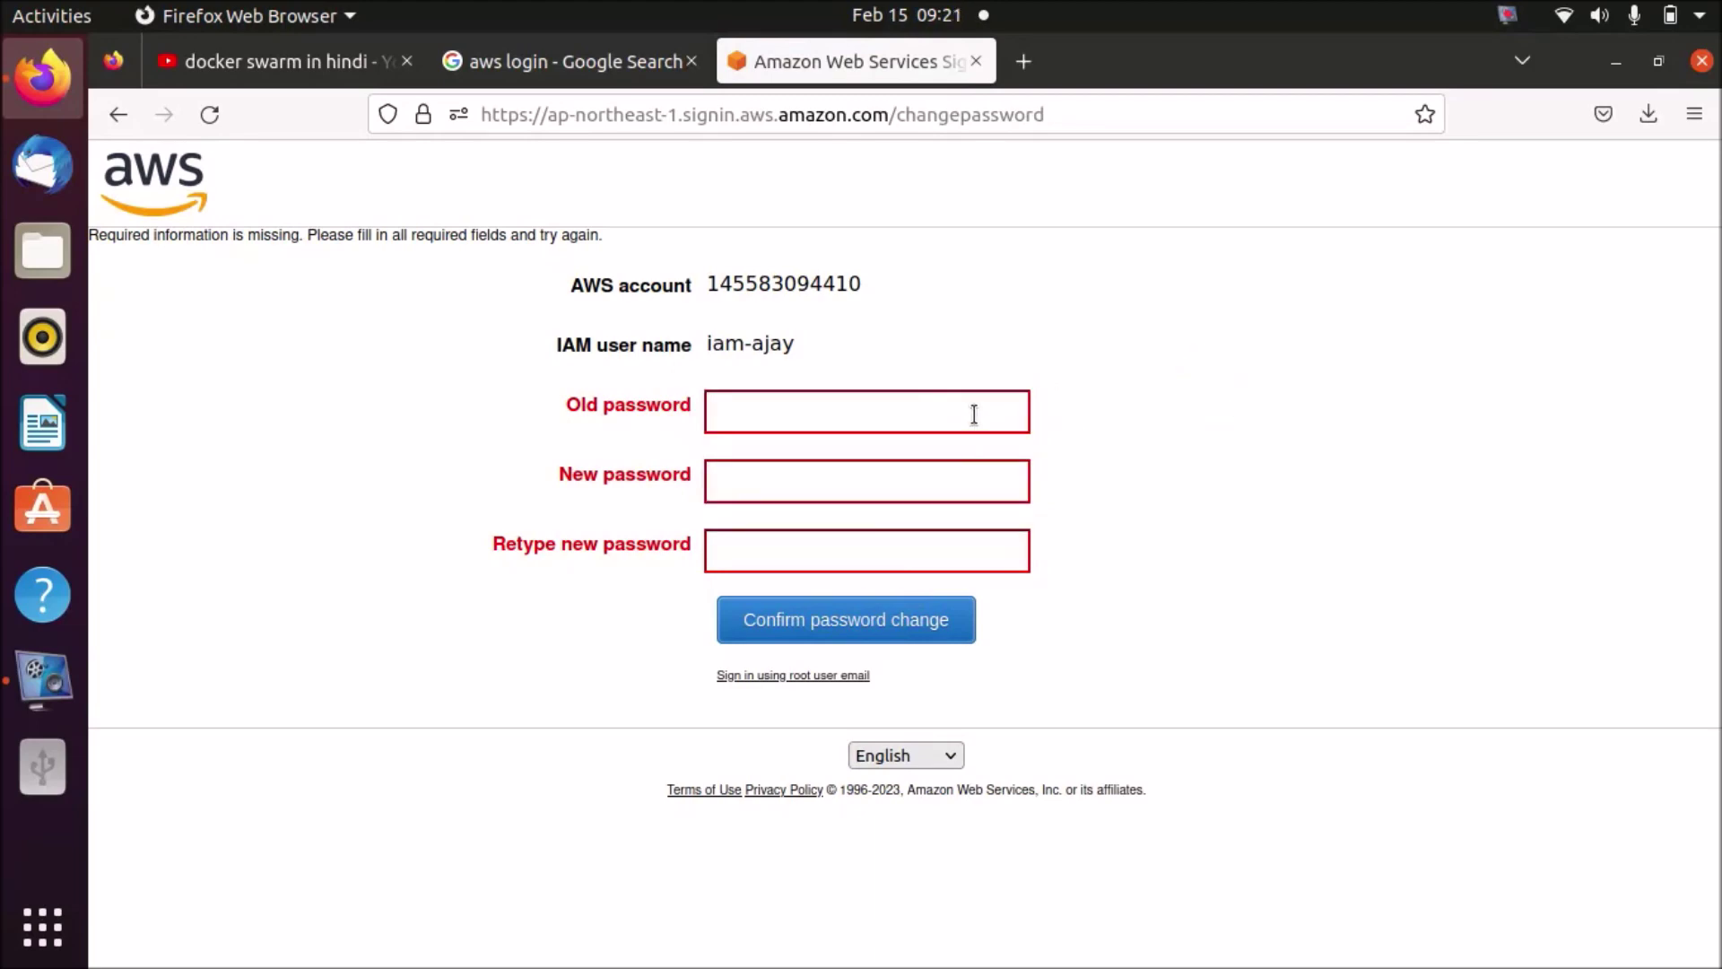
- Enter the old password and the new password twice, then confirm the password change
left_click(974, 414)
type("•••")
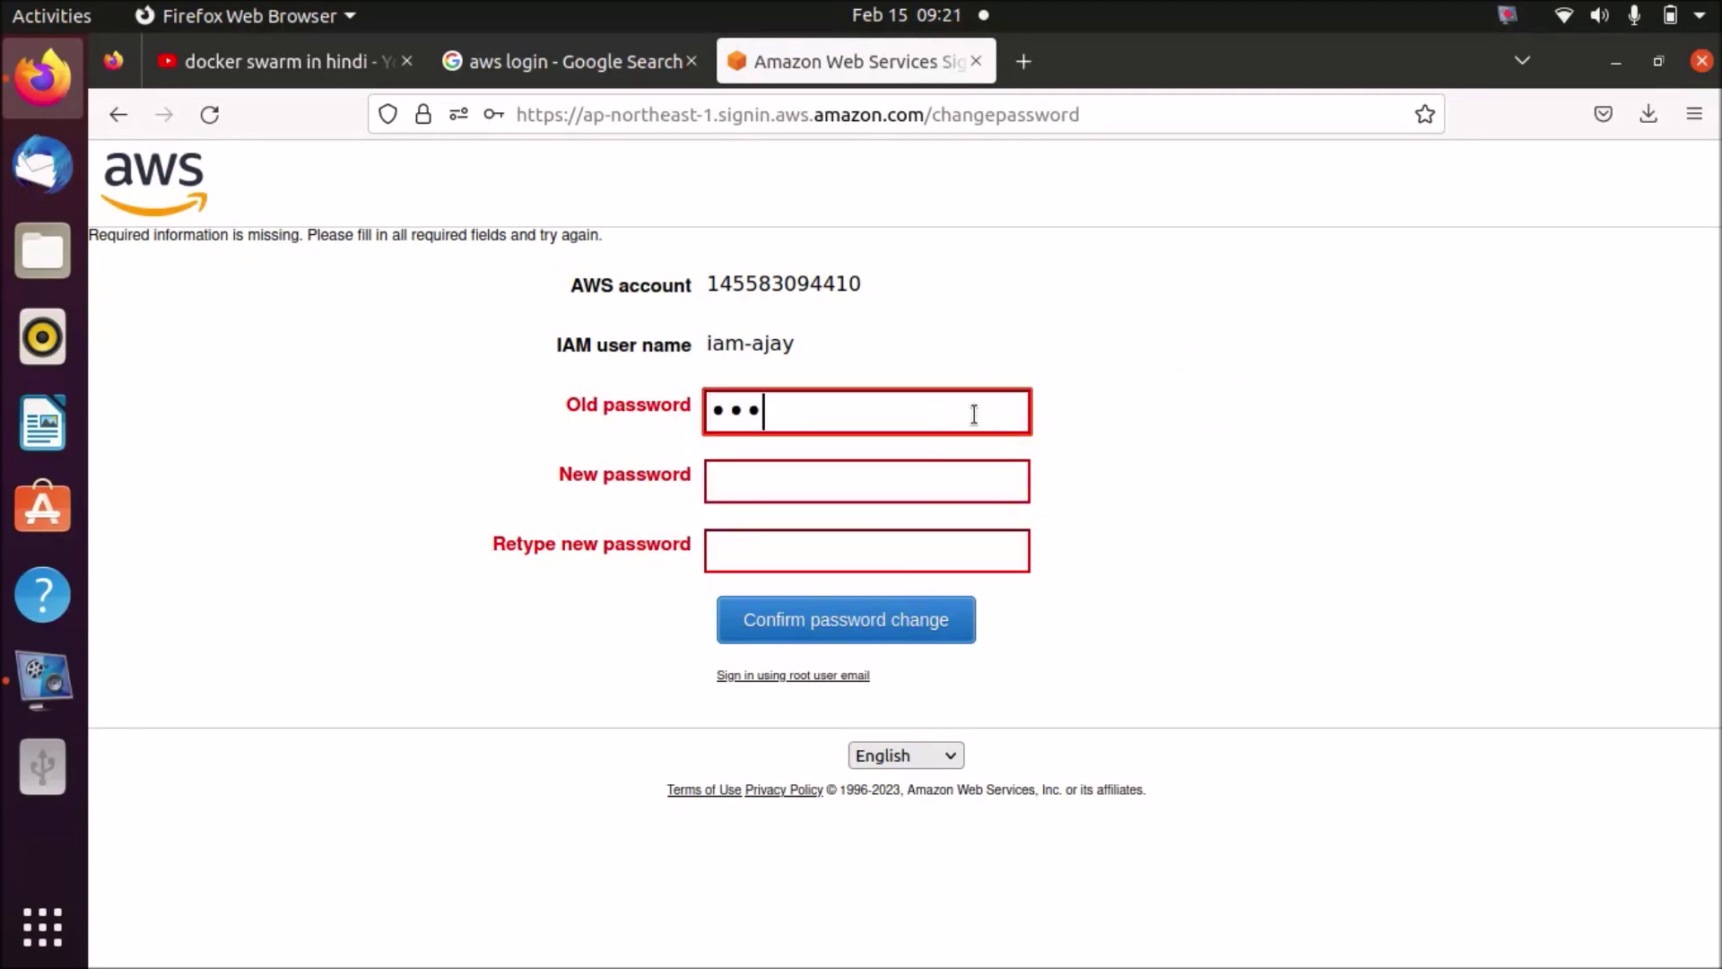
type("••••••••")
key("Tab")
type("••••")
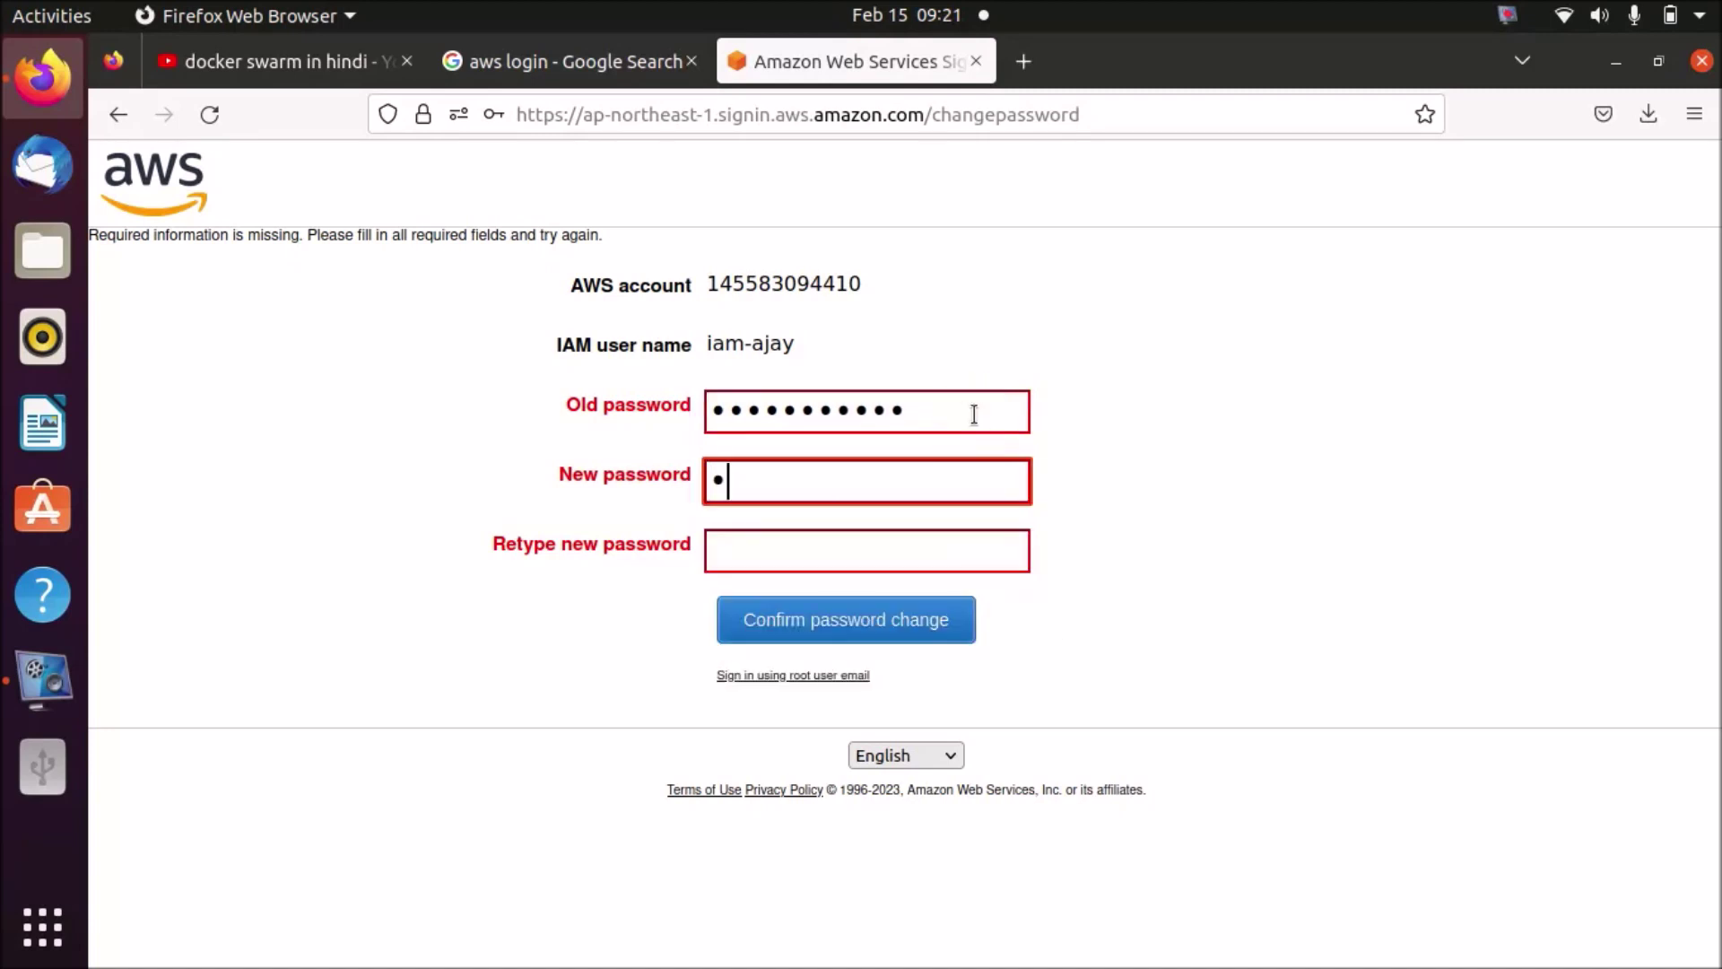
type("•••••••")
key("Tab")
type("••••••••")
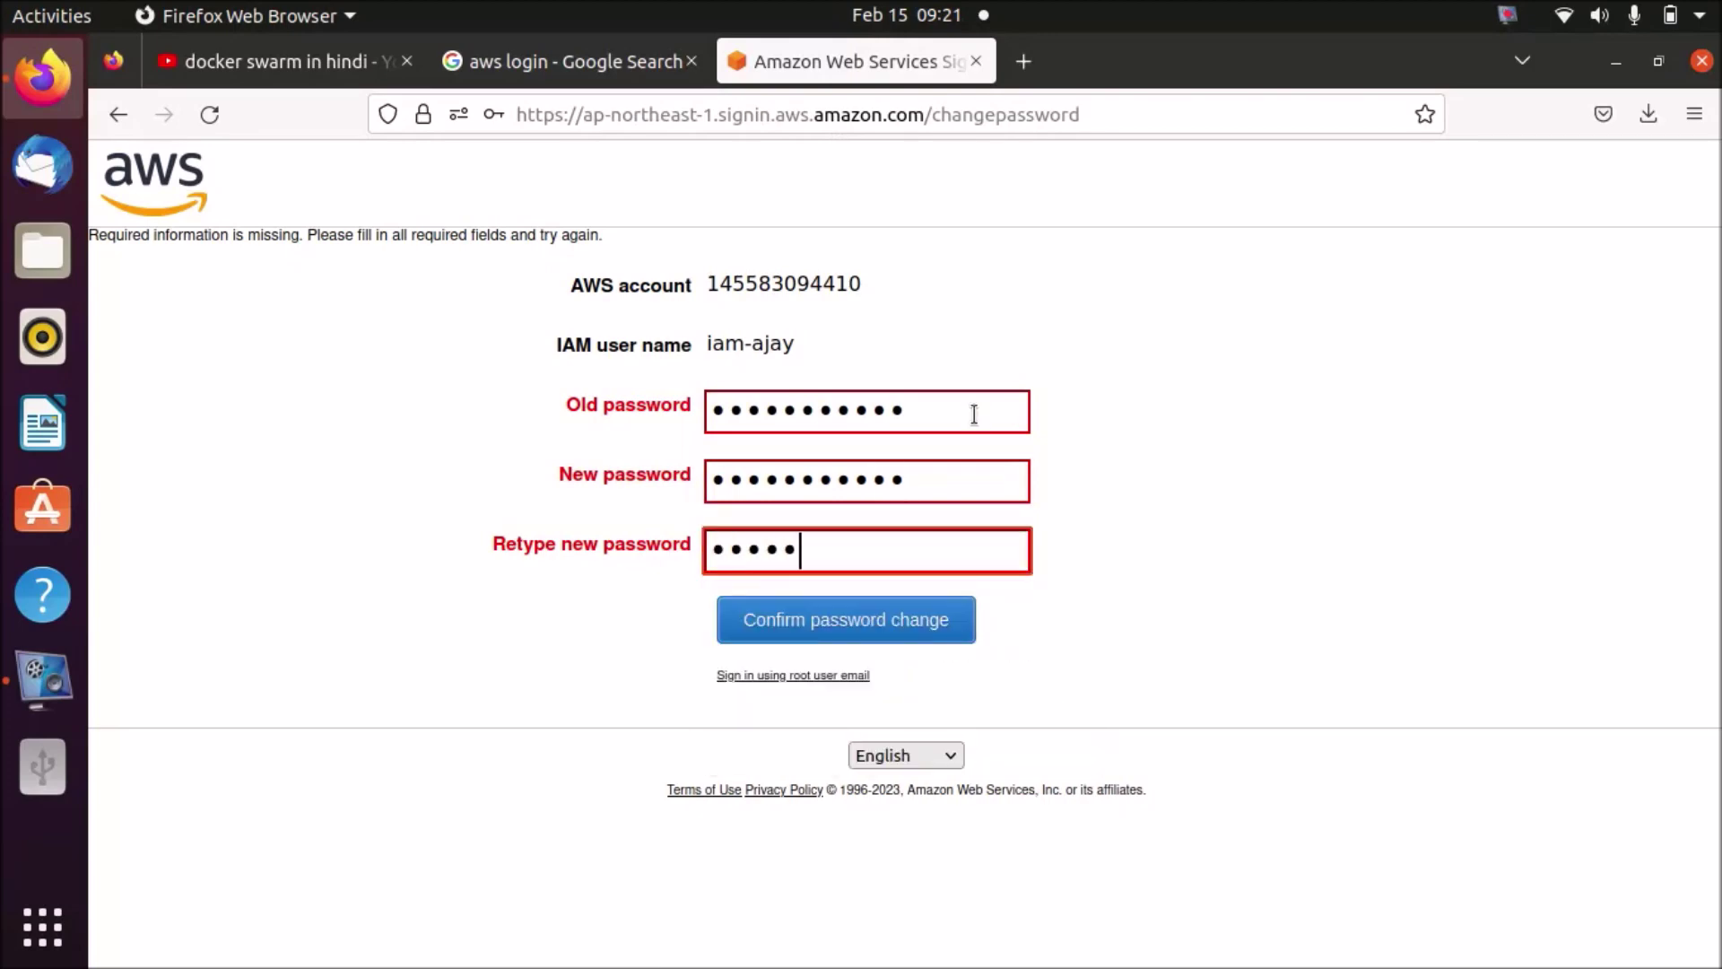
type("•••")
left_click(938, 612)
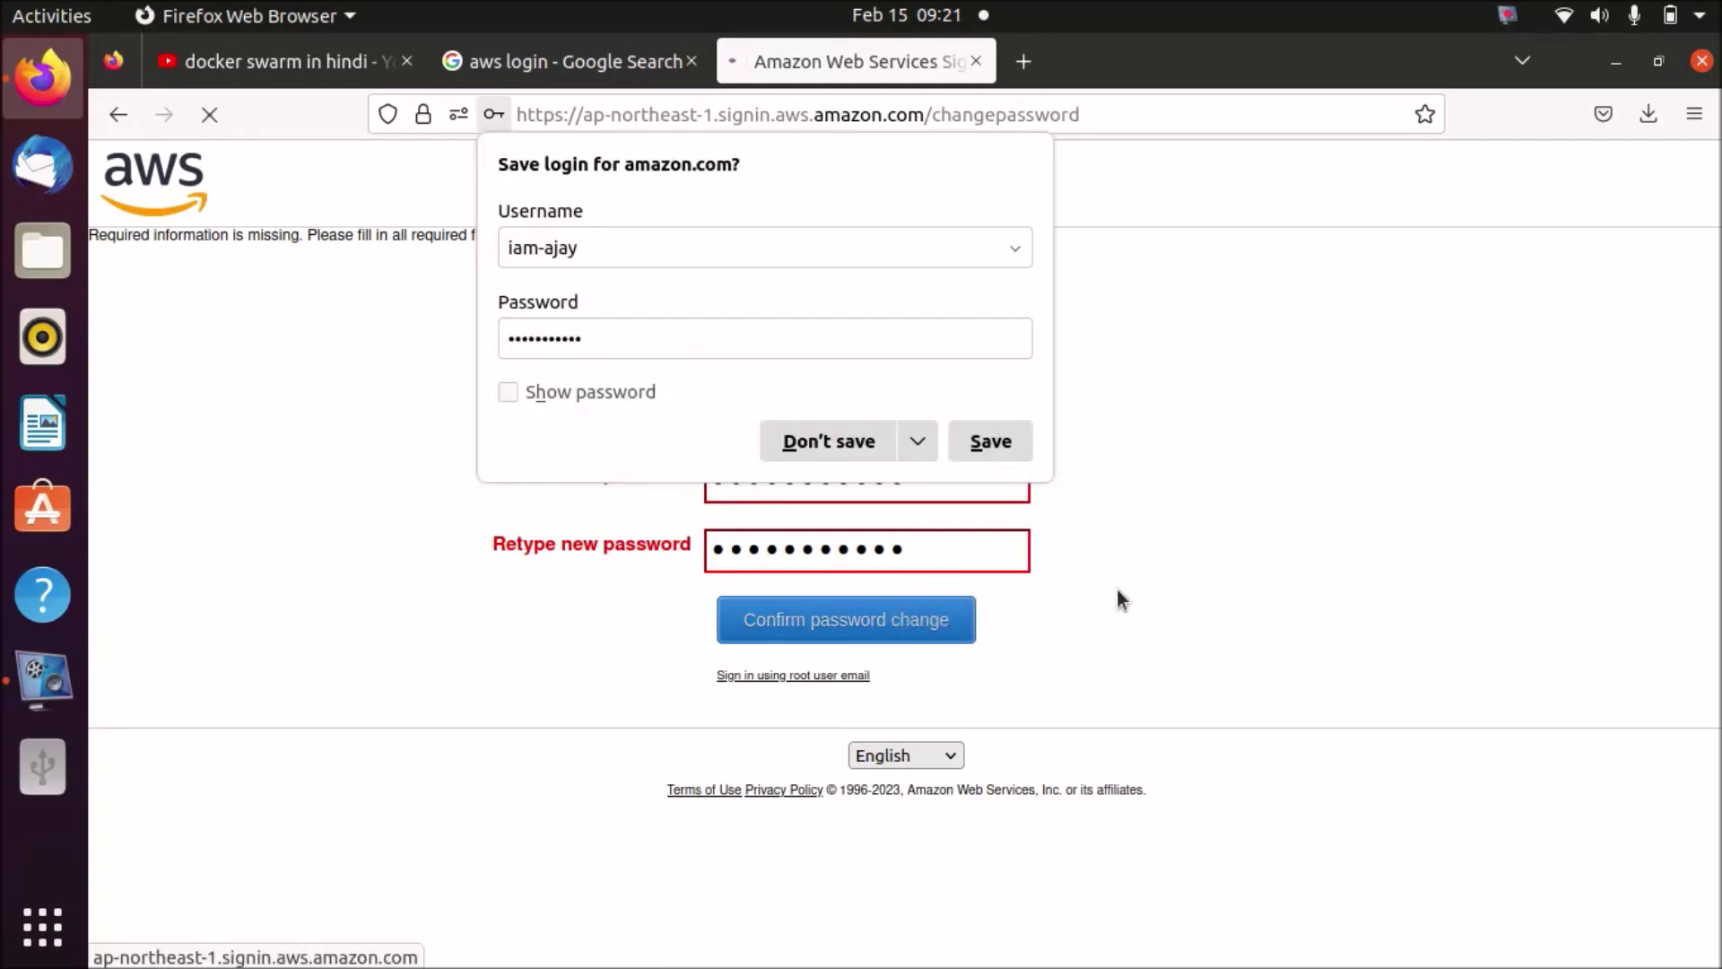
left_click(857, 430)
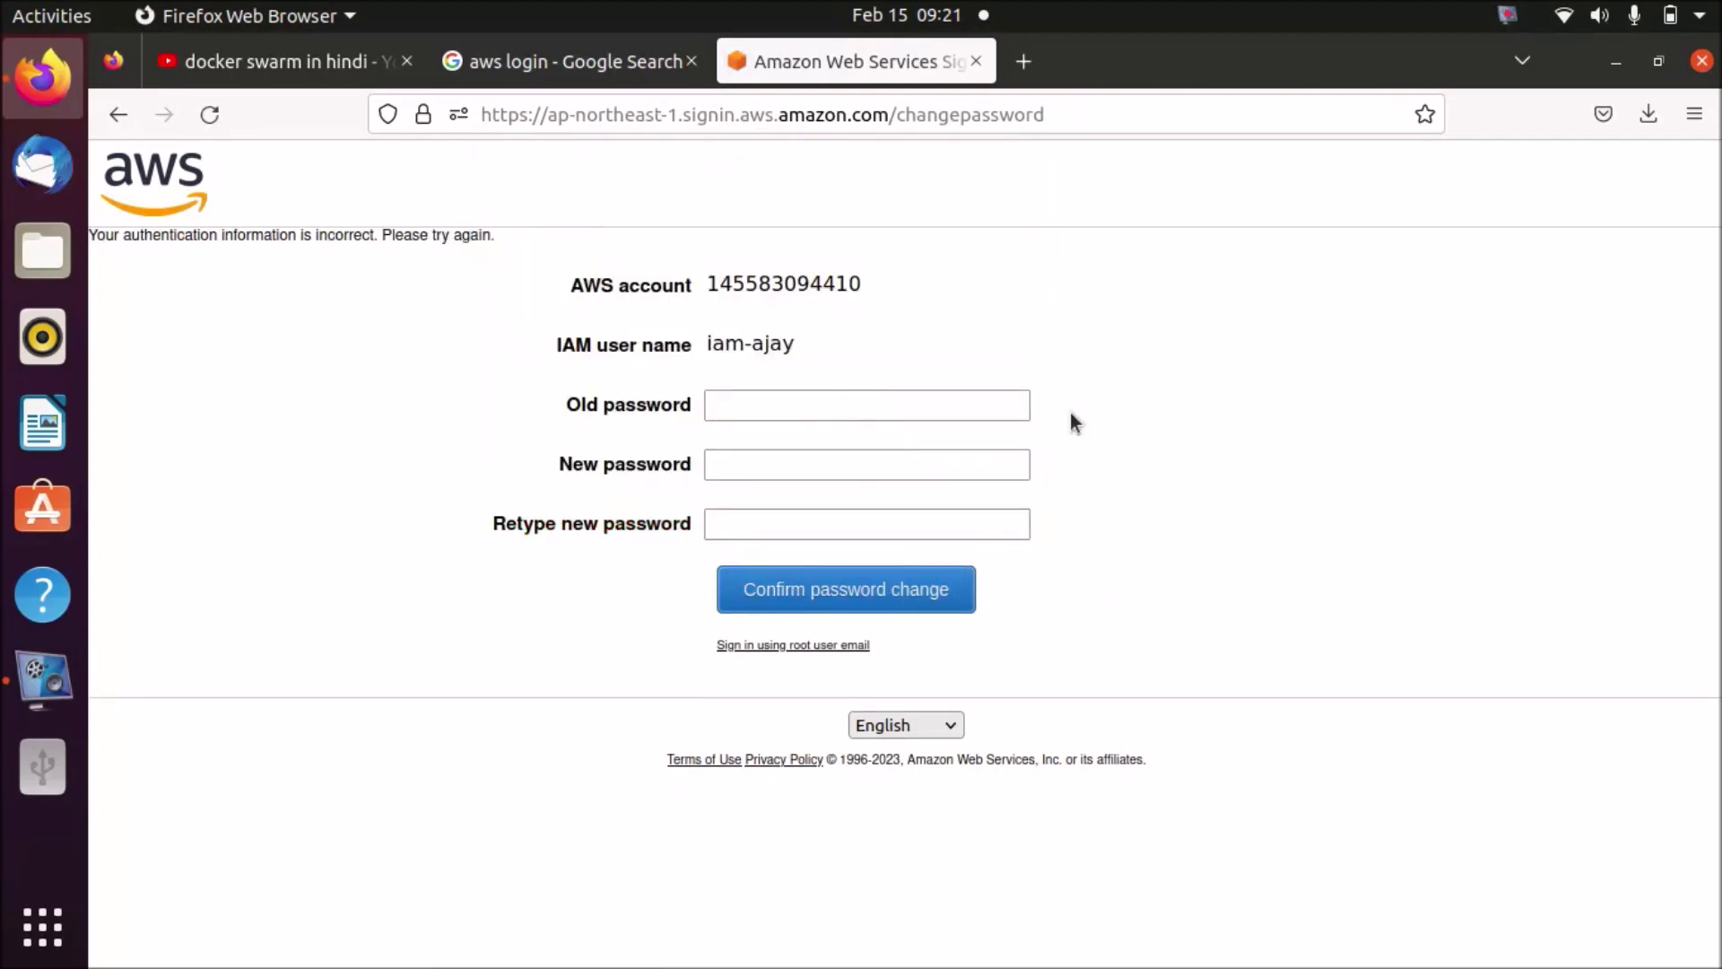
- Replace the initial password with a new one, confirm the change, and decline saving the login
left_click(988, 406)
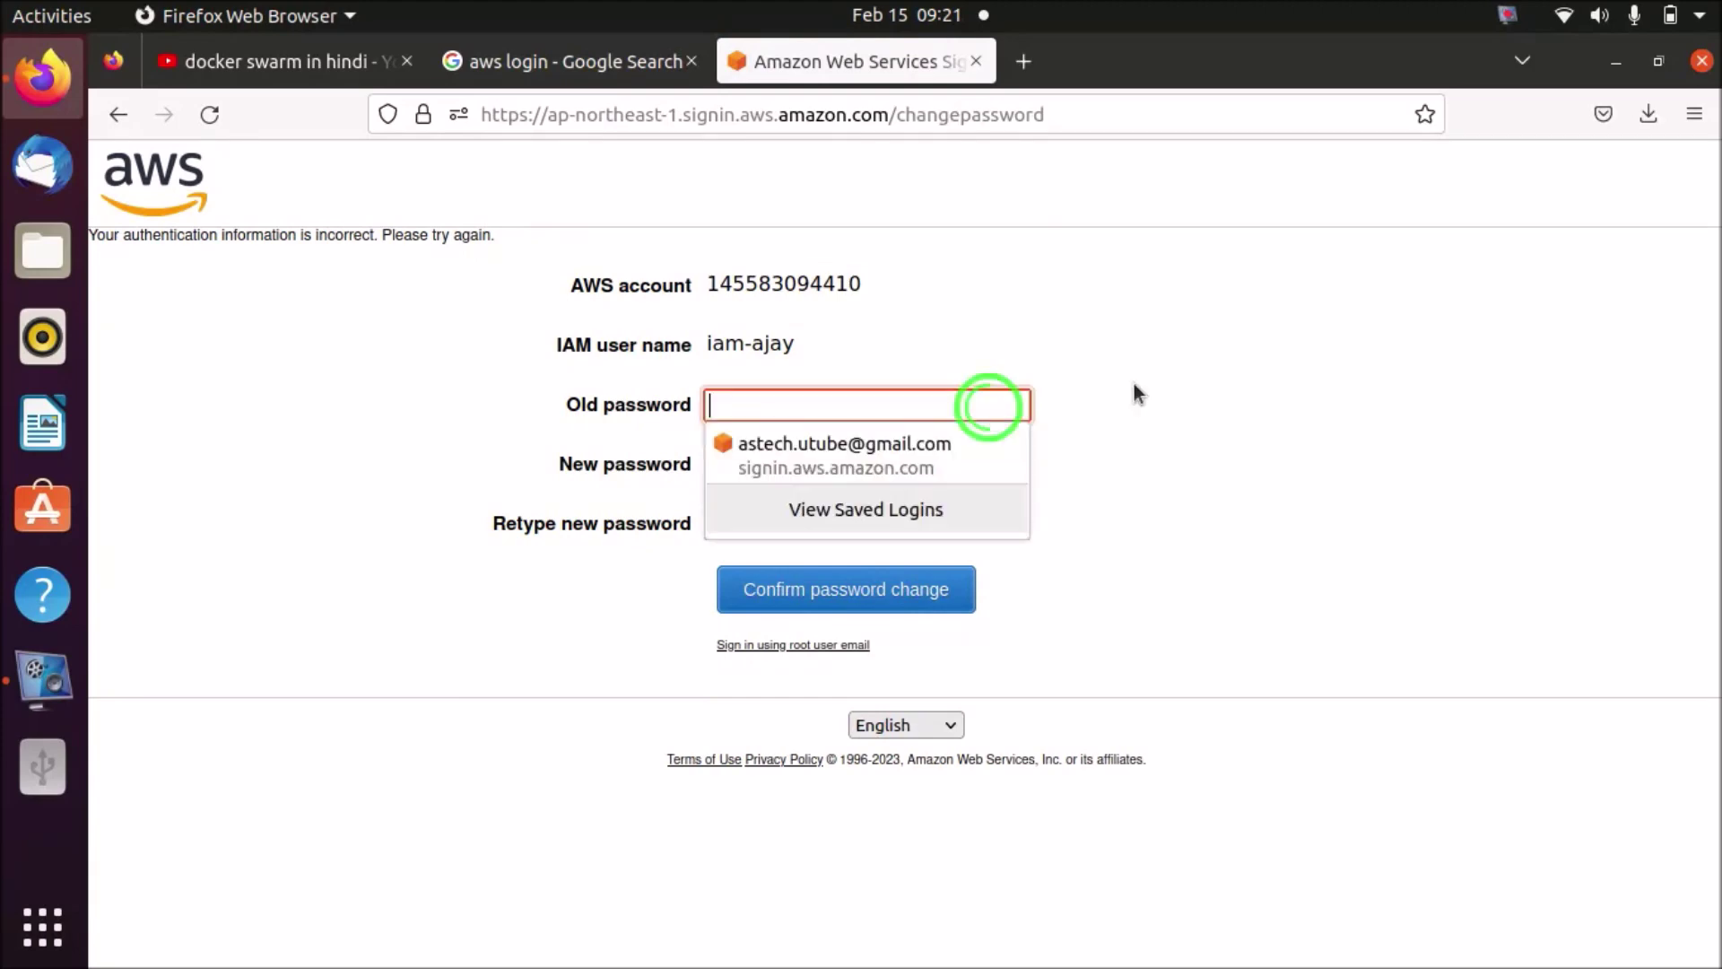
type("•••••••••••")
key("Tab")
type("•••")
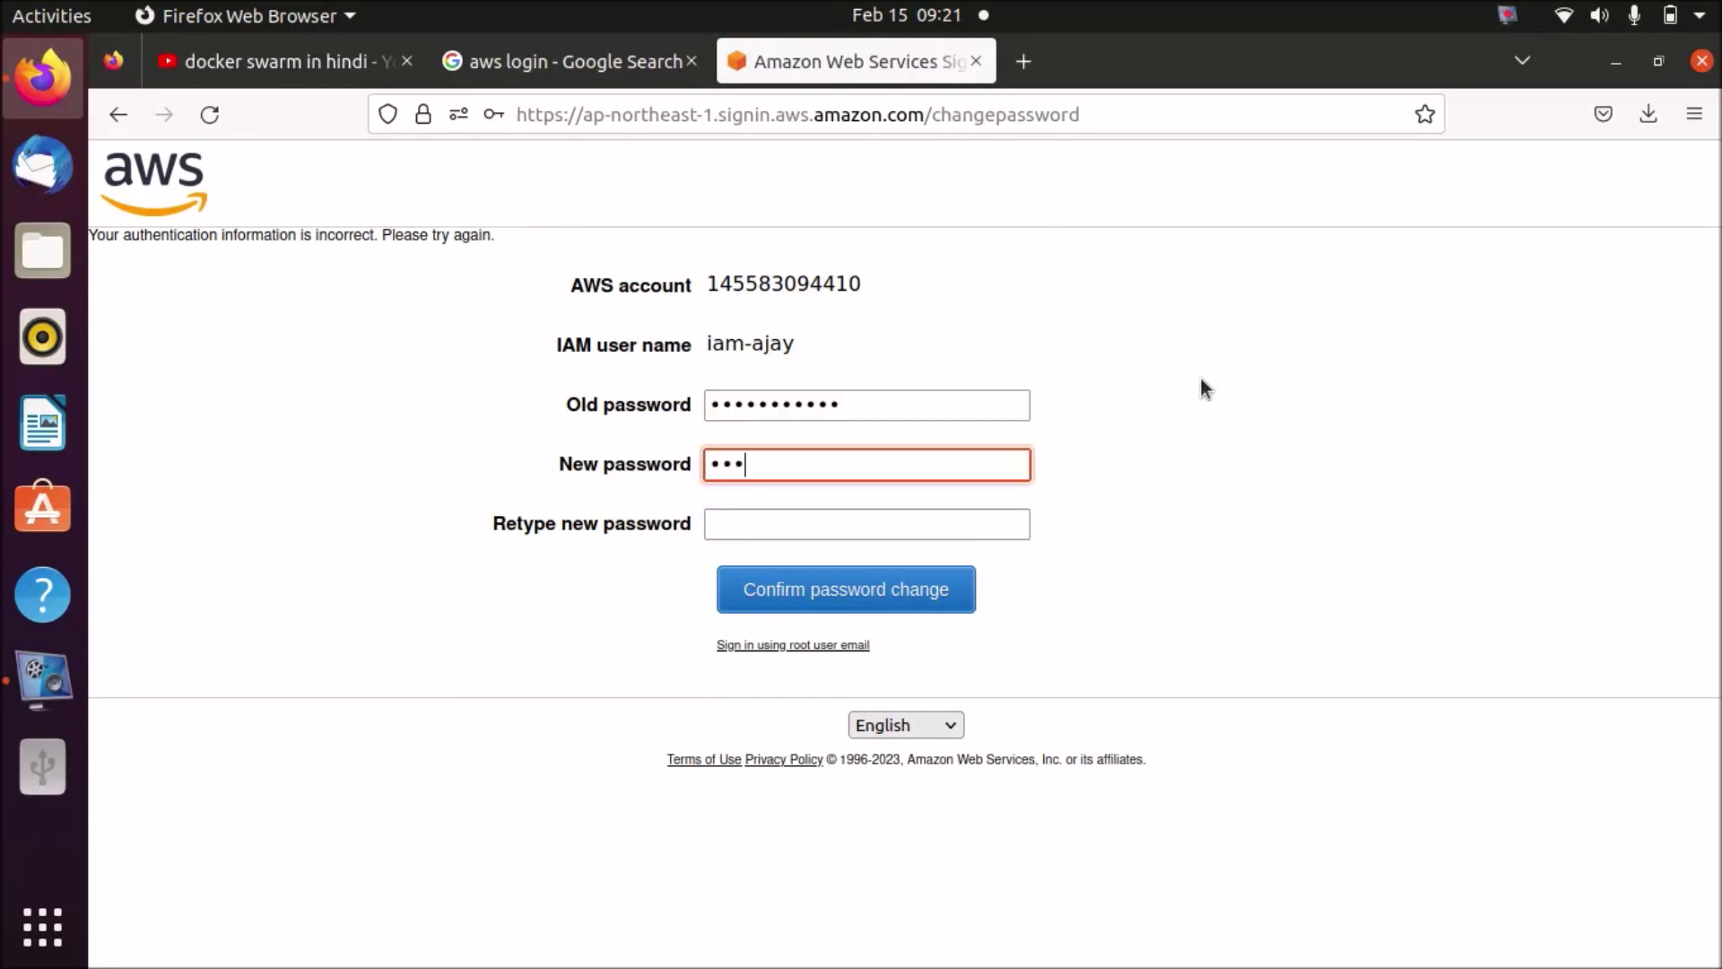
type("••••••••")
left_click(1014, 526)
type("••")
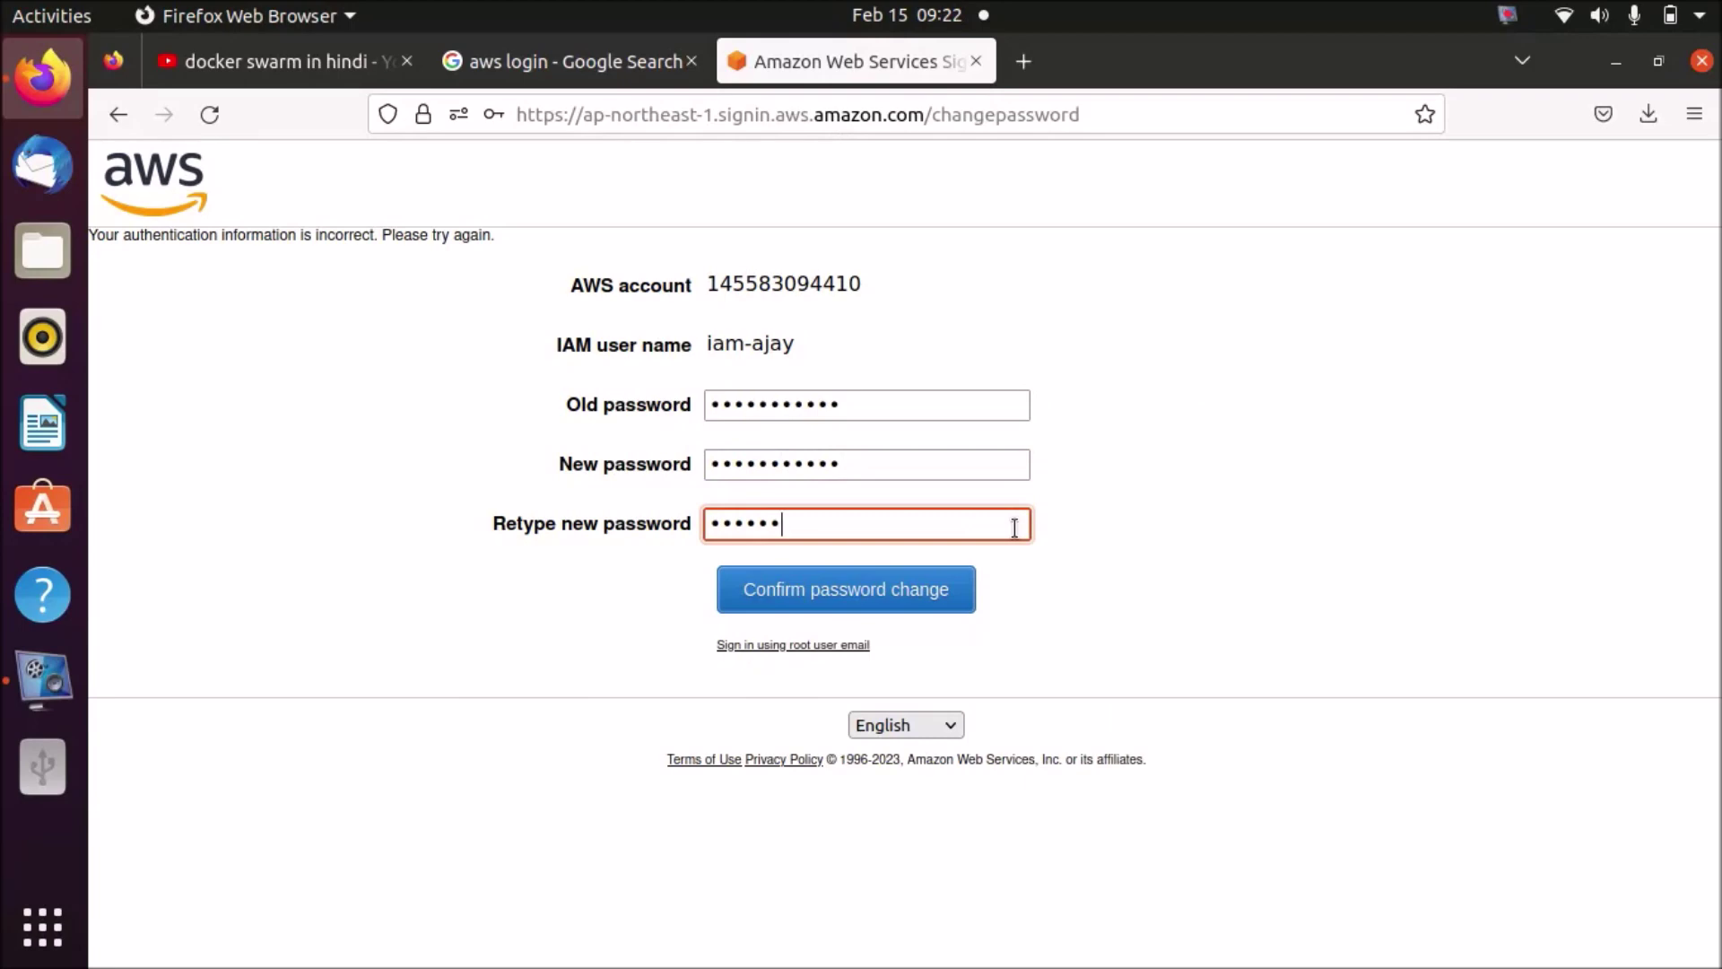
left_click(933, 597)
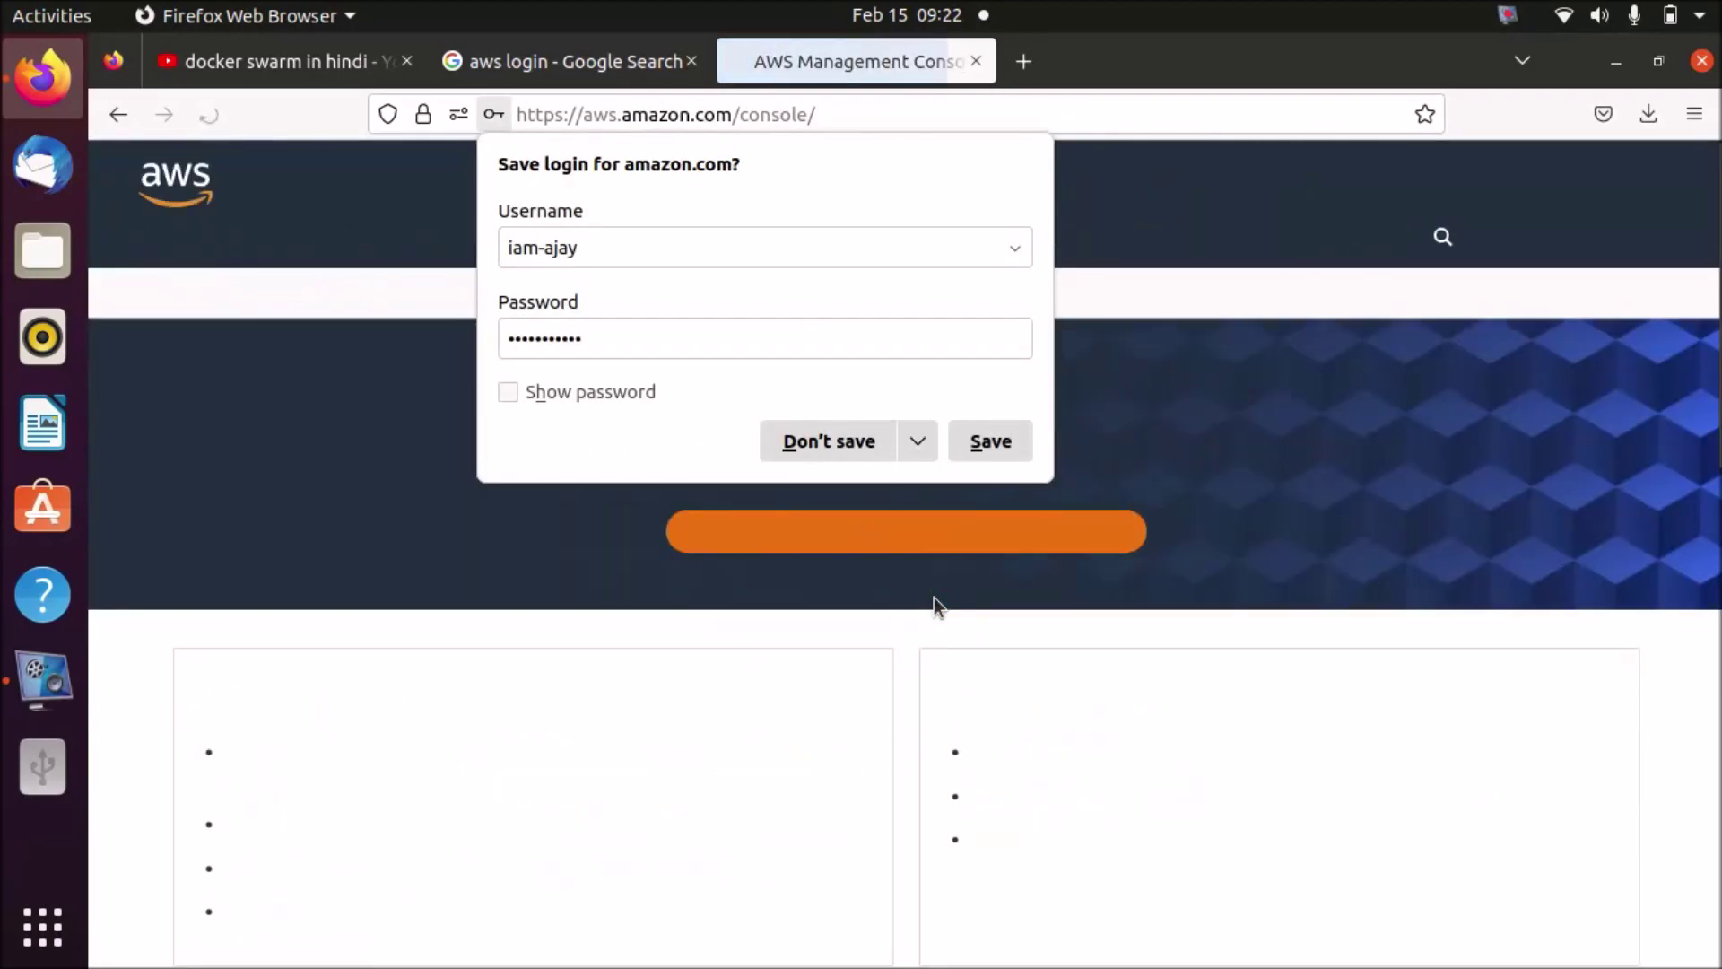
left_click(851, 439)
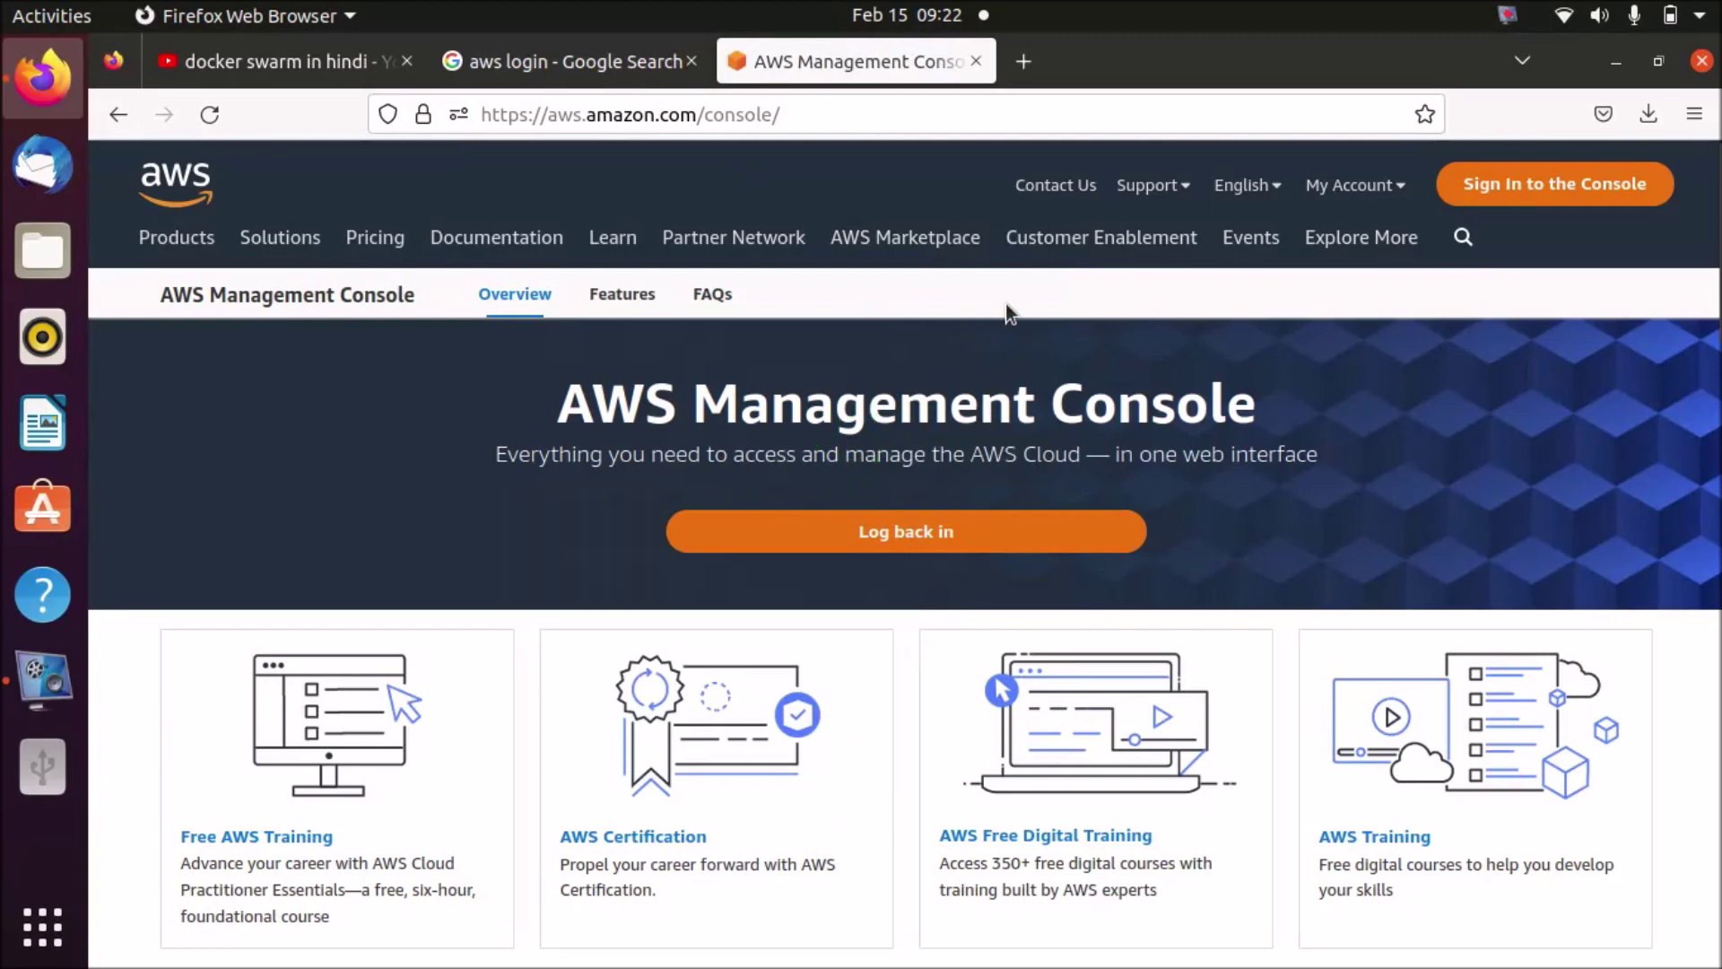
- Sign in as the new IAM user using the account ID, user name and new password
left_click(1496, 187)
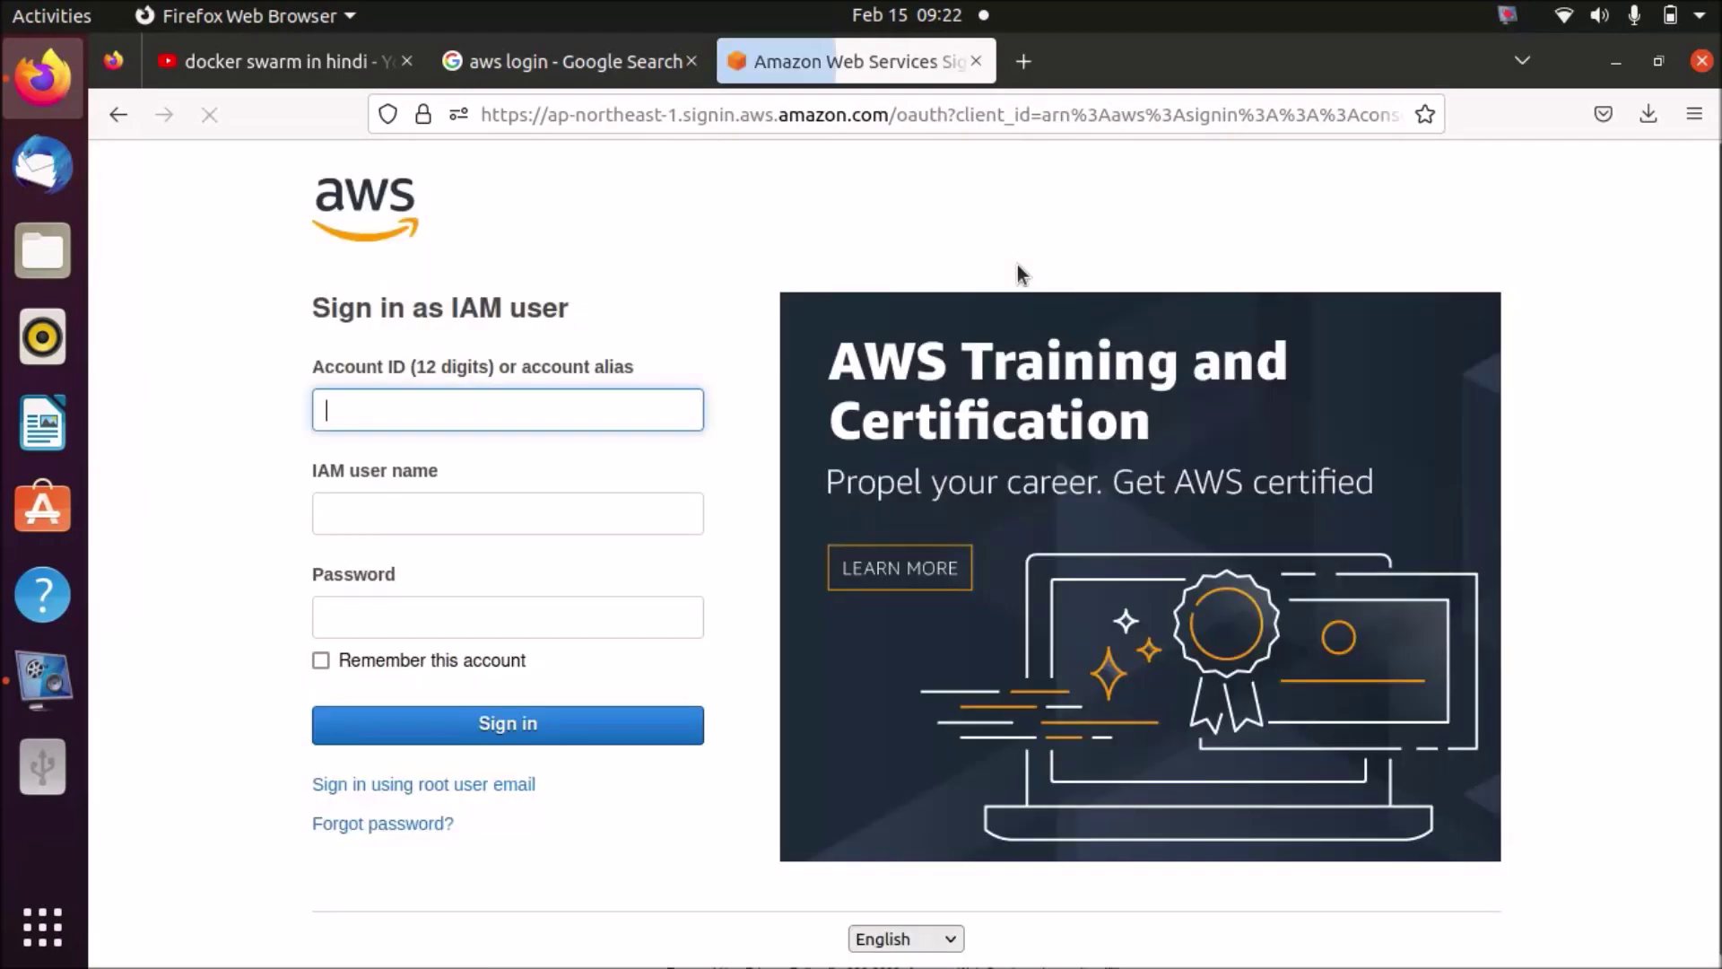
left_click(718, 307)
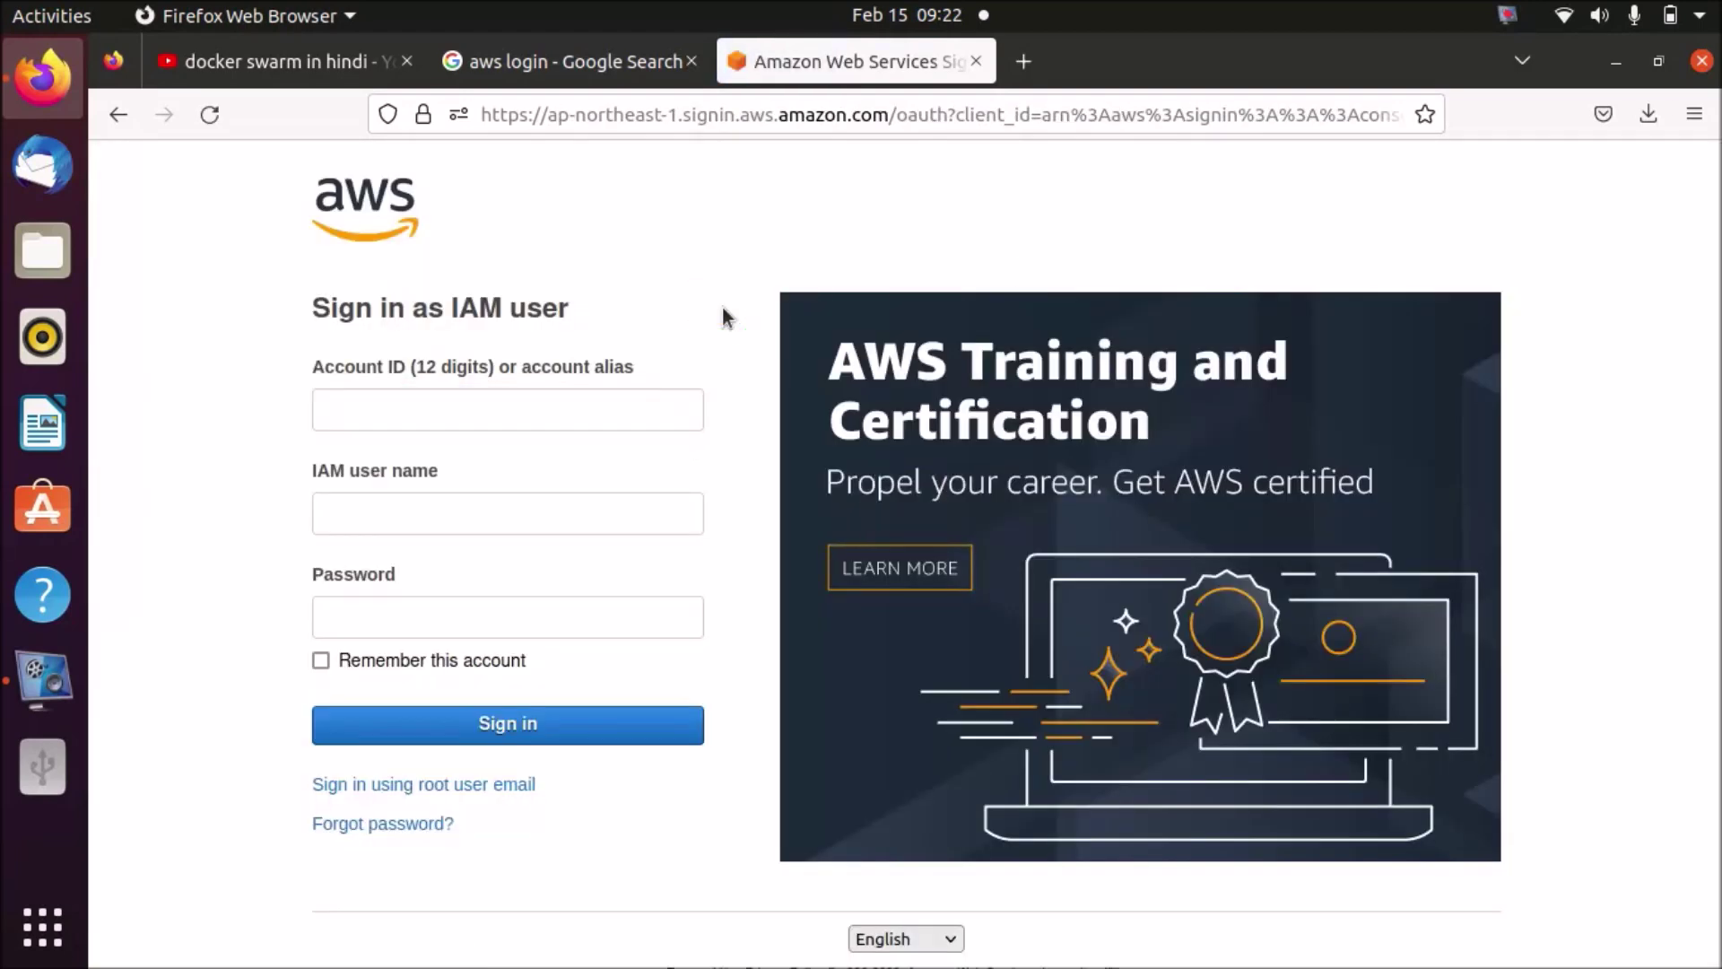
left_click(708, 234)
left_click(605, 511)
type("iam-ajay")
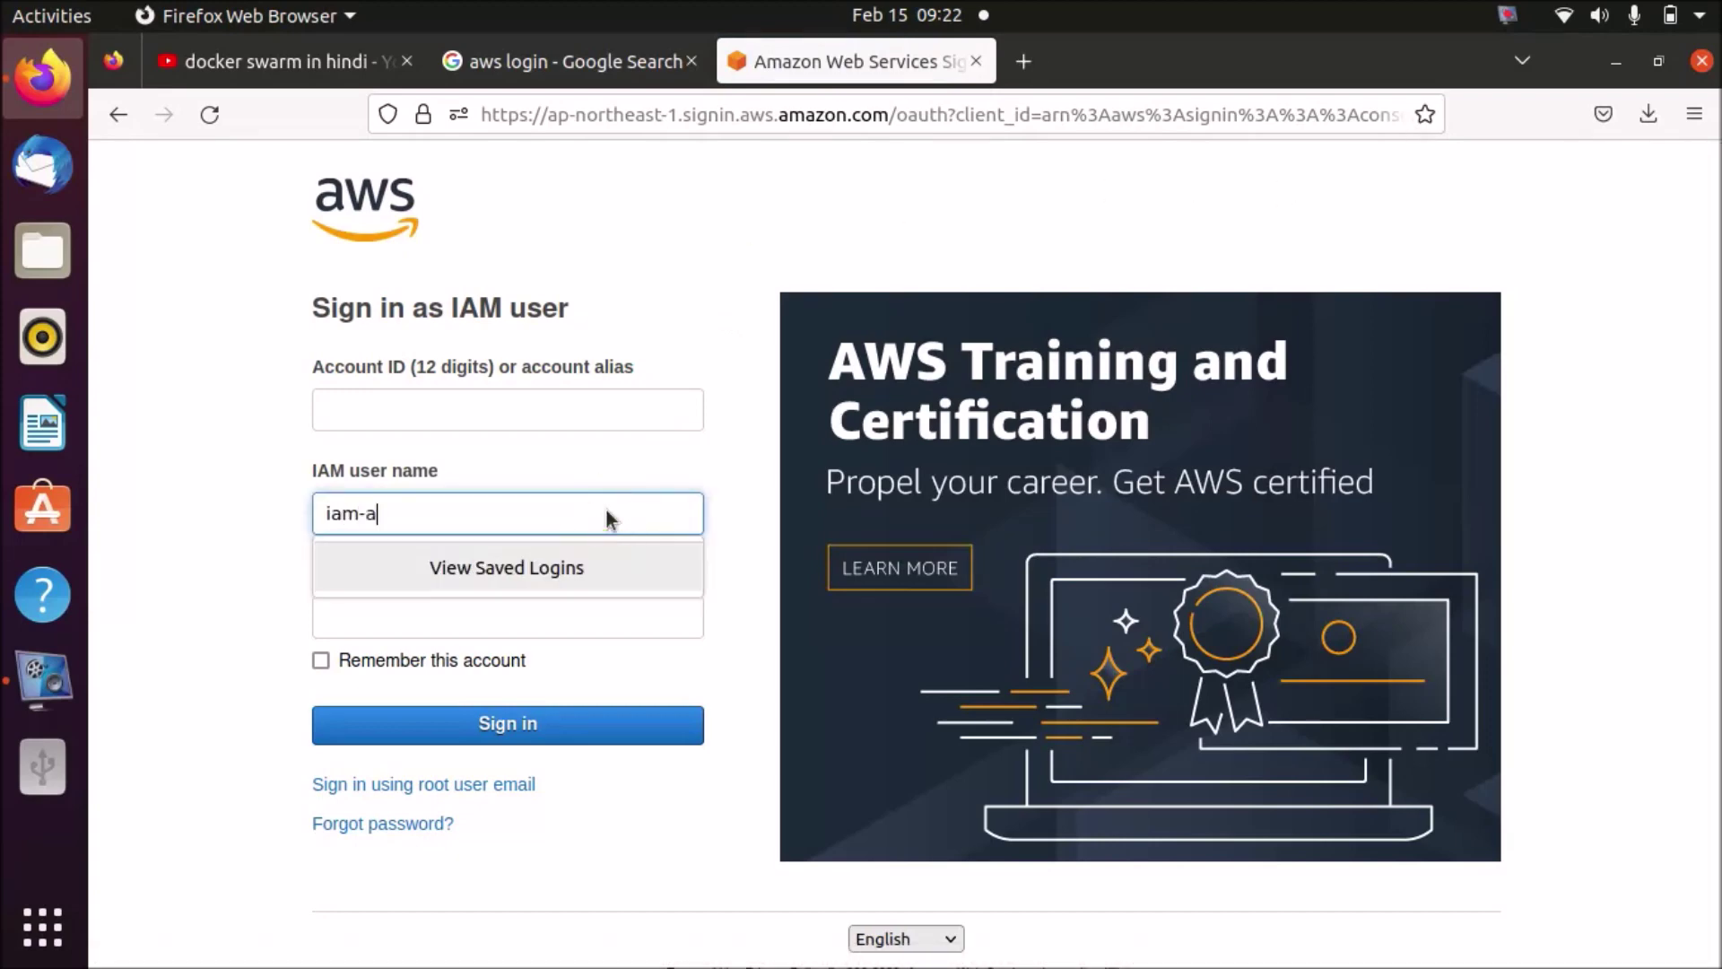
left_click(673, 617)
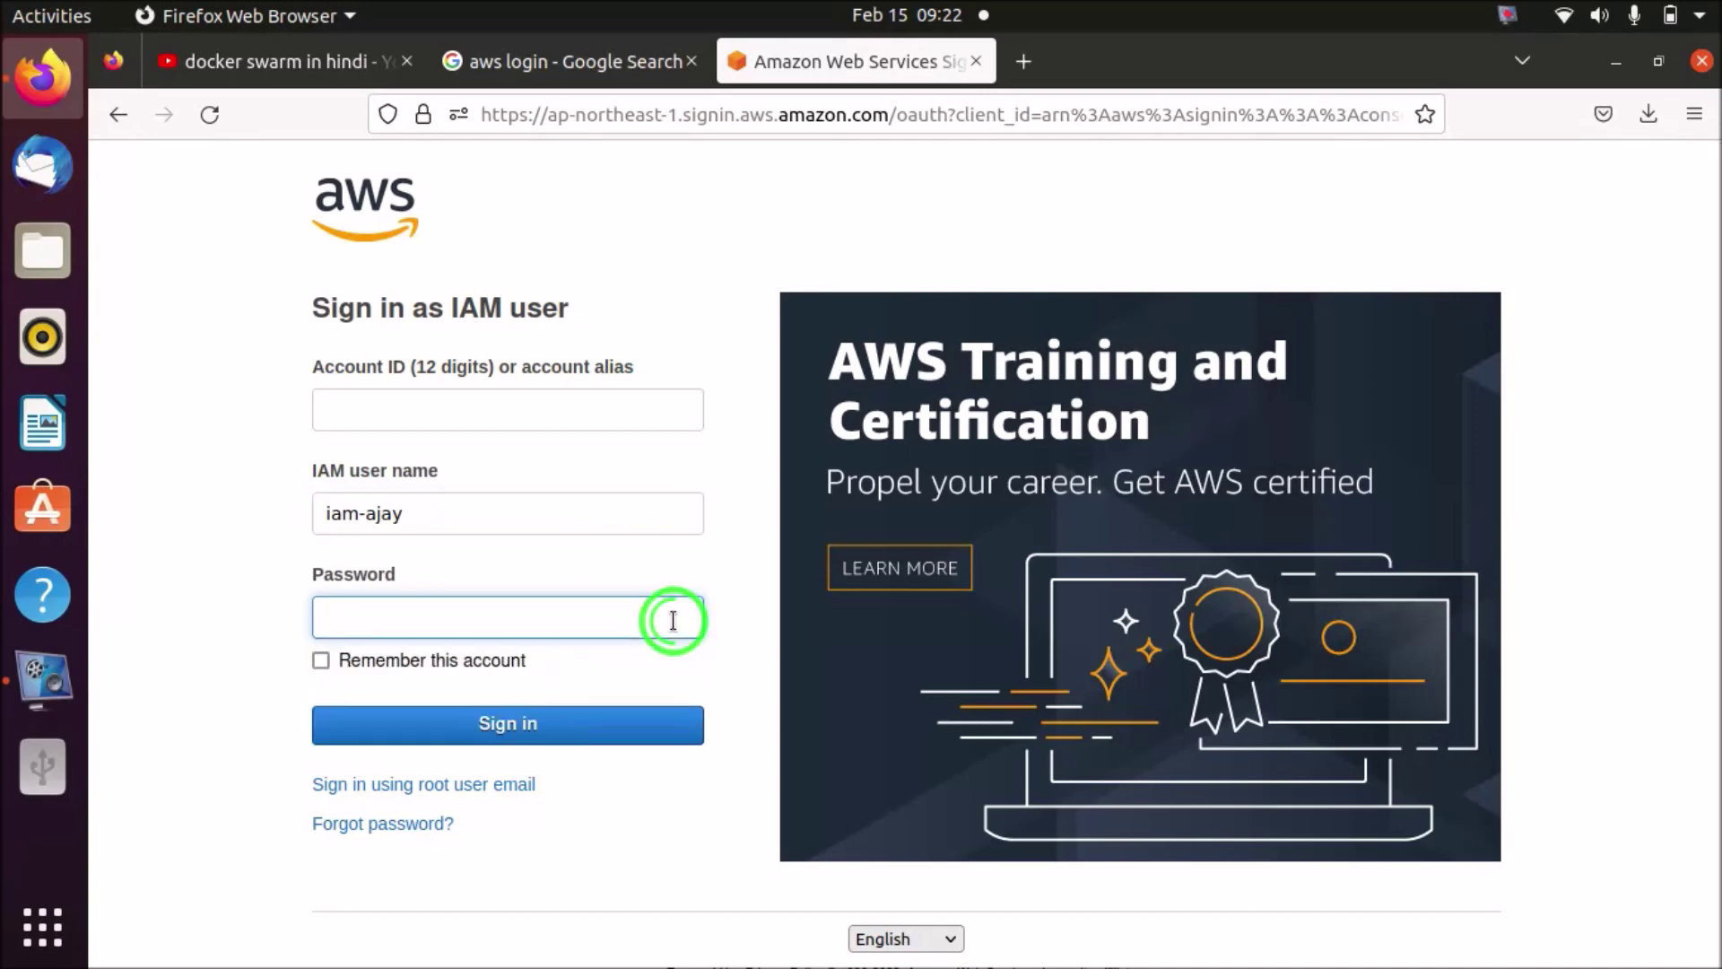
type("**")
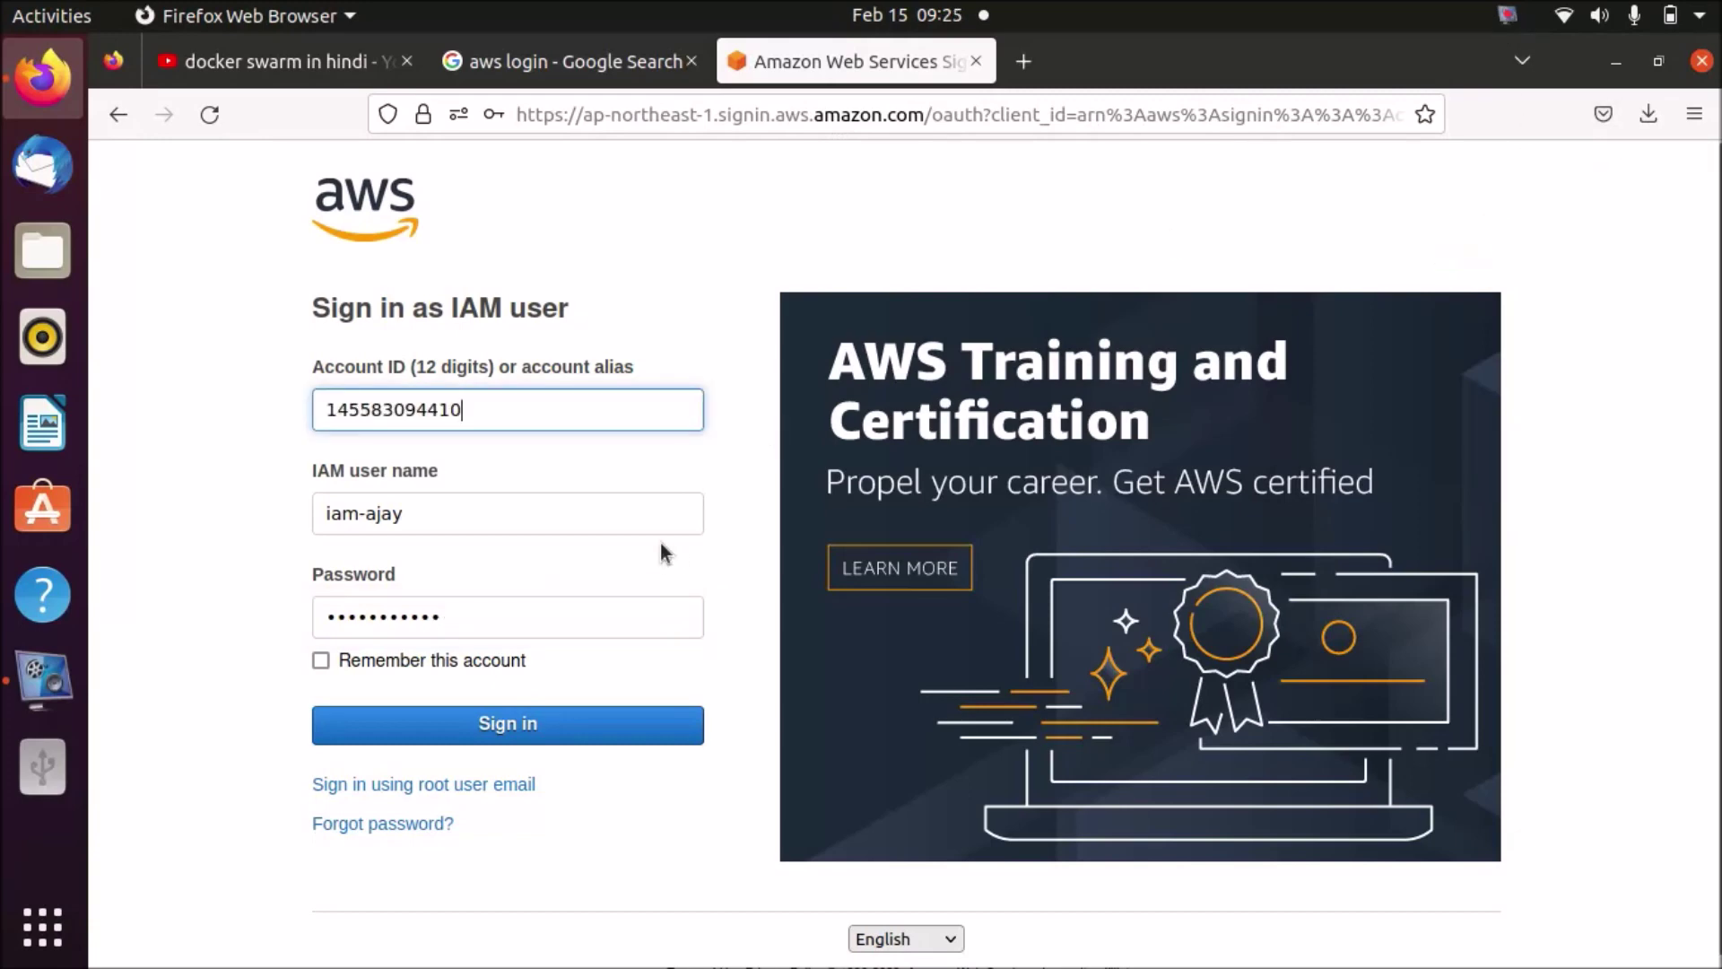
left_click(680, 714)
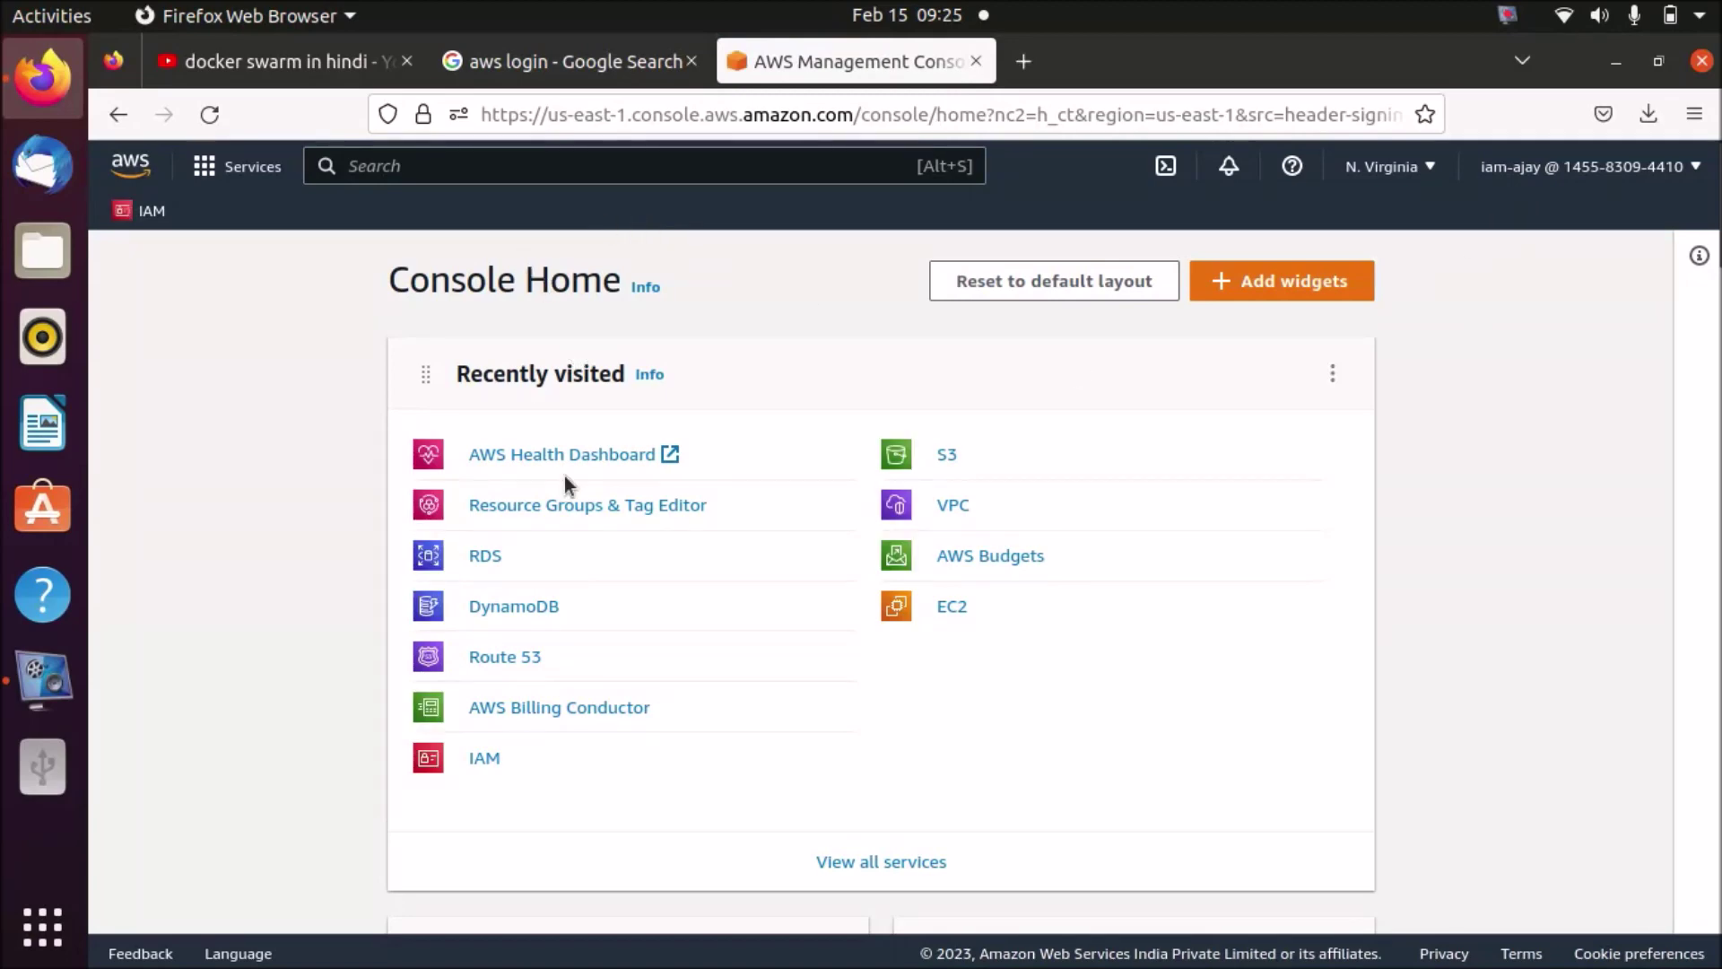
- Open IAM from Console Home and review its dashboard: 3 security recommendations, 1 user, 2 roles
left_click(487, 757)
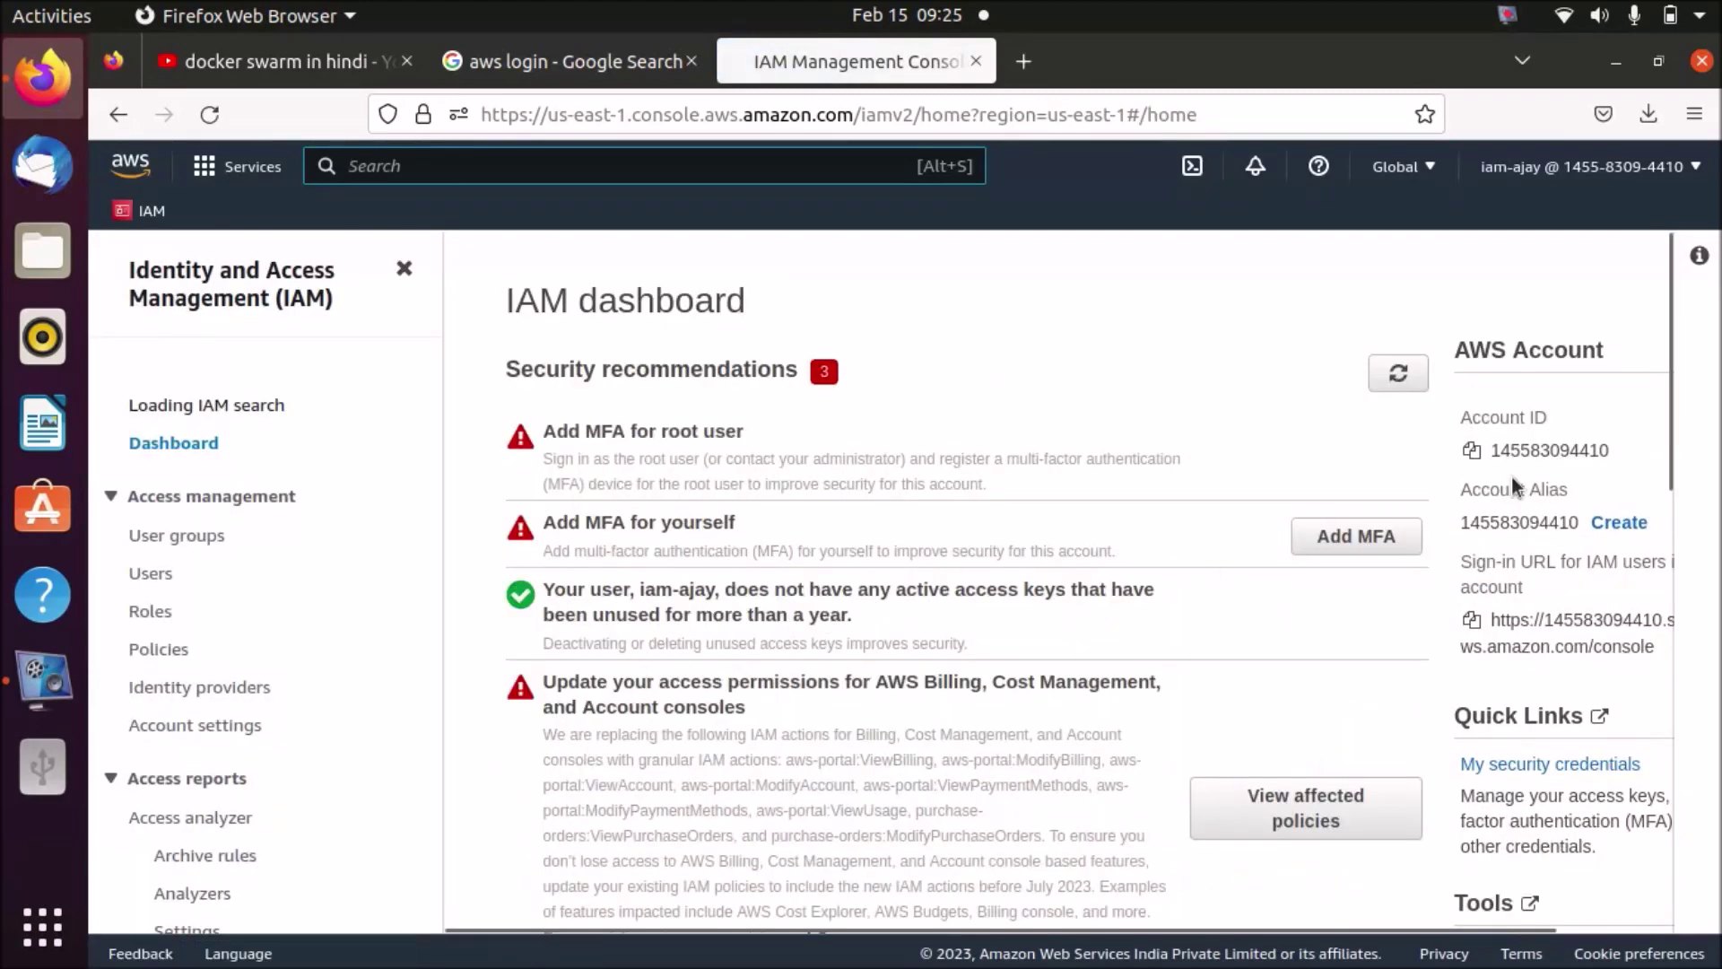
left_click_drag(1670, 470, 1668, 677)
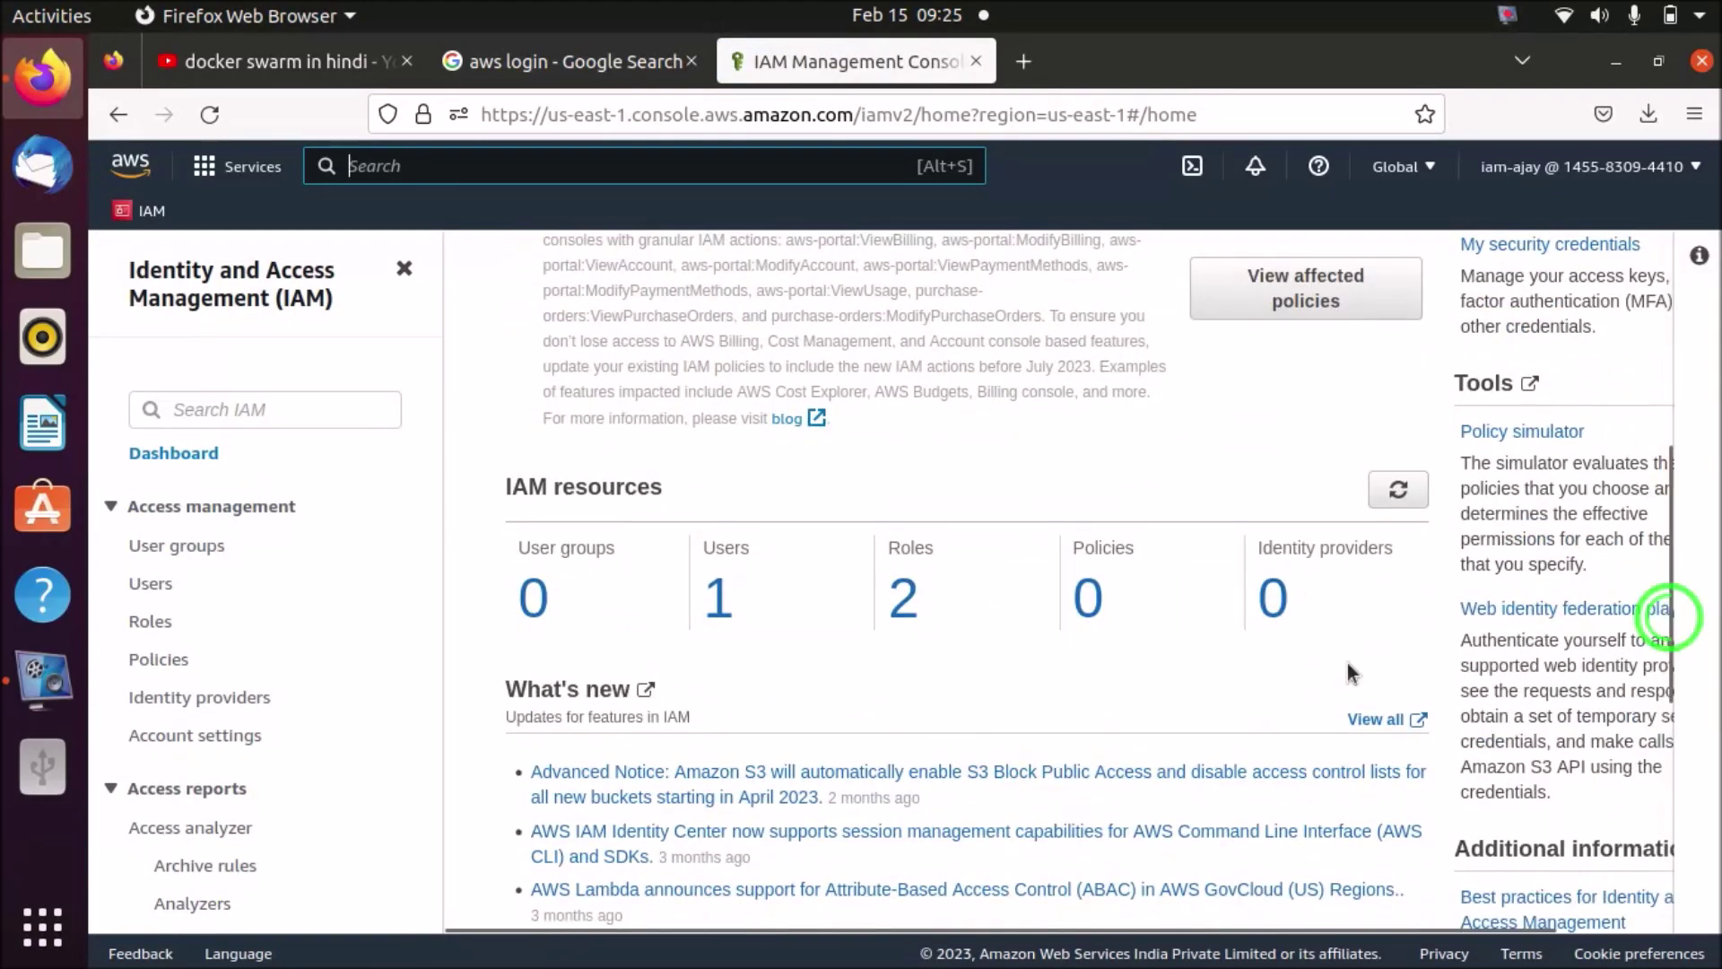
left_click_drag(1666, 520, 1665, 287)
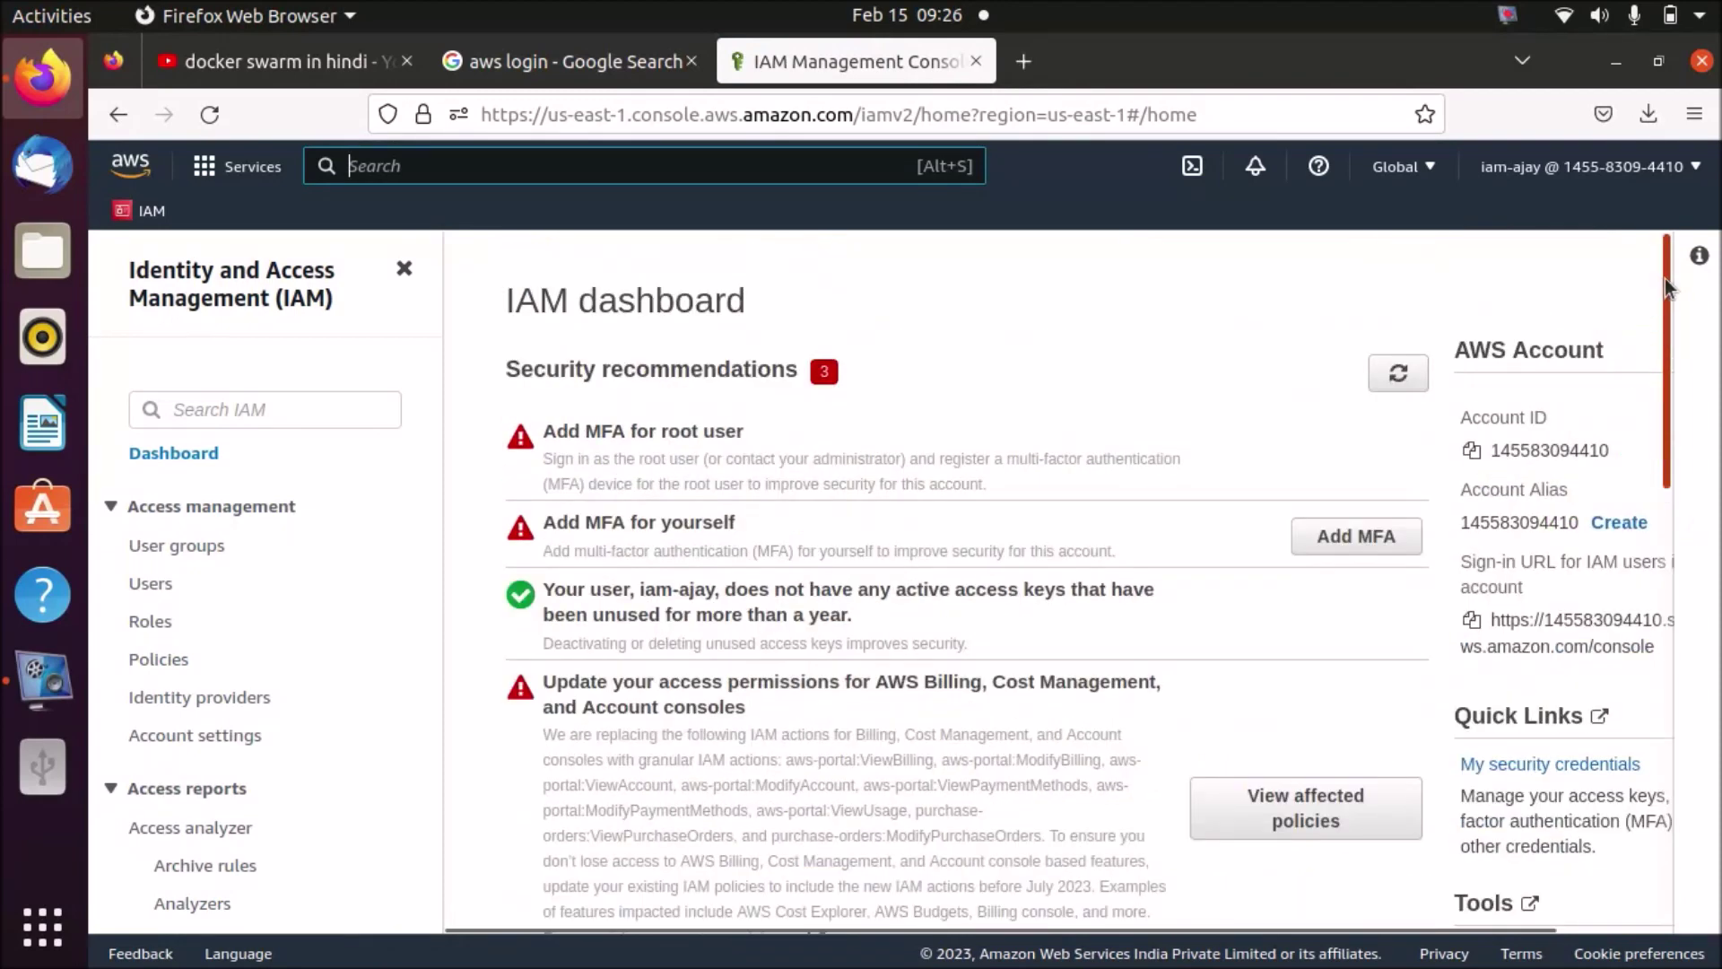
- Browse Users, Dashboard, Account settings and User groups, then open the new user's details page
left_click(153, 584)
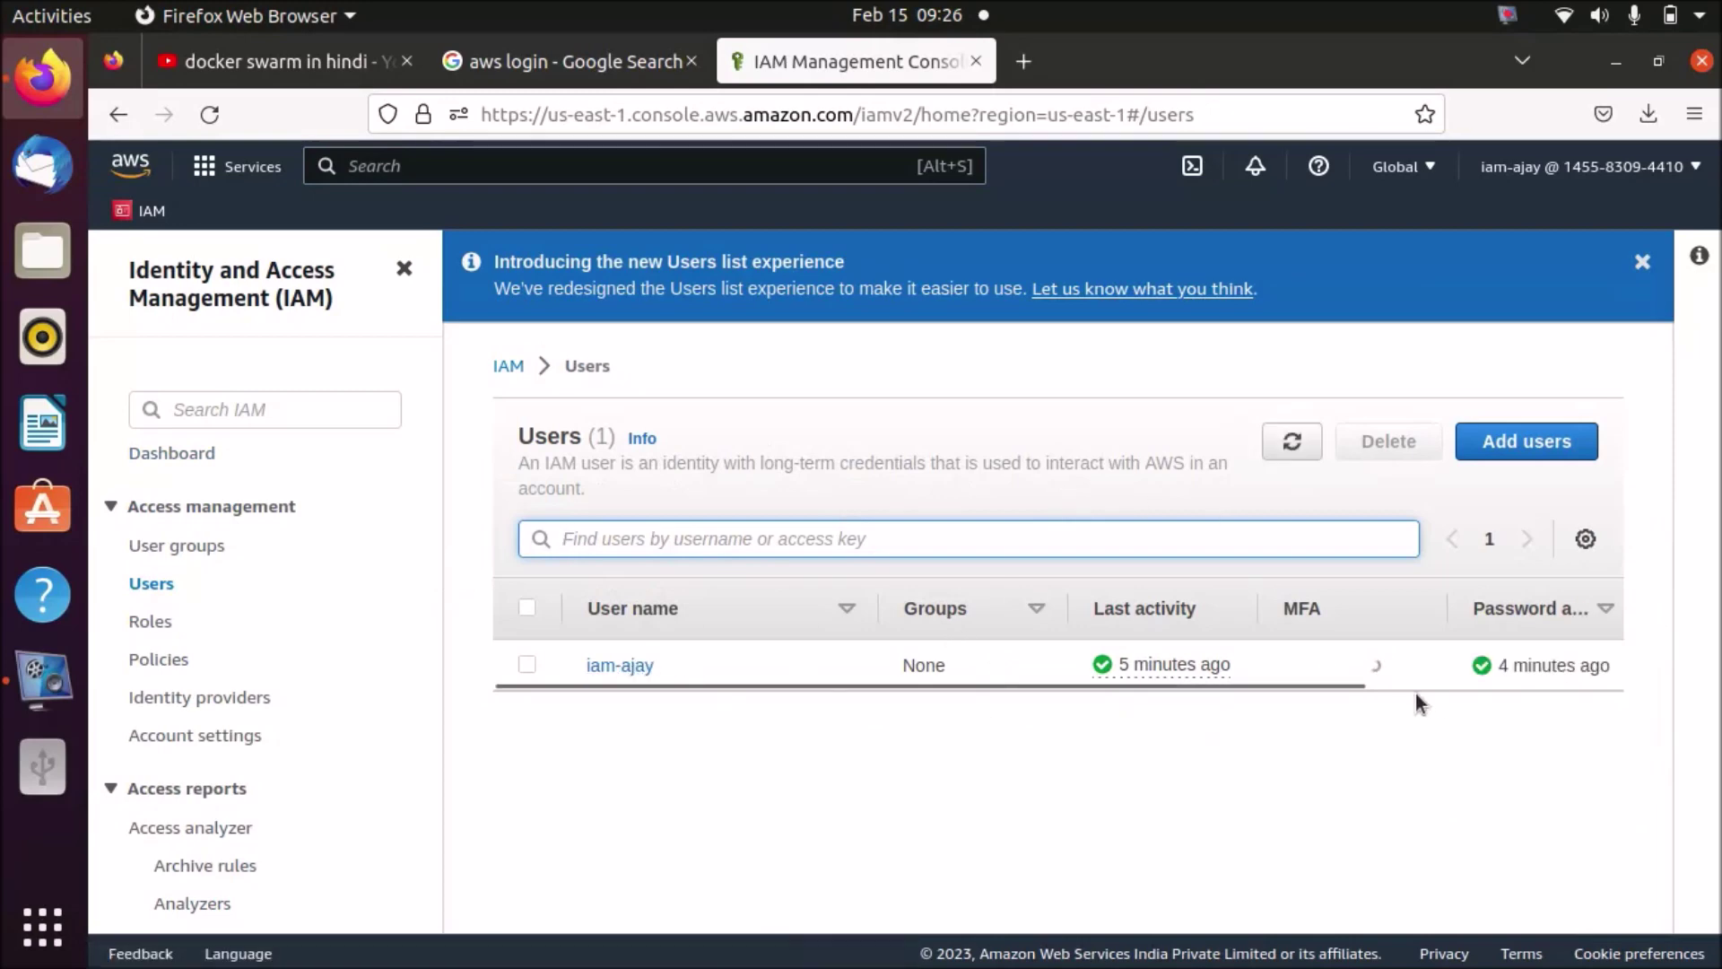
left_click(184, 458)
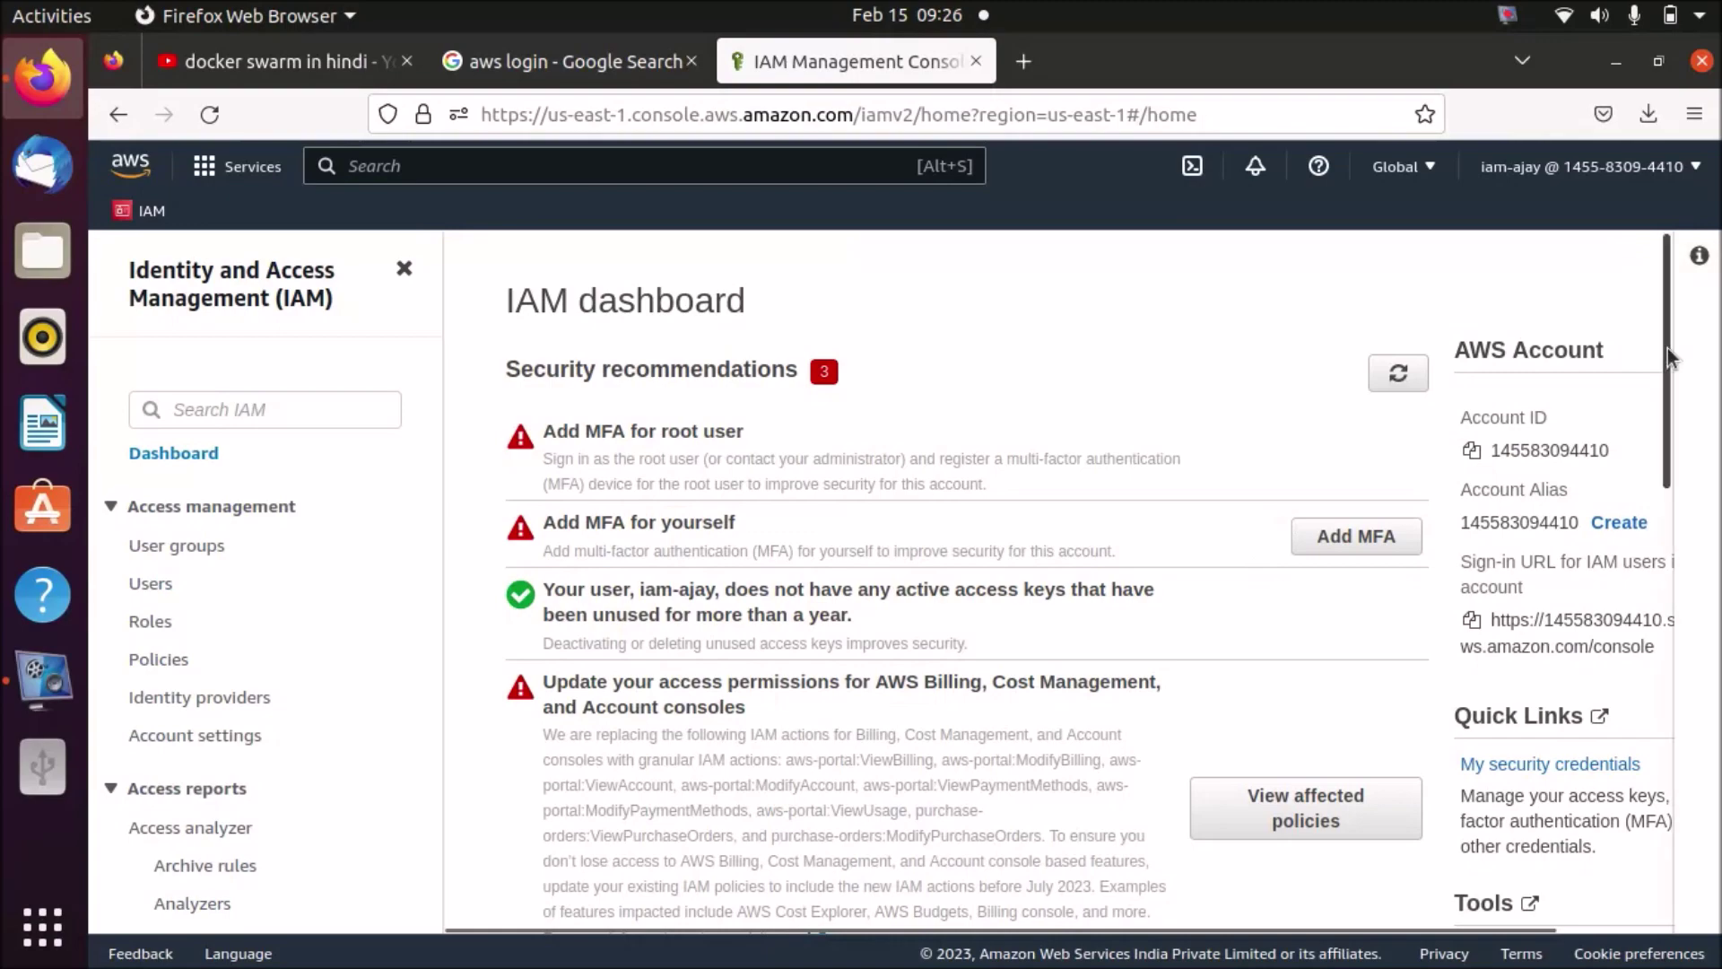
mouse_move(1665, 348)
left_mouse_down()
mouse_move(1670, 756)
mouse_move(1643, 434)
mouse_move(1666, 418)
mouse_move(1664, 366)
left_mouse_up()
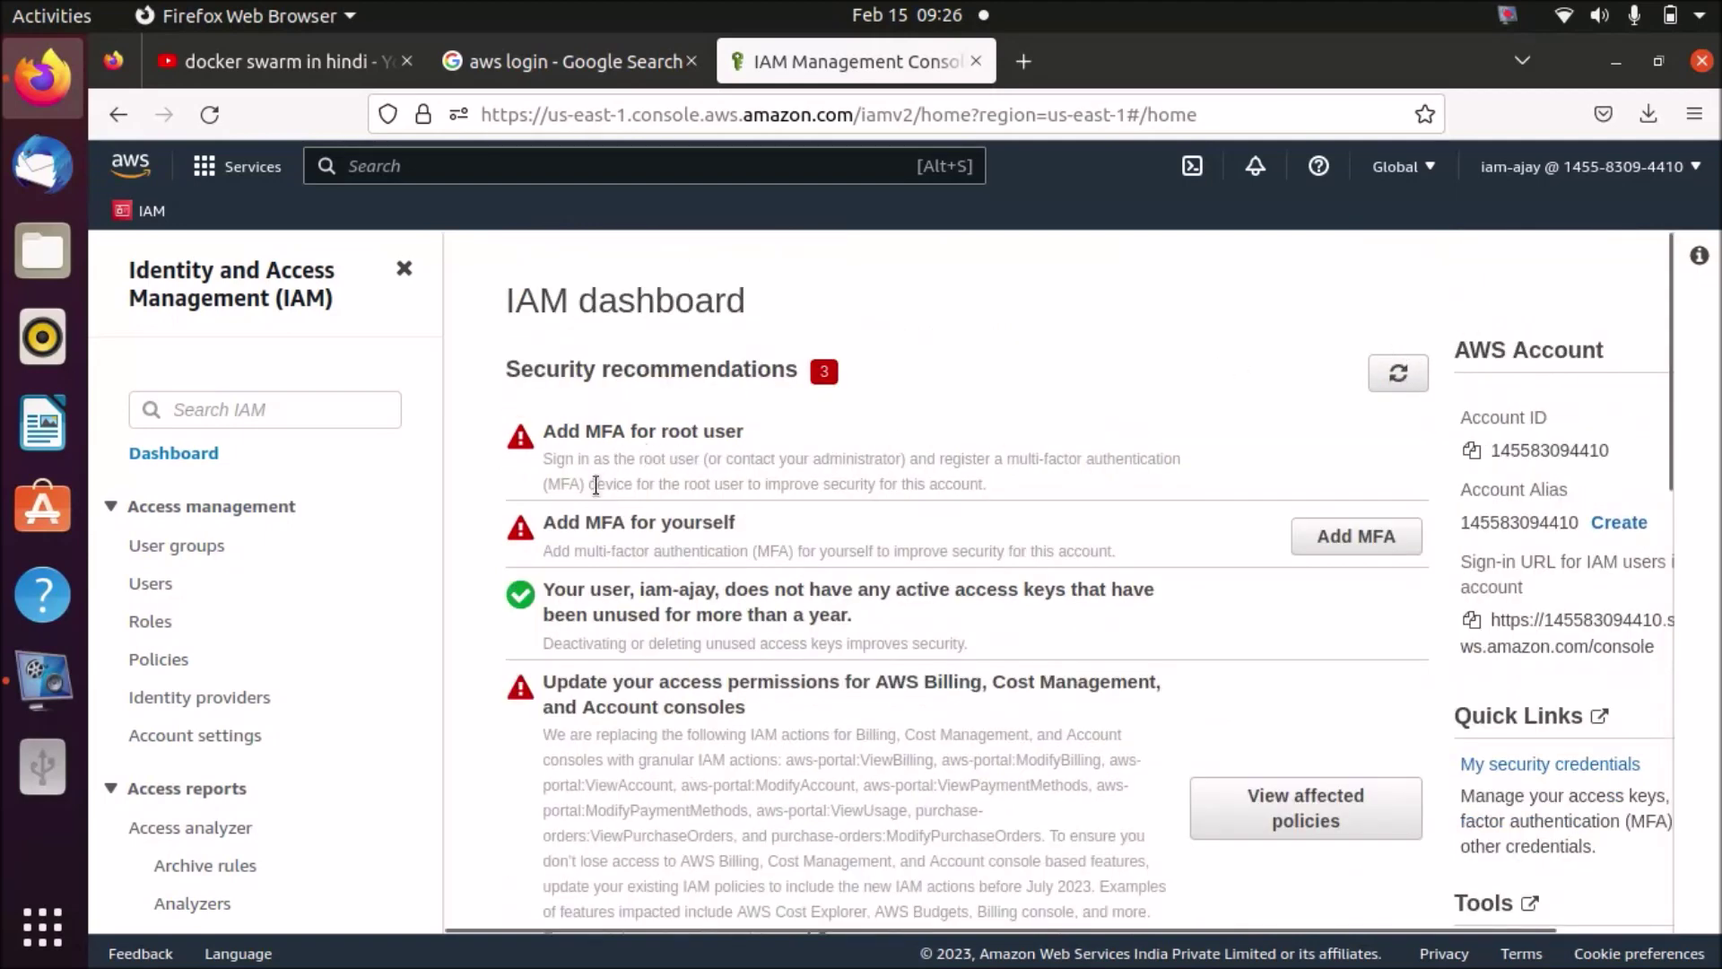
left_click(224, 736)
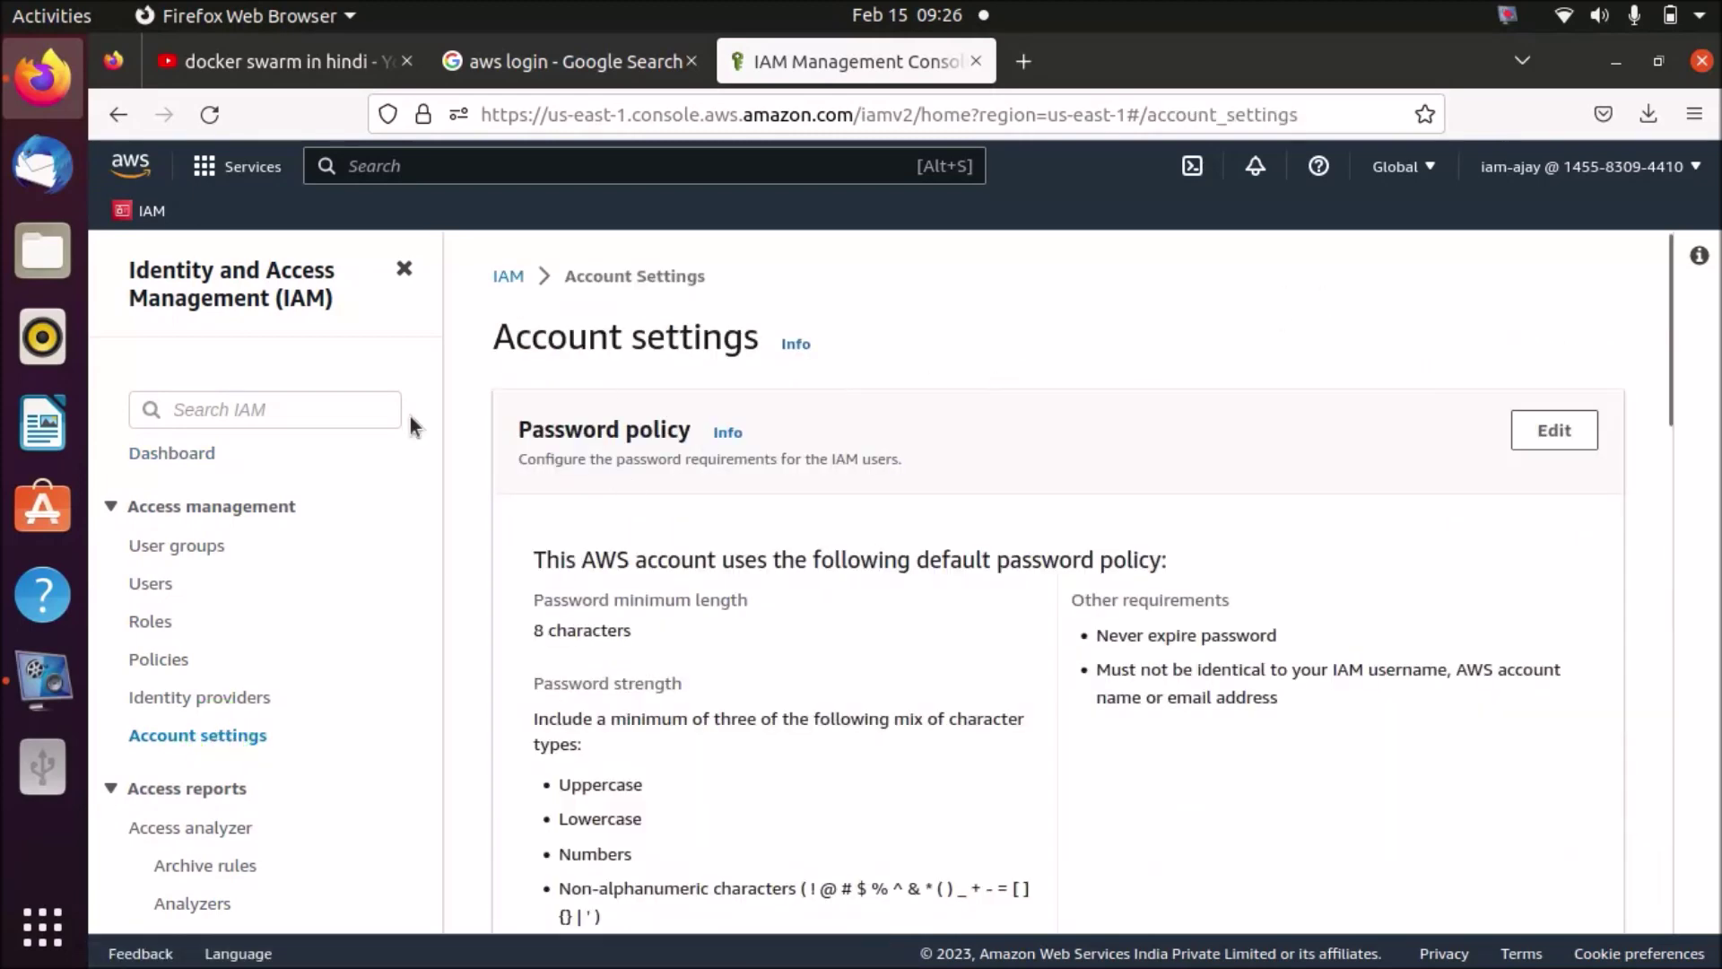
left_click(208, 548)
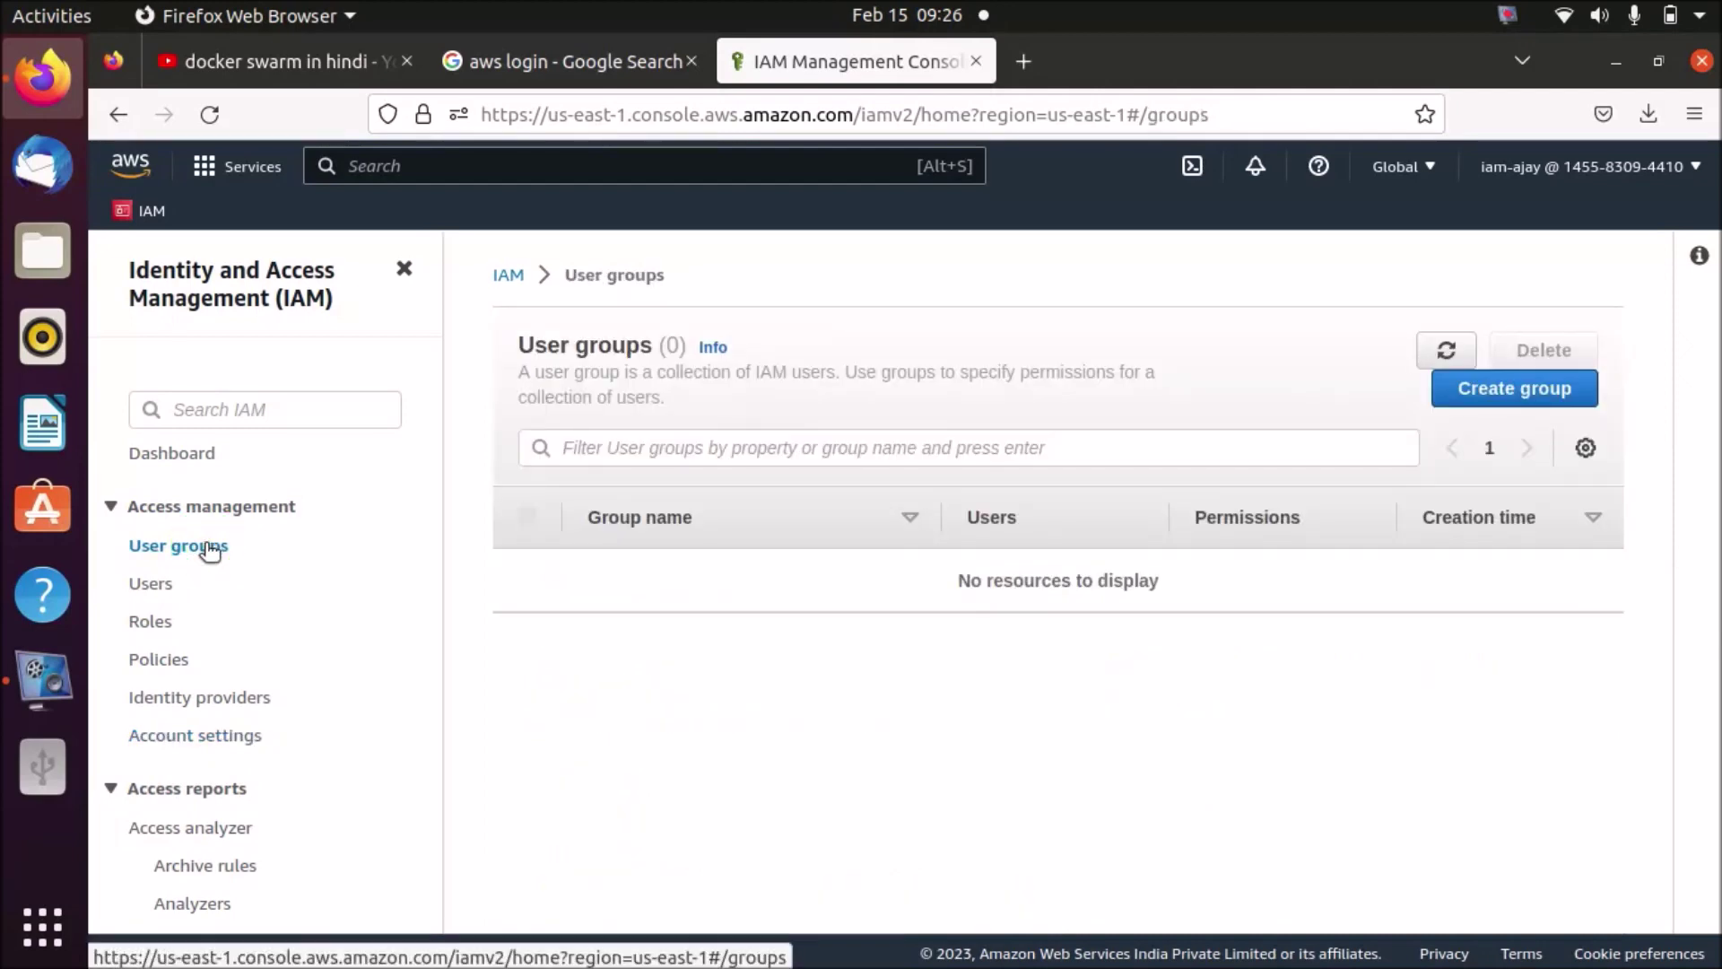
left_click(151, 592)
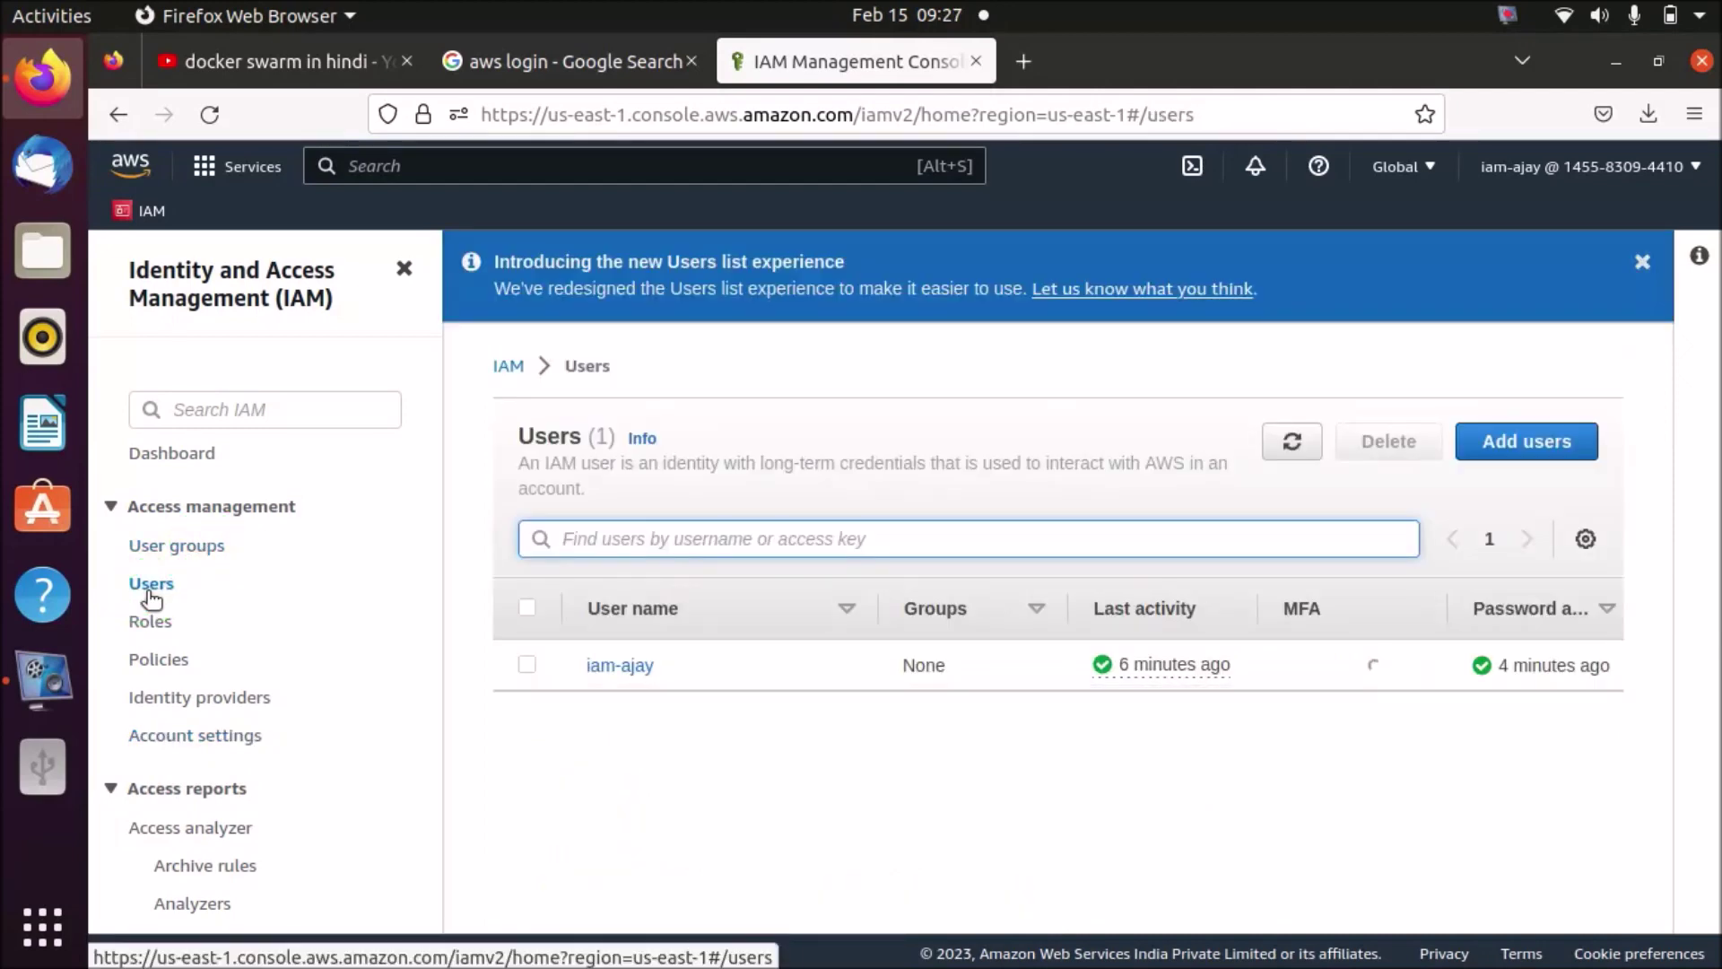
left_click(619, 664)
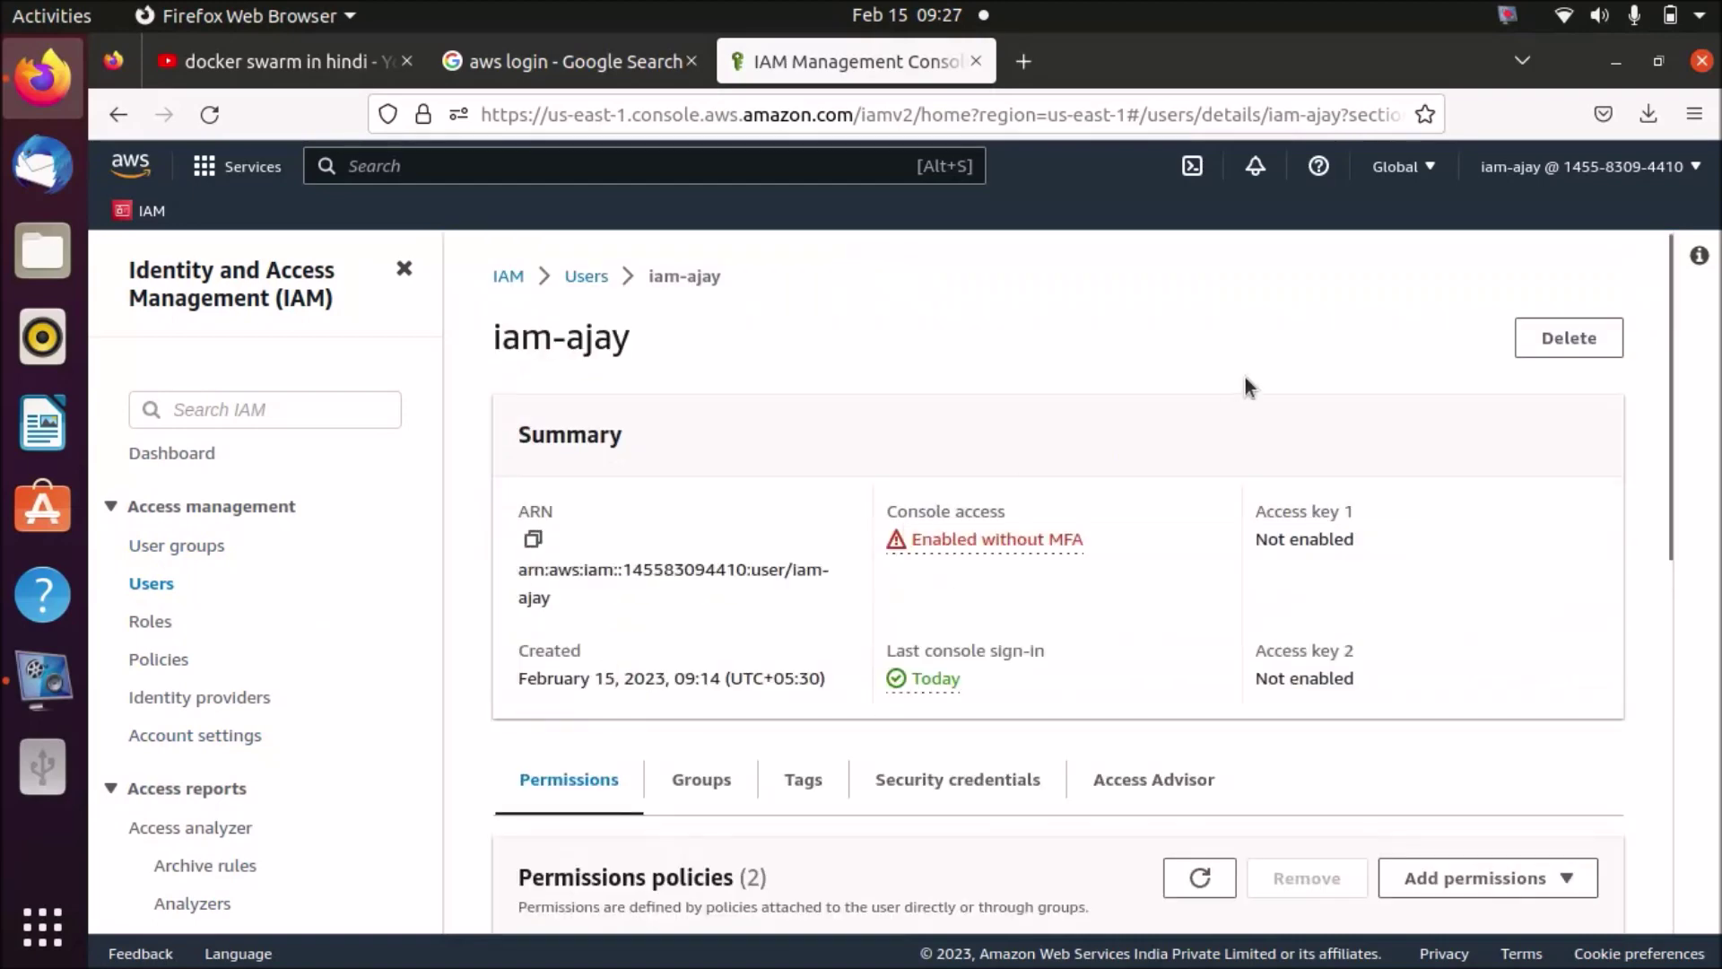
- Delete the new IAM user by typing its name to confirm, then sign back in as root
left_click(1565, 345)
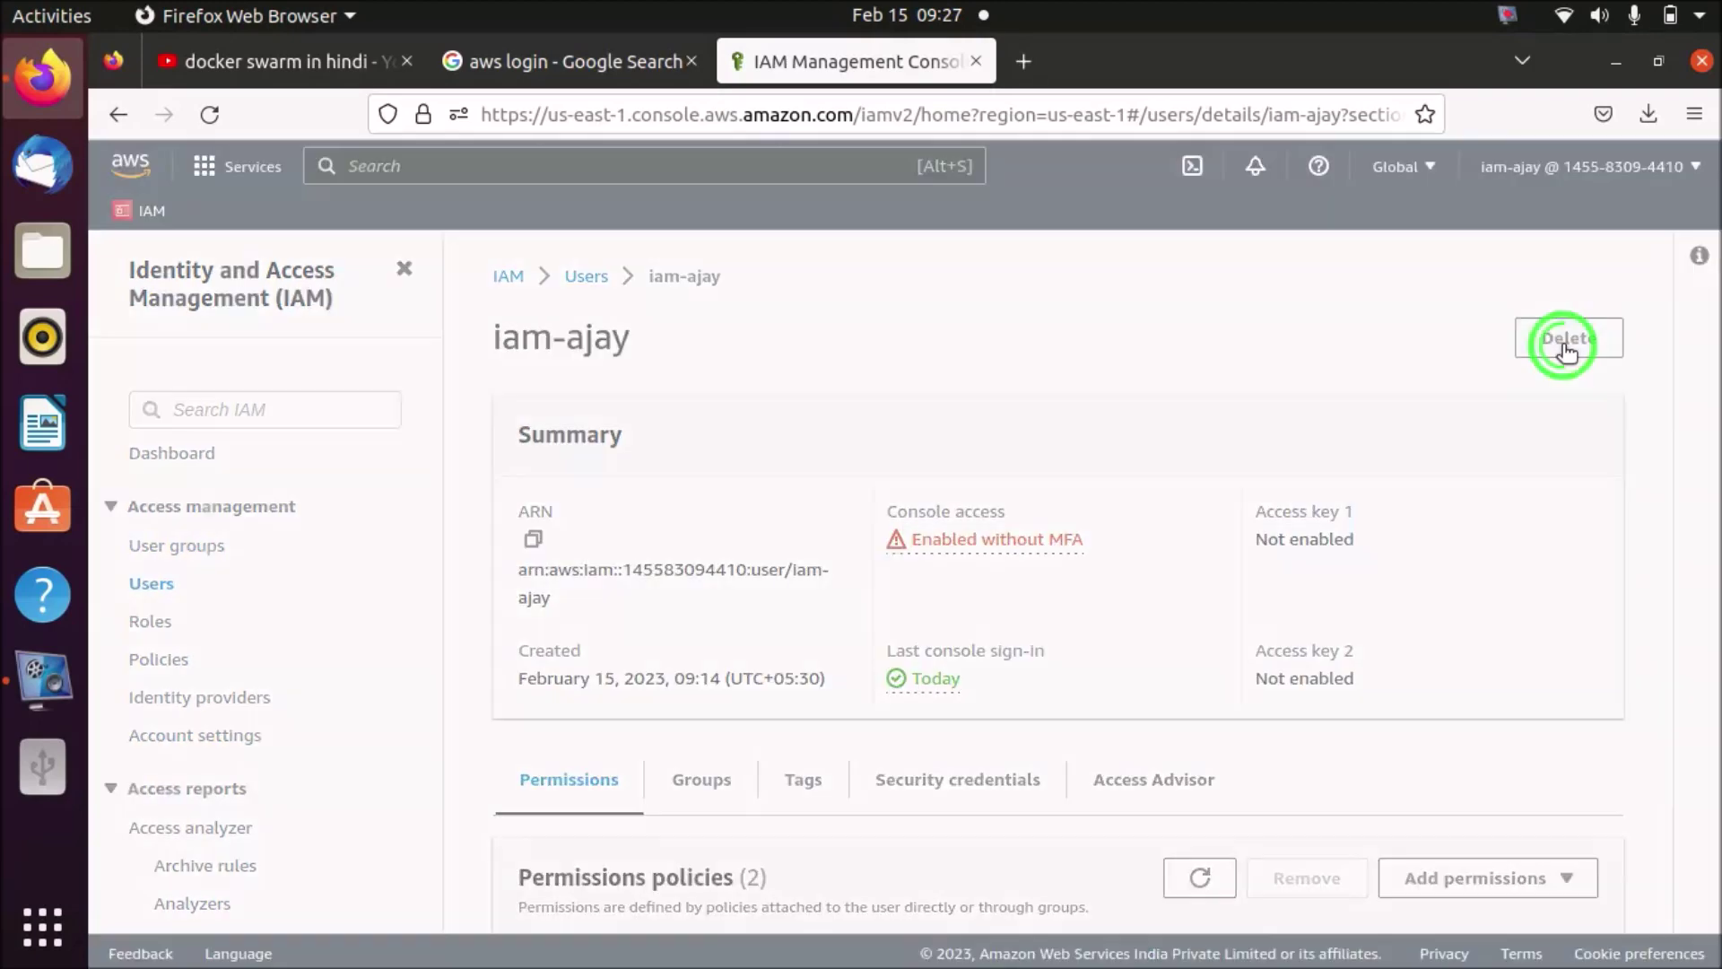
left_click(869, 728)
type("iam-ajay")
left_click(1166, 816)
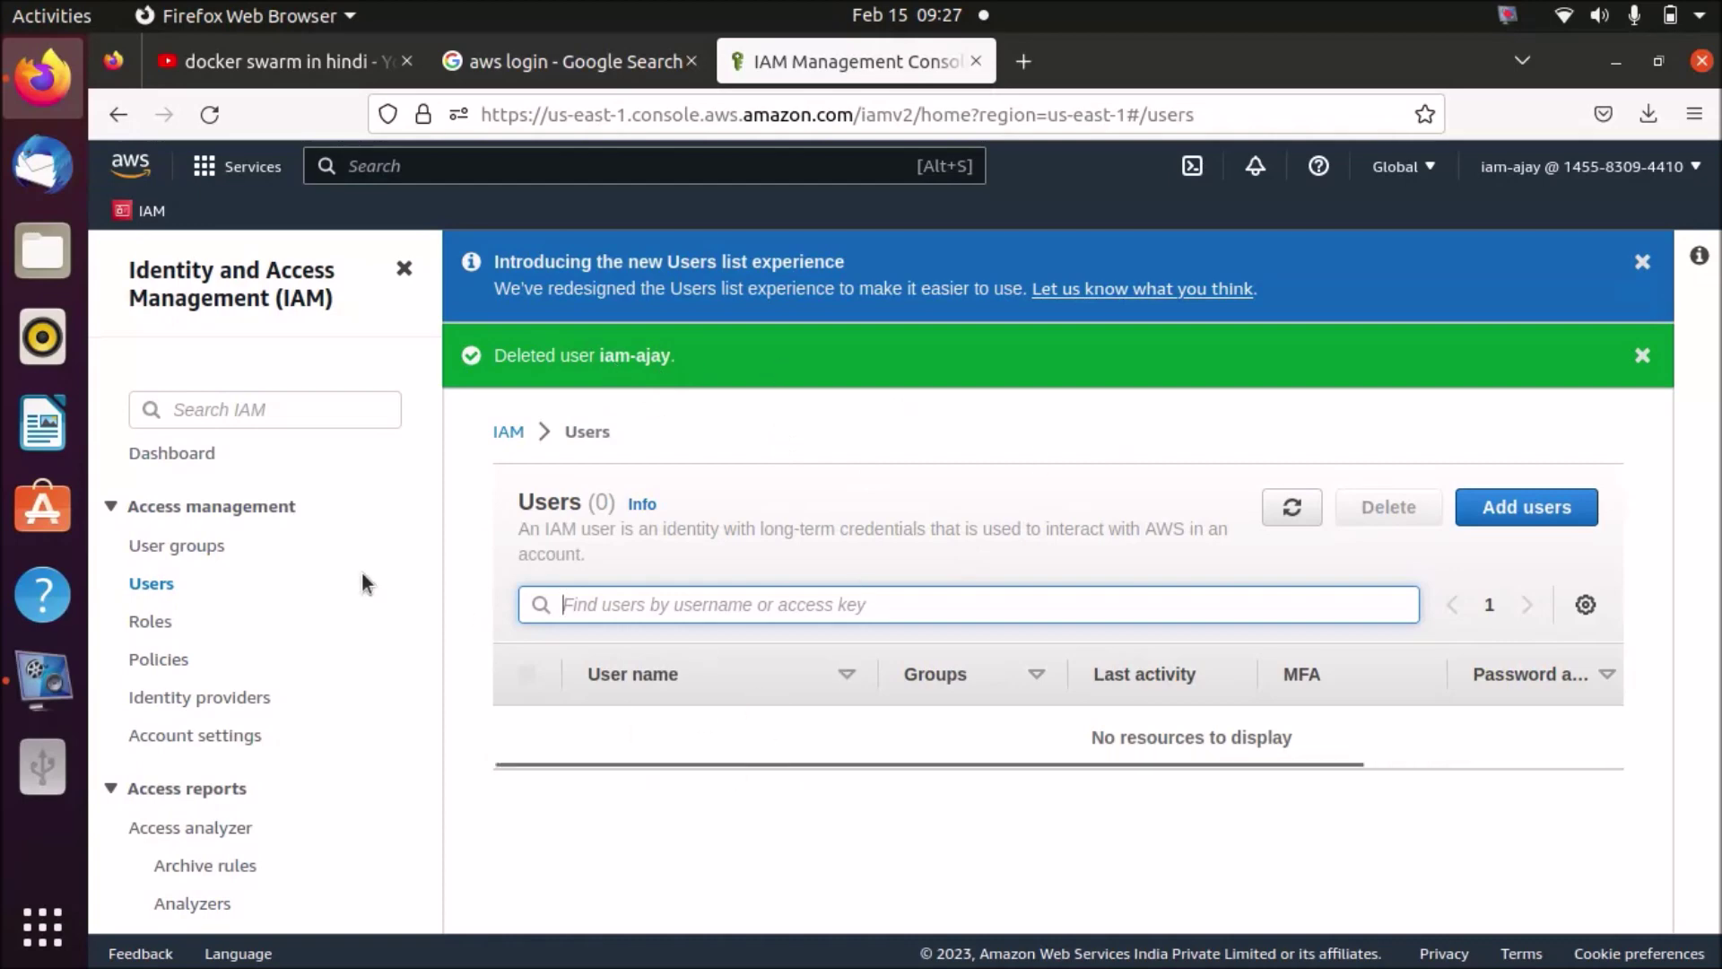
left_click(330, 562)
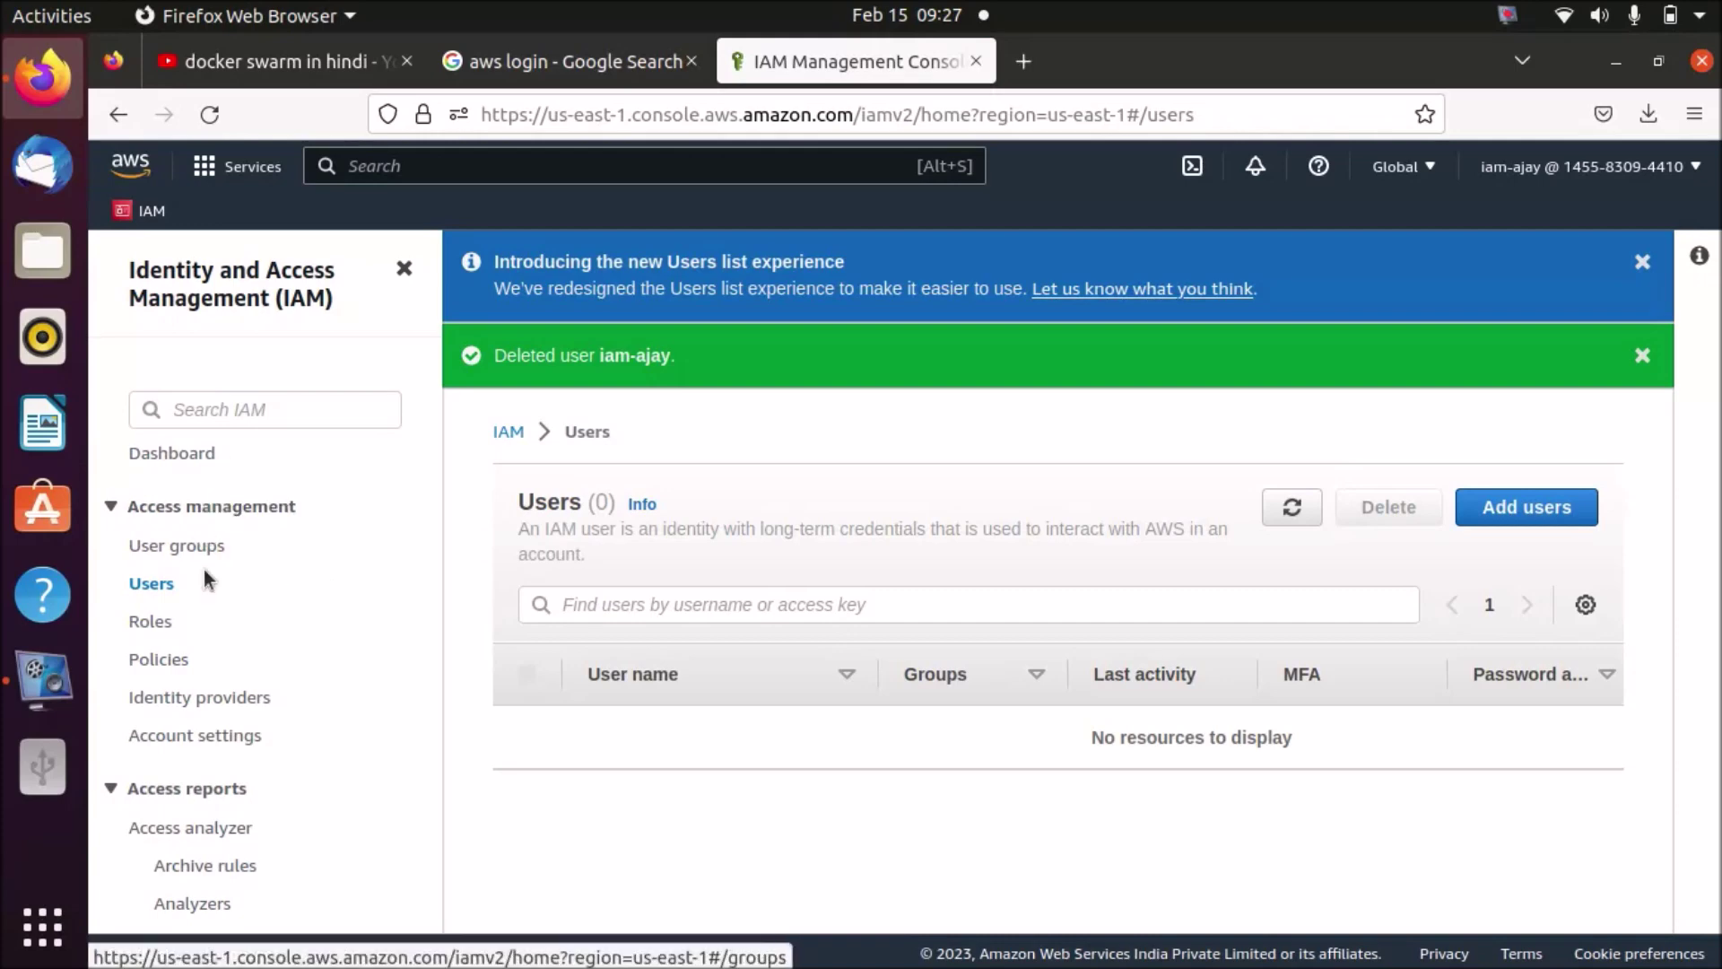
left_click(1525, 199)
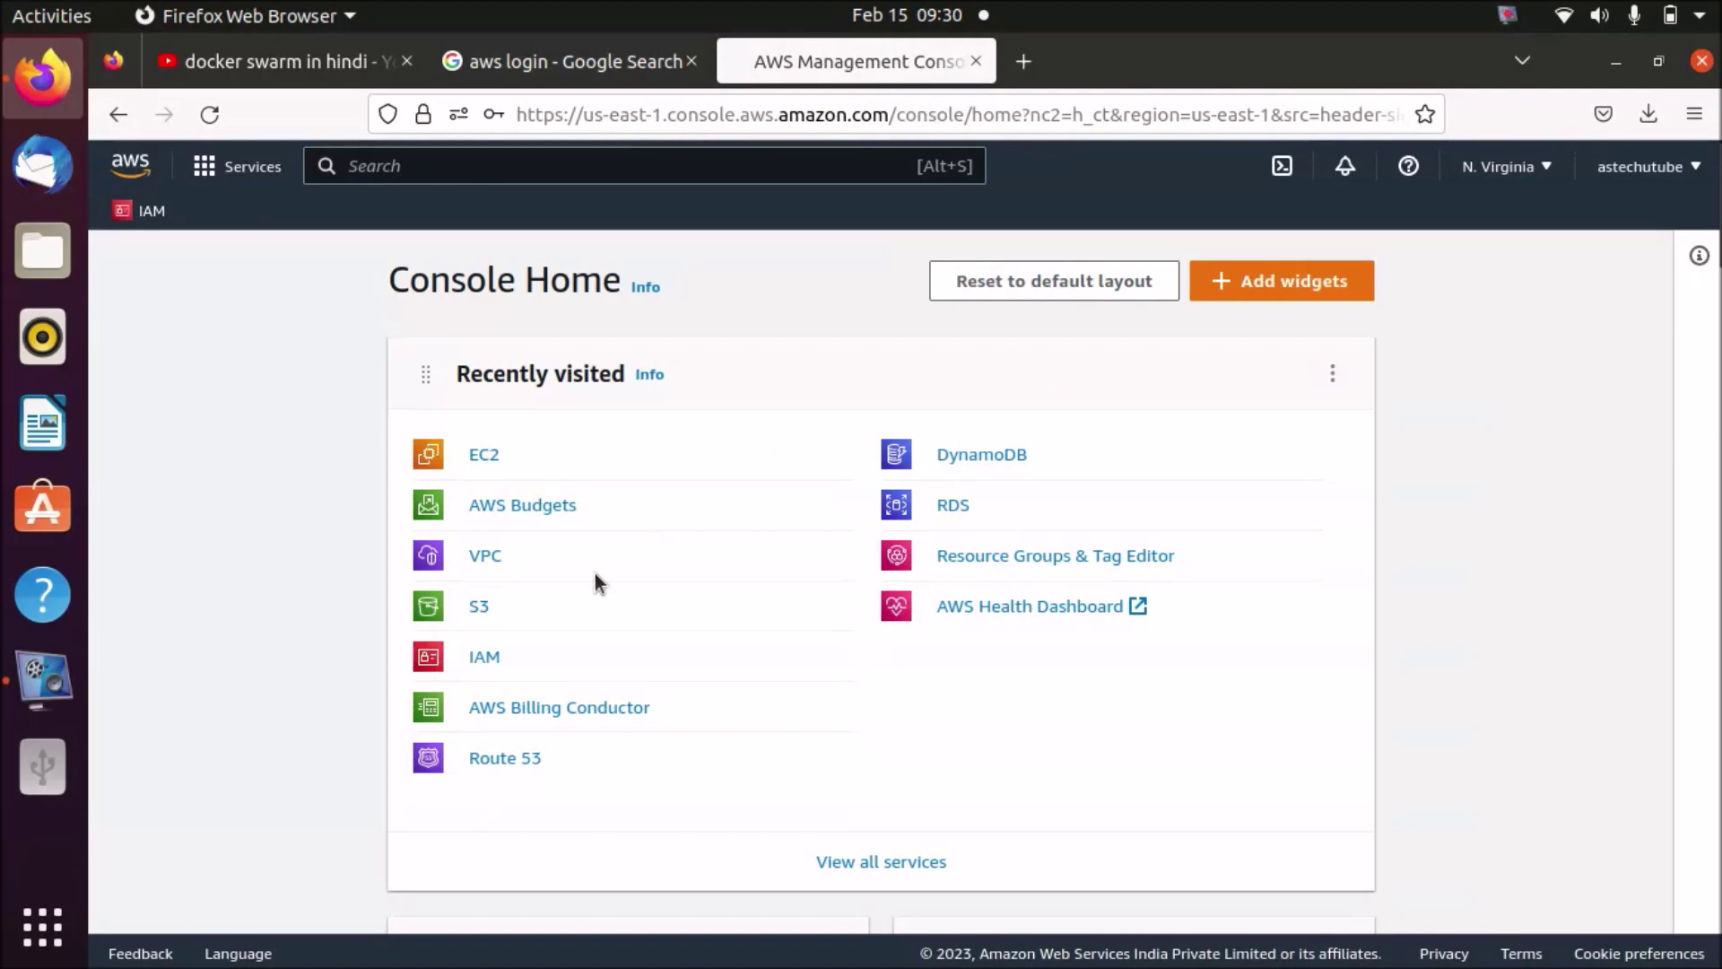
- Open the IAM dashboard and scroll to IAM resources showing 0 users, 0 user groups and 2 roles
left_click(484, 660)
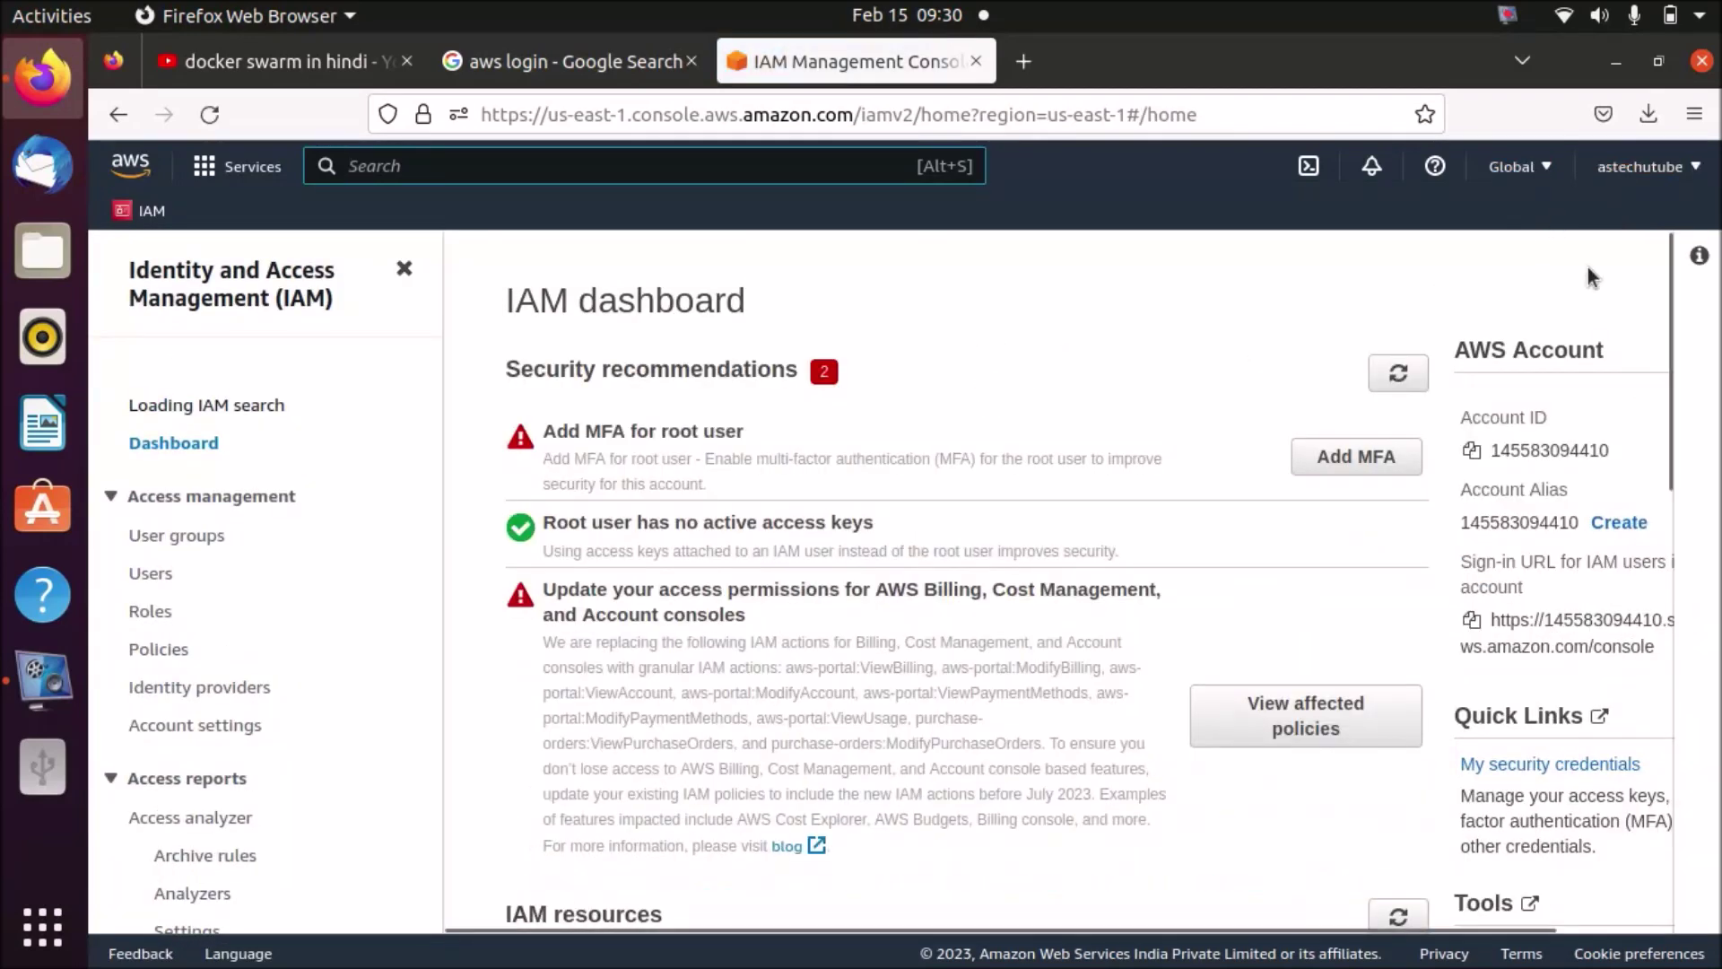
left_click_drag(1666, 364, 1693, 563)
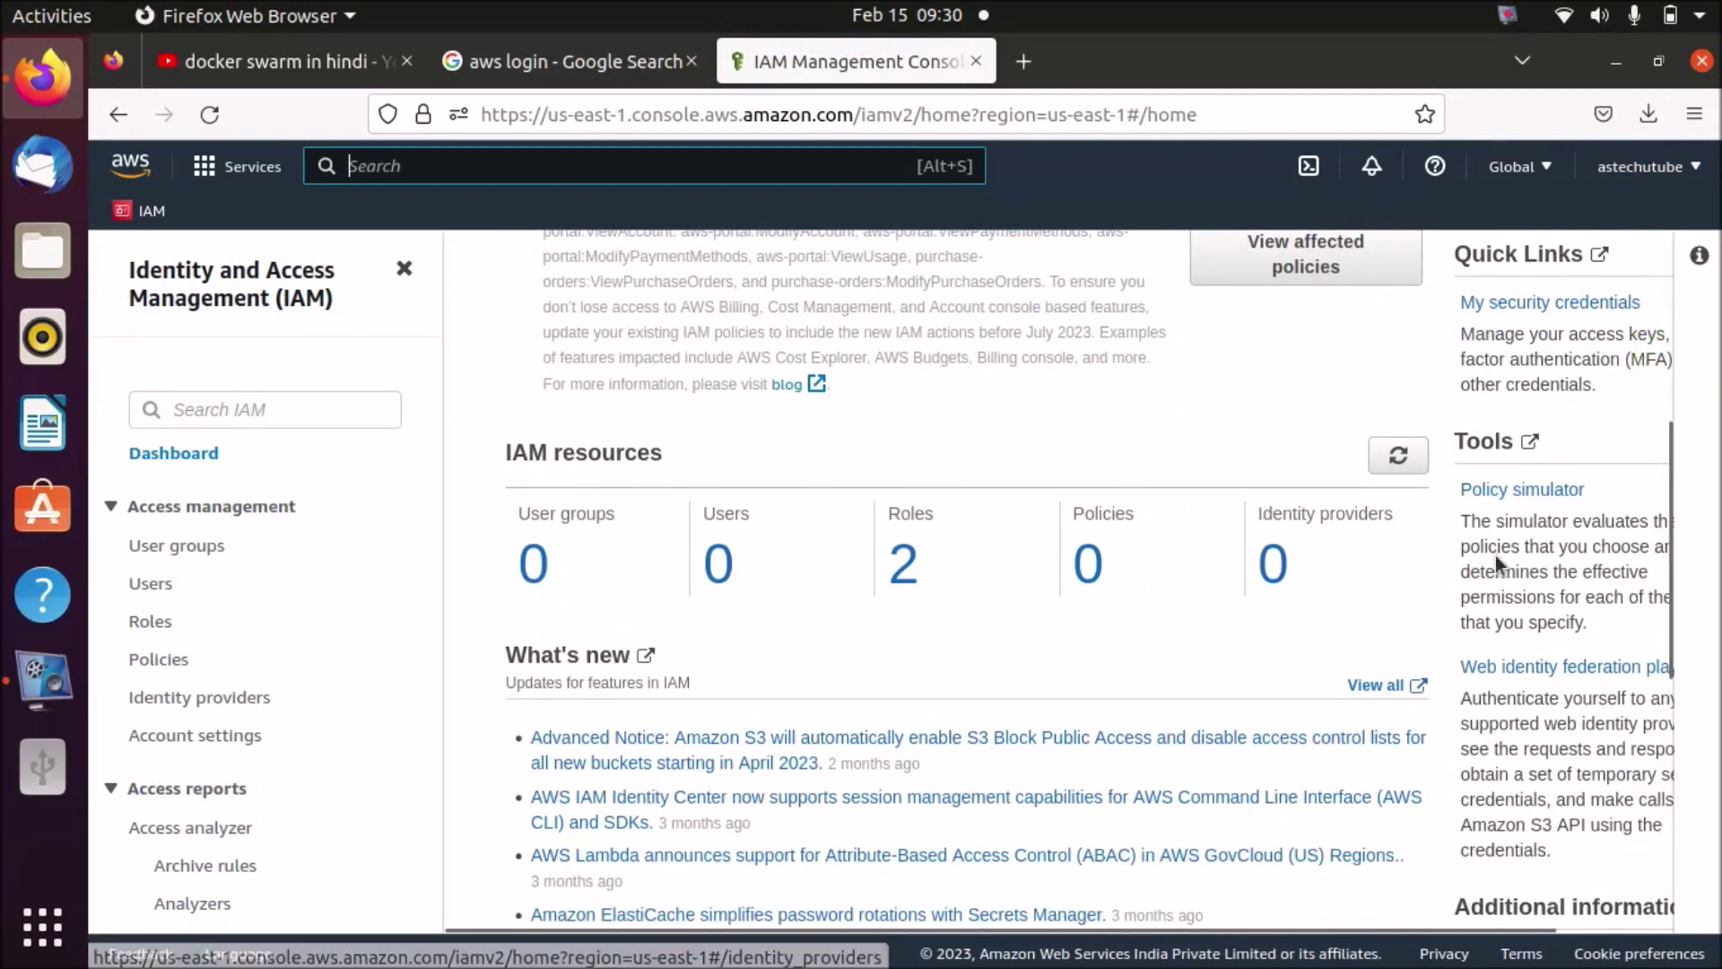
left_click_drag(1664, 721, 1702, 372)
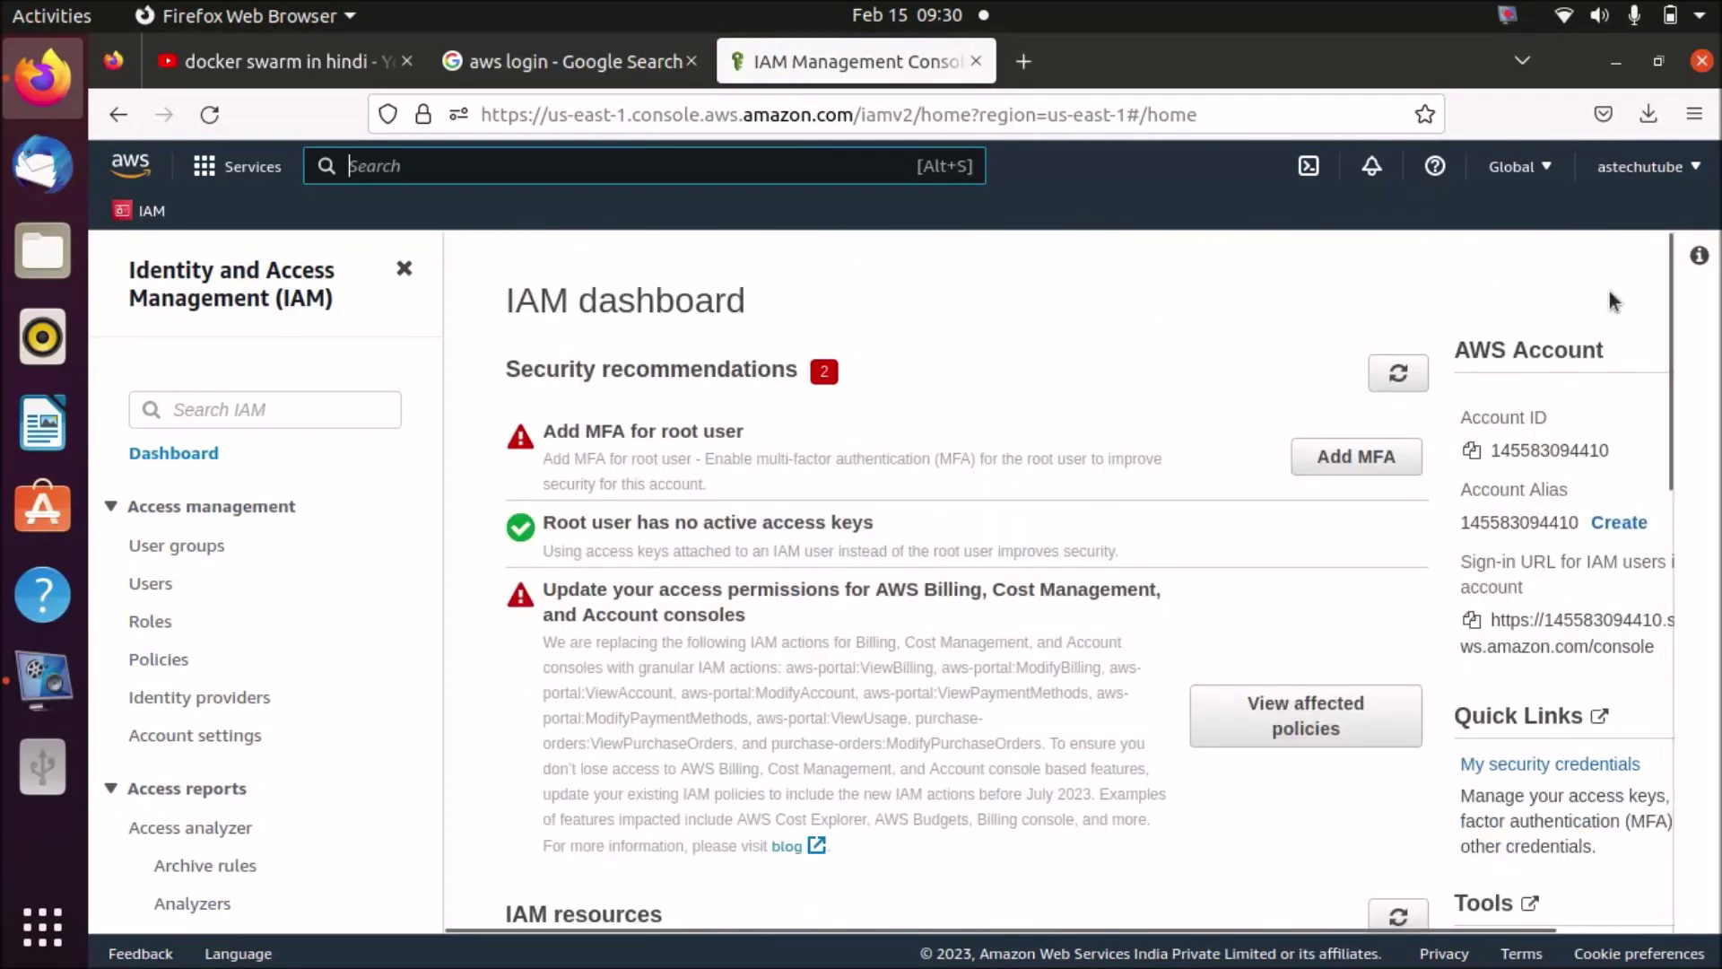